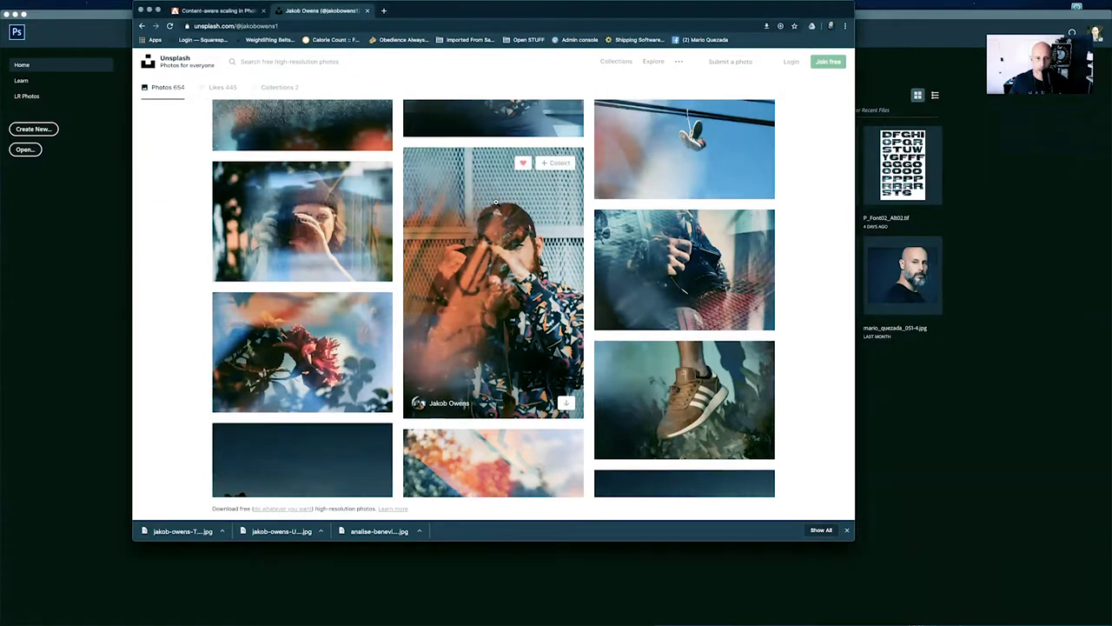
- Minimise the Unsplash Chrome window so the Photoshop Home screen shows
{"action": "scroll", "coordinate": [445, 189], "scroll_direction": "up", "scroll_amount": 5}
{"action": "scroll", "coordinate": [445, 189], "scroll_direction": "down", "scroll_amount": 1}
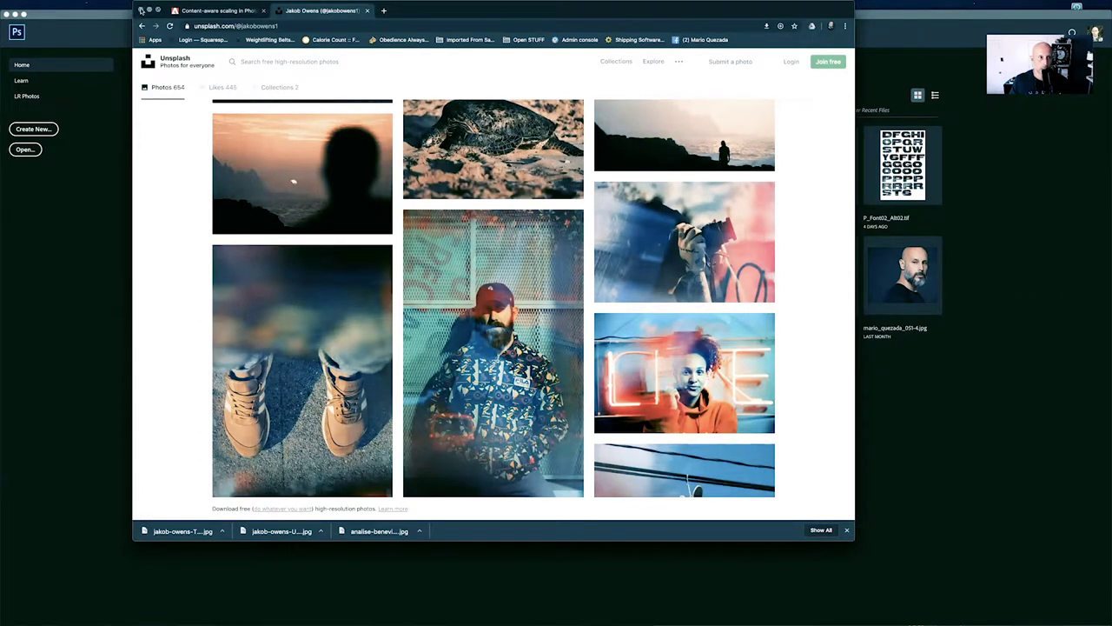
{"action": "left_click", "coordinate": [149, 10]}
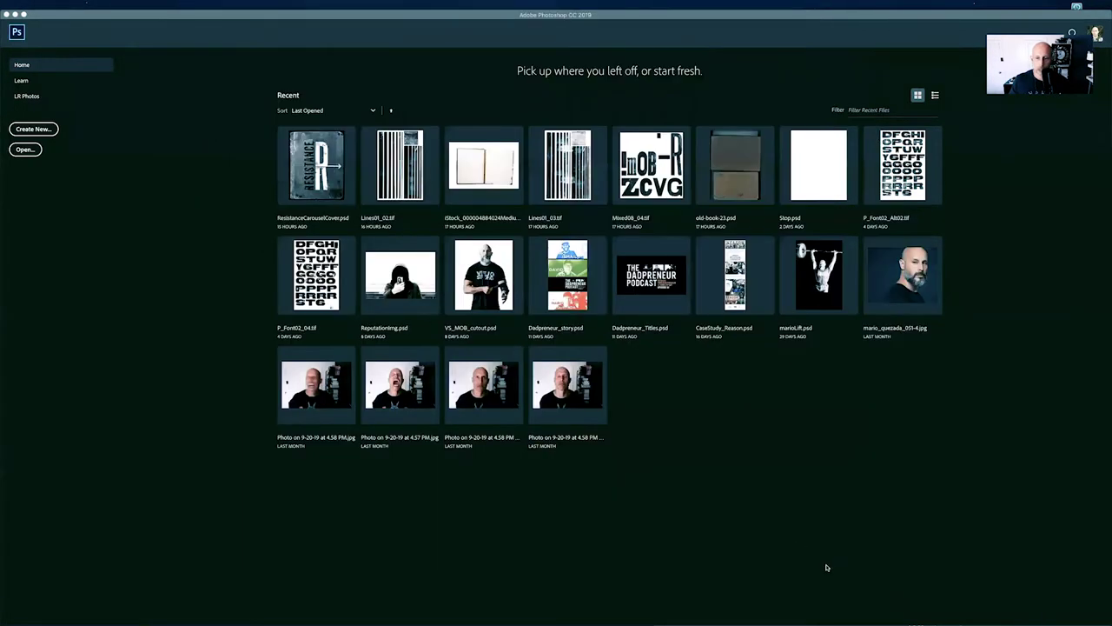
- Open the waterfall portrait from Downloads and create a new black 3840 × 1920 px document
{"action": "left_click", "coordinate": [1006, 611]}
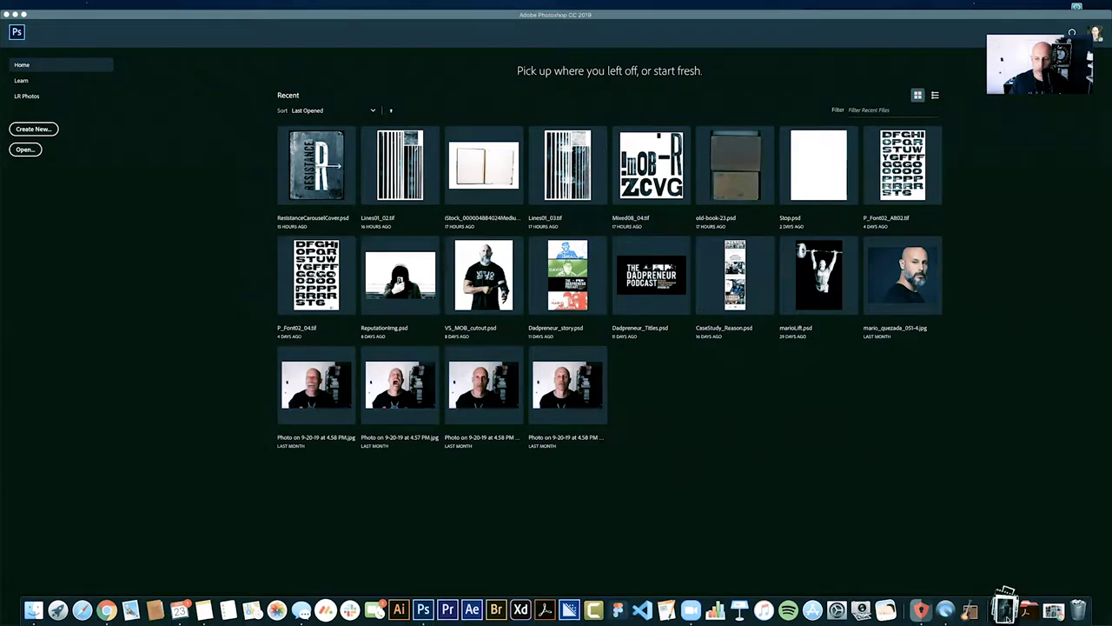
{"action": "left_click_drag", "start_coordinate": [1008, 576], "coordinate": [425, 603]}
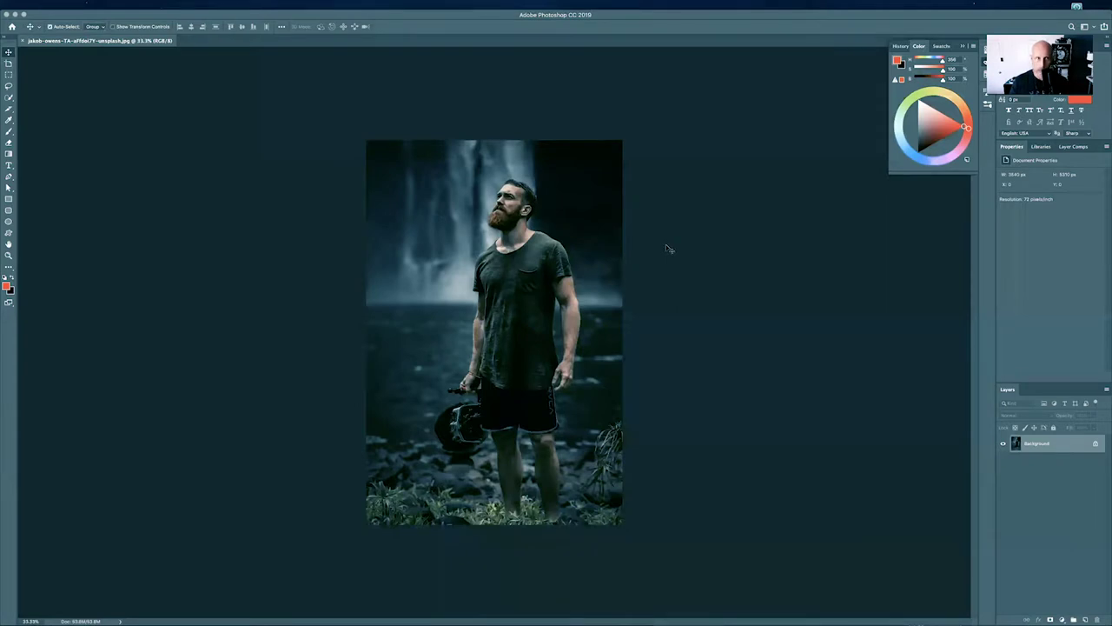
{"action": "key", "text": "super+n"}
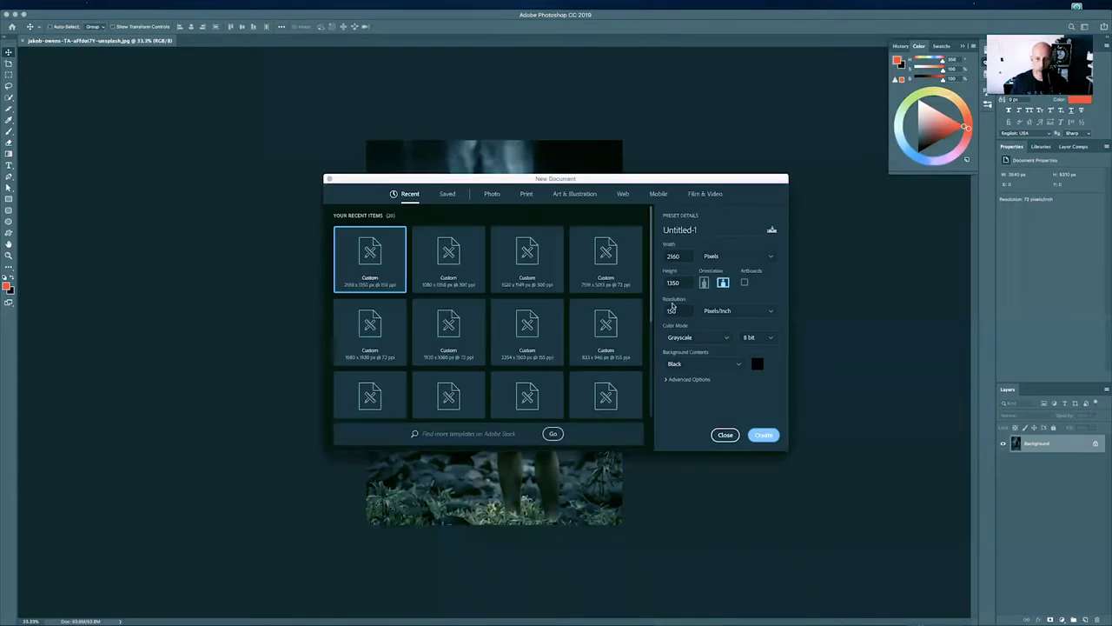
{"action": "scroll", "coordinate": [648, 352], "scroll_direction": "down", "scroll_amount": 3}
{"action": "scroll", "coordinate": [647, 352], "scroll_direction": "up", "scroll_amount": 3}
{"action": "double_click", "coordinate": [683, 284]}
{"action": "type", "text": "192"}
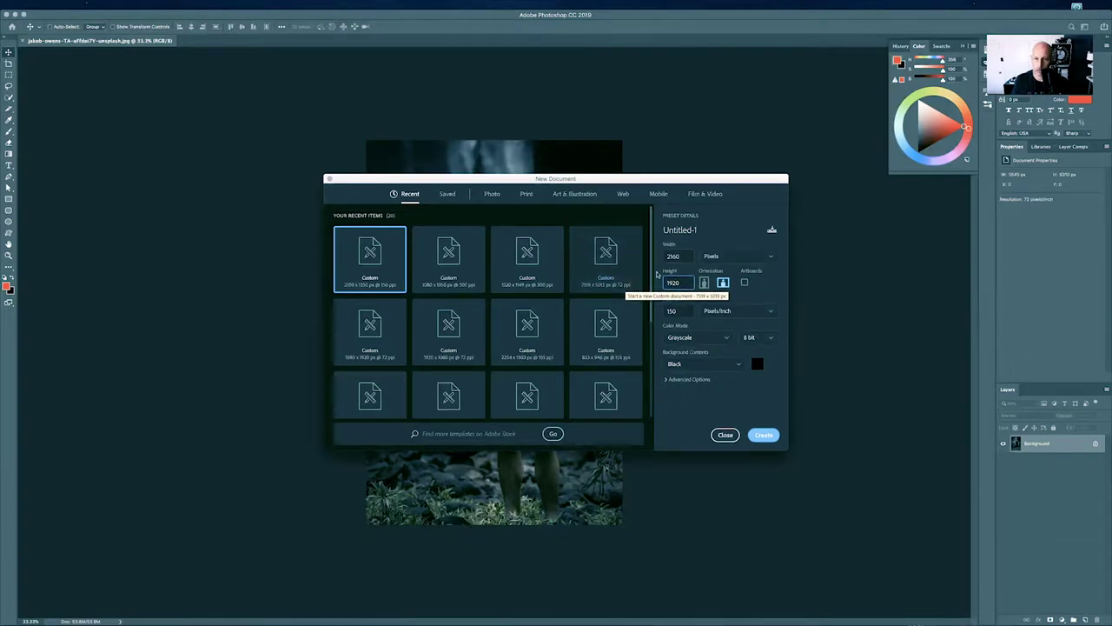
{"action": "type", "text": "0"}
{"action": "double_click", "coordinate": [683, 256]}
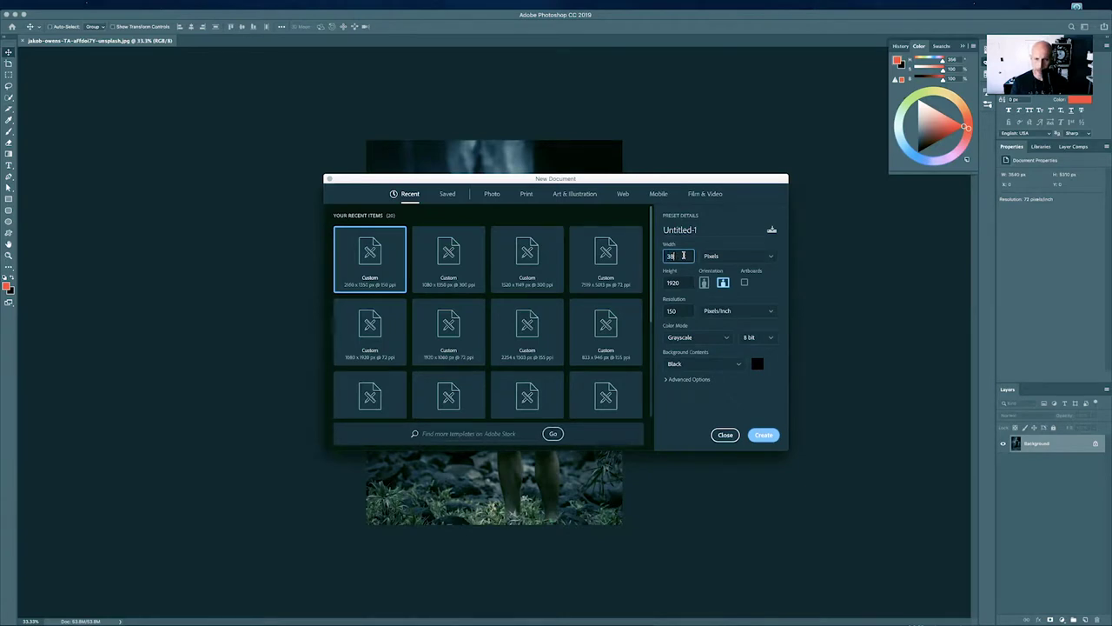
{"action": "type", "text": "0"}
{"action": "left_click", "coordinate": [761, 436]}
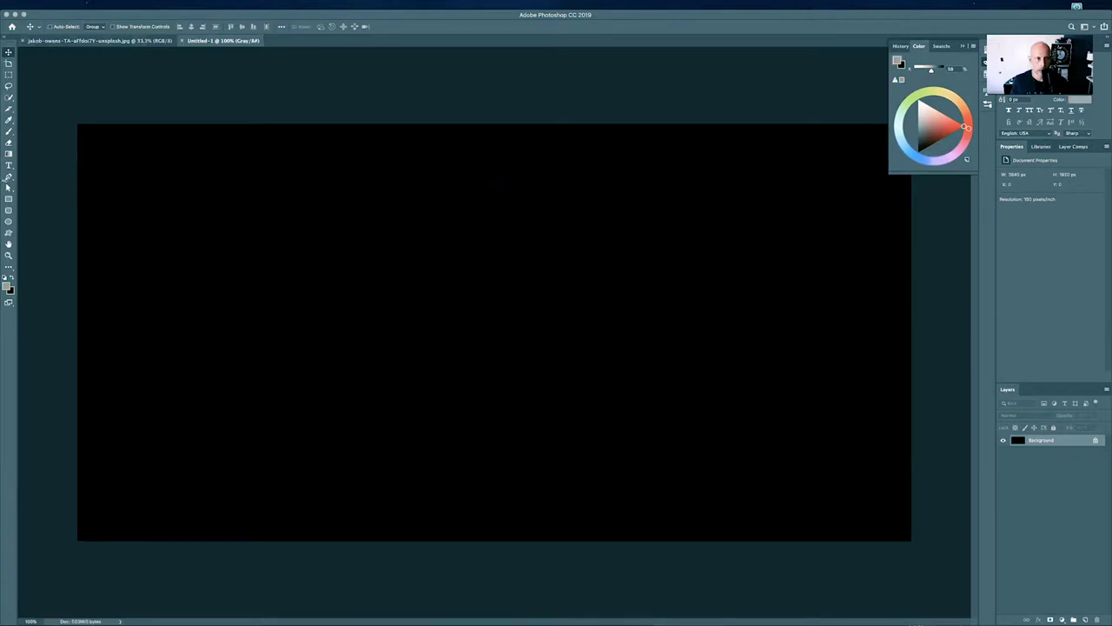
- Draw a square marquee selection at the canvas's top-left, move it right, then deselect
{"action": "left_click", "coordinate": [9, 199]}
{"action": "left_click", "coordinate": [9, 74]}
{"action": "left_click_drag", "start_coordinate": [77, 123], "coordinate": [456, 533]}
{"action": "left_click_drag", "start_coordinate": [603, 618], "coordinate": [603, 618]}
{"action": "key", "text": "shift"}
{"action": "left_click_drag", "start_coordinate": [347, 518], "coordinate": [765, 527]}
{"action": "left_click", "coordinate": [289, 492]}
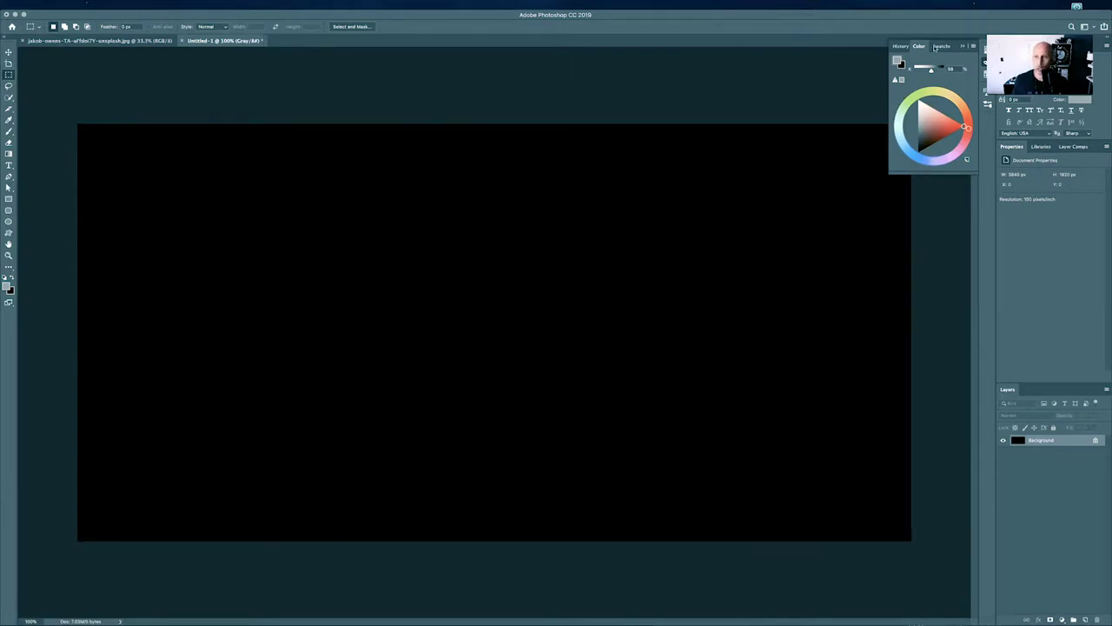
- Collapse the Color panel, paste and duplicate the portrait in Untitled-1, then undo both layers
{"action": "left_click", "coordinate": [964, 47]}
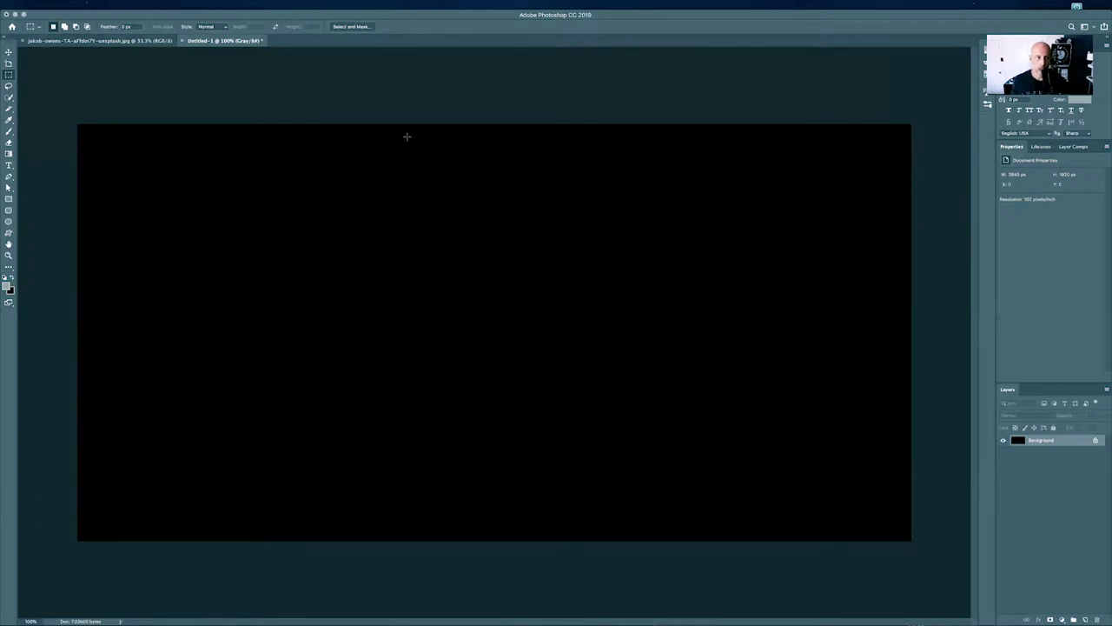
{"action": "key", "text": "ctrl+Tab"}
{"action": "key", "text": "ctrl+a"}
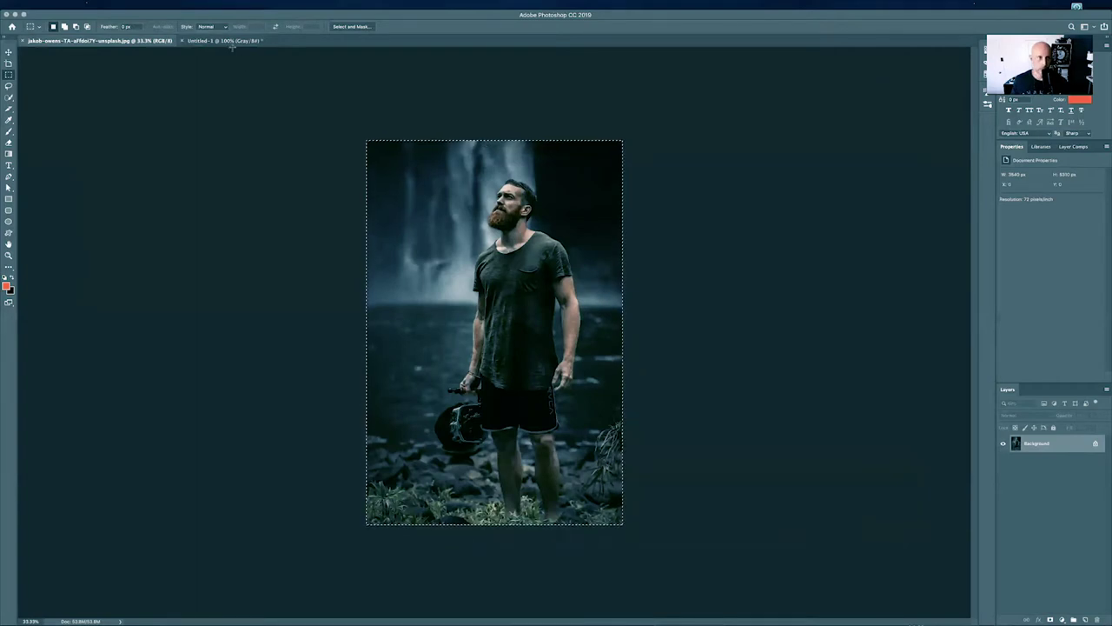
{"action": "key", "text": "ctrl+Tab"}
{"action": "key", "text": "ctrl+v"}
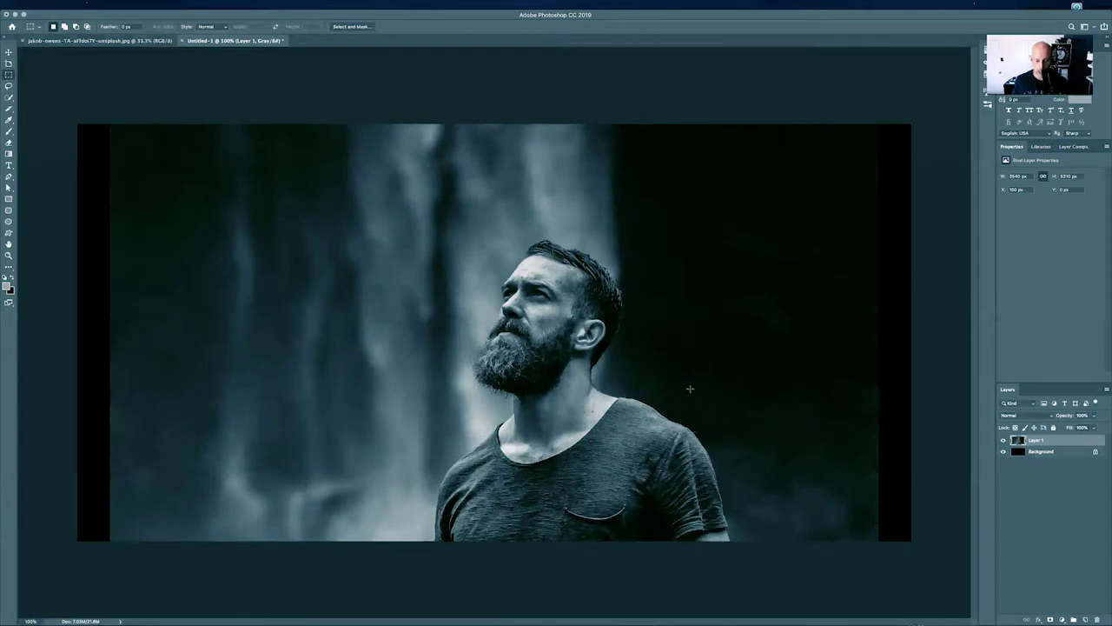
{"action": "key", "text": "ctrl+v"}
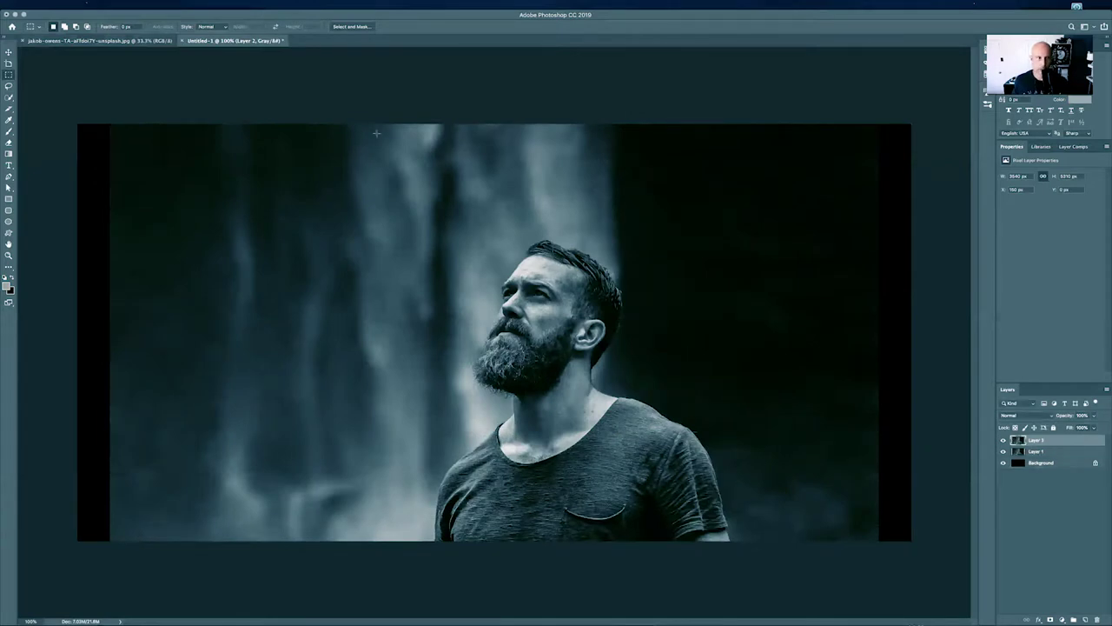
{"action": "key", "text": "ctrl+z"}
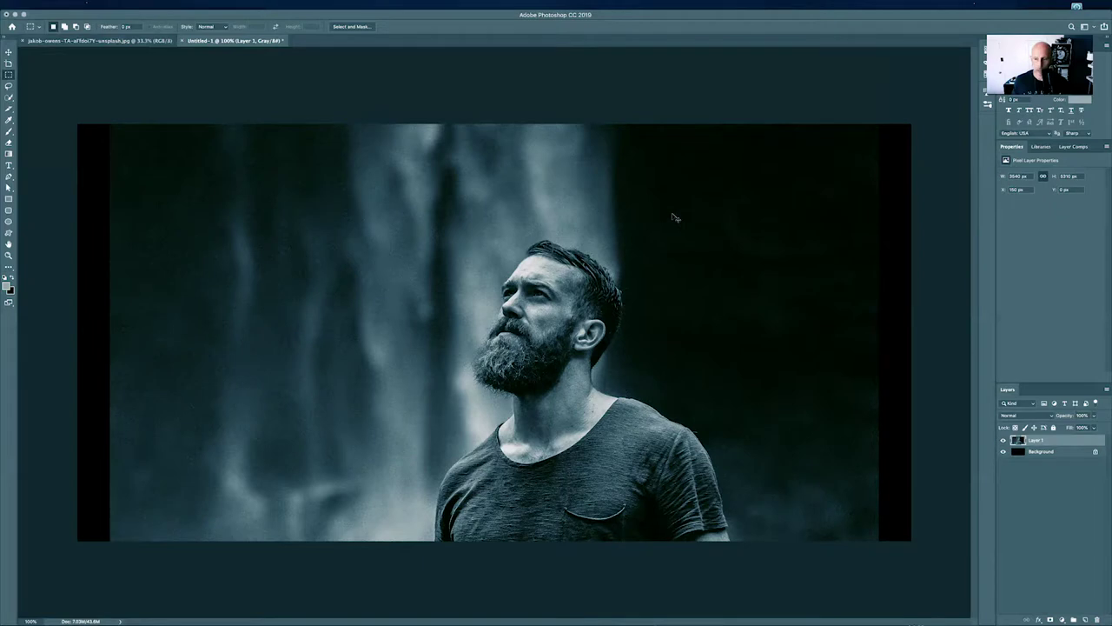
{"action": "key", "text": "ctrl+z"}
- Convert Untitled-1 to RGB Color via Image > Mode and paste the portrait as Layer 1
{"action": "mouse_move", "coordinate": [26, 4]}
{"action": "left_click", "coordinate": [98, 4]}
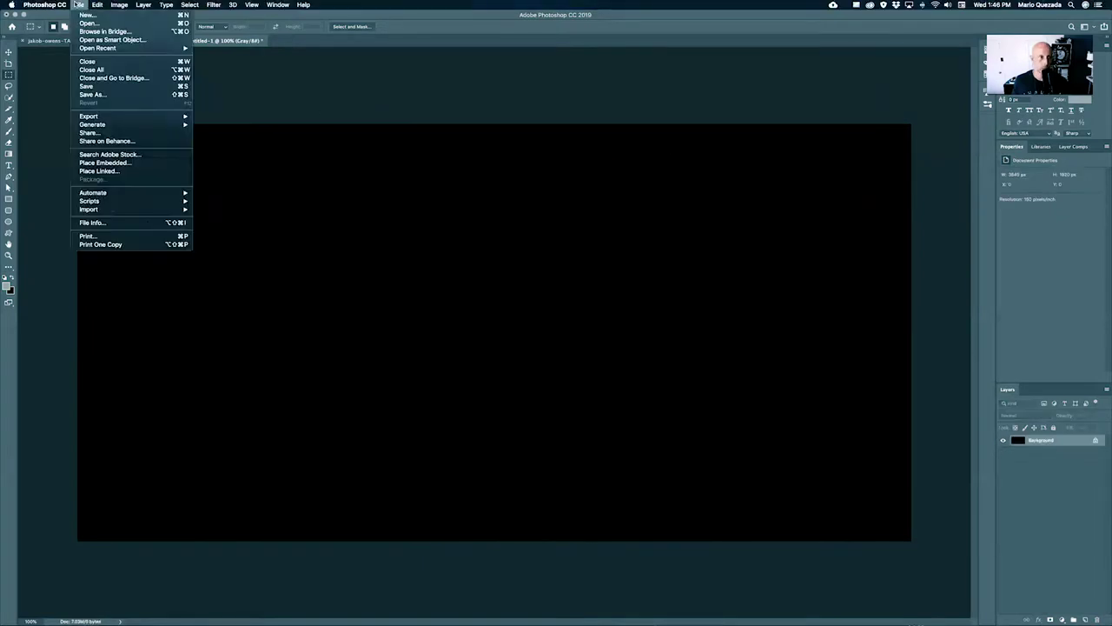
{"action": "mouse_move", "coordinate": [74, 11]}
{"action": "mouse_move", "coordinate": [110, 7]}
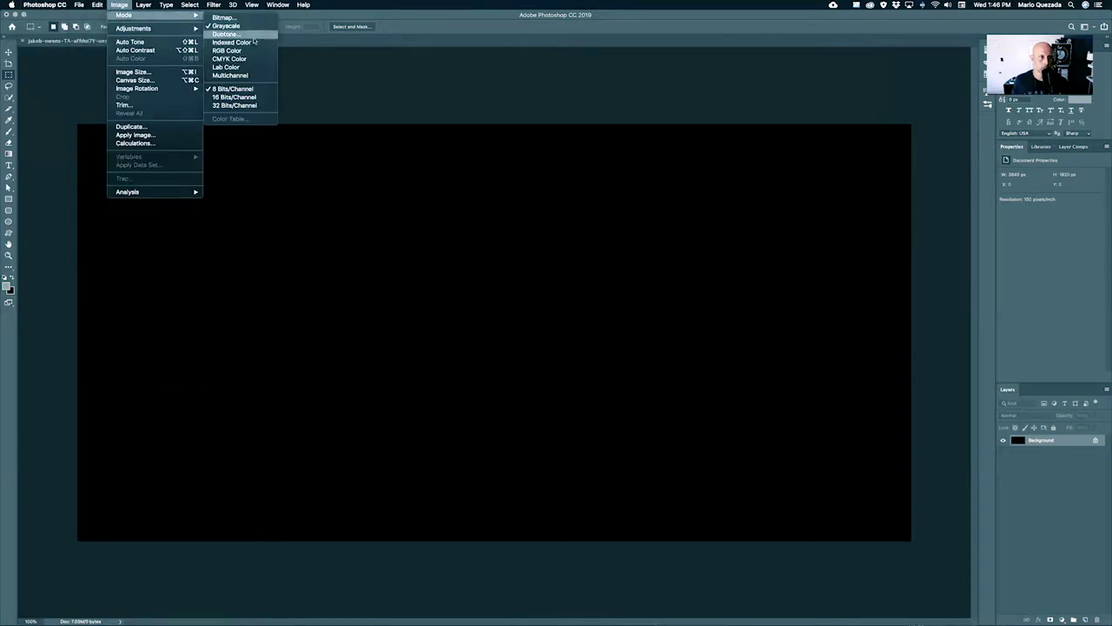
{"action": "left_click", "coordinate": [249, 52]}
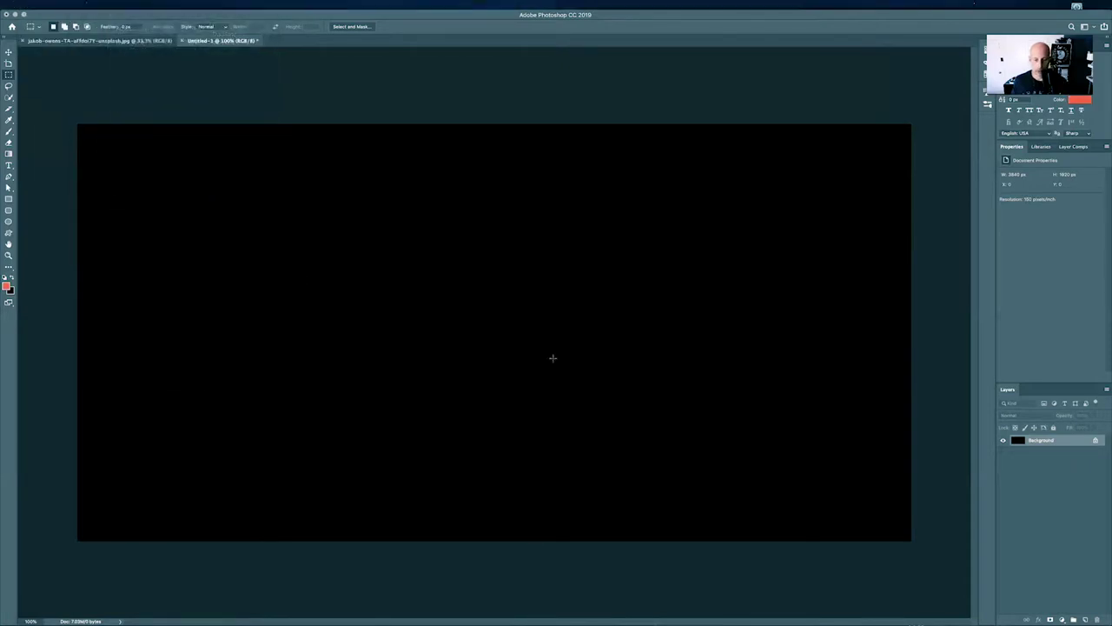
{"action": "key", "text": "super+v"}
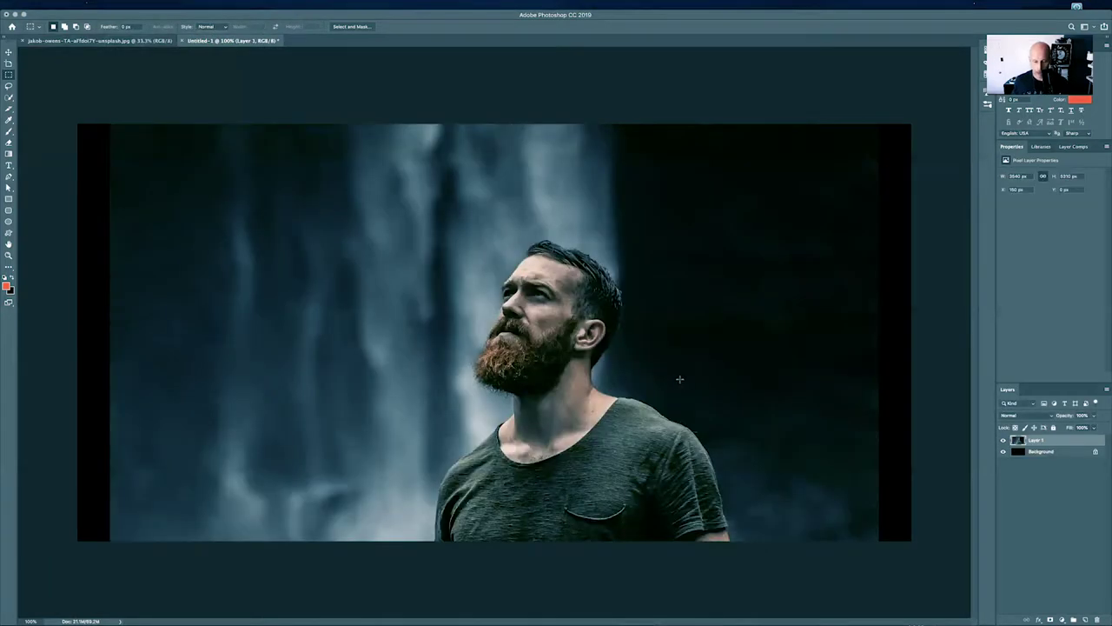
- Scale the pasted portrait down with Free Transform to fit the canvas height
{"action": "key", "text": "v"}
{"action": "key", "text": "super+minus"}
{"action": "key", "text": "super+minus"}
{"action": "key", "text": "super+minus"}
{"action": "key", "text": "super+minus"}
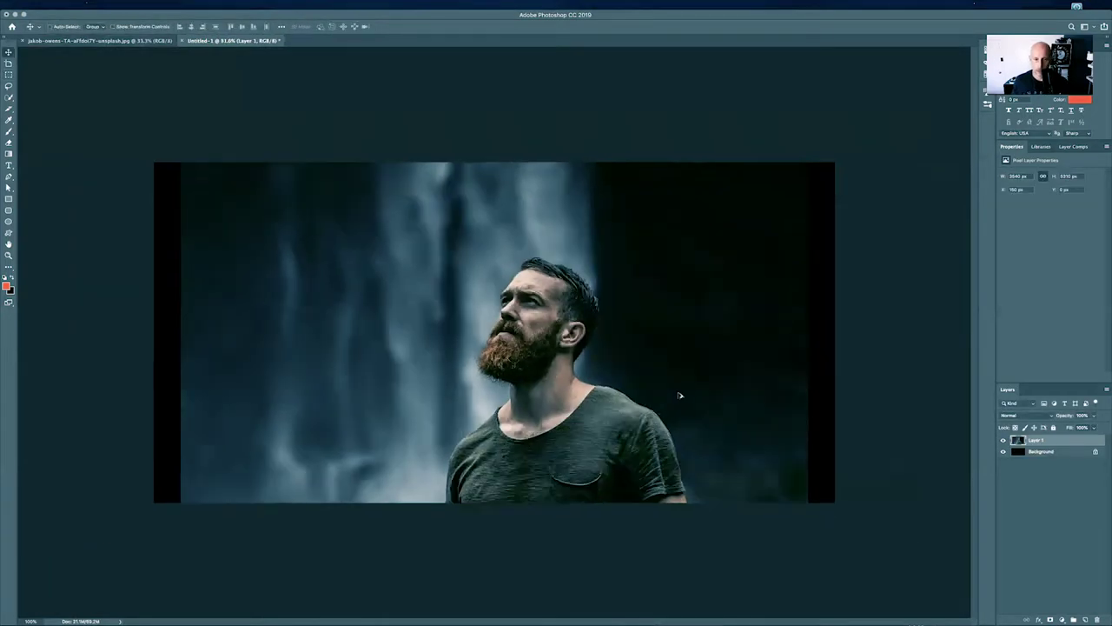
{"action": "key", "text": "super+t"}
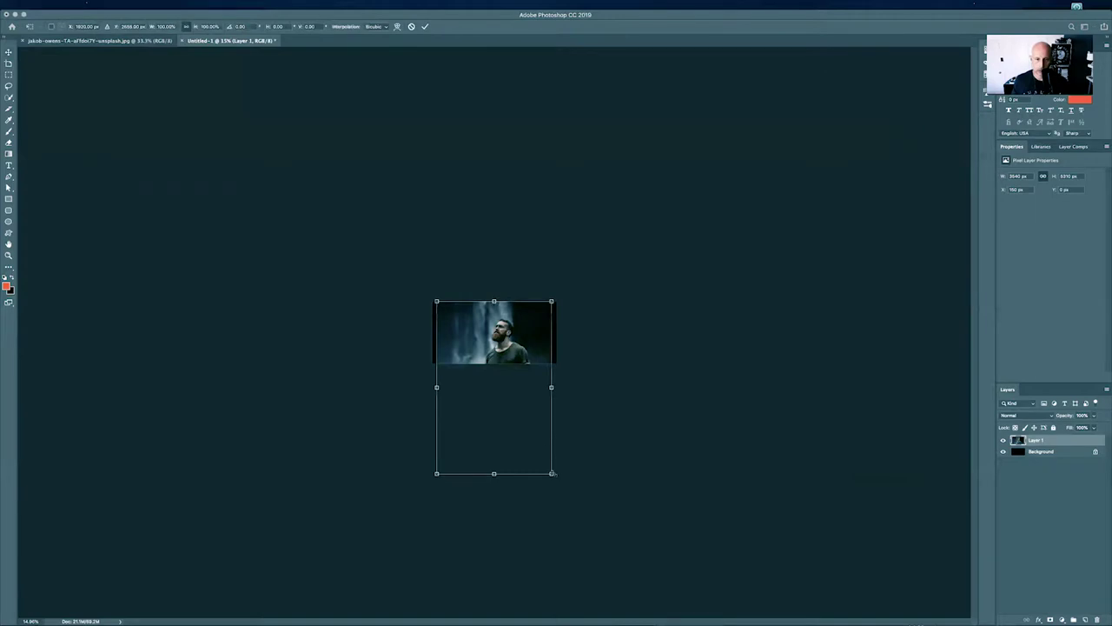
{"action": "left_click_drag", "start_coordinate": [554, 473], "coordinate": [503, 380]}
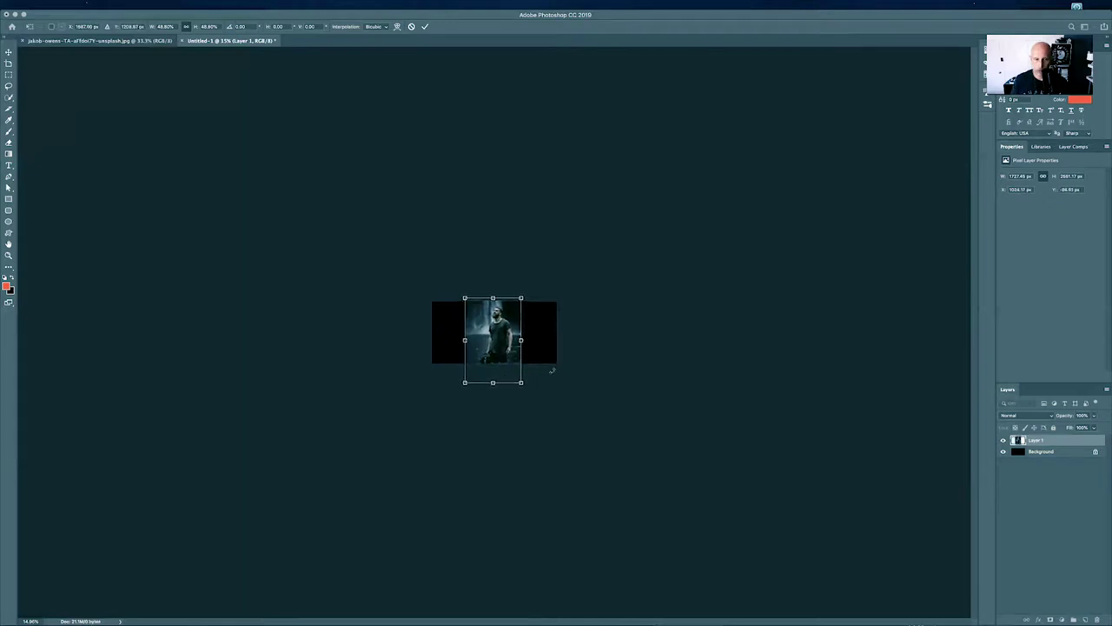
{"action": "key", "text": "super+0"}
{"action": "key", "text": "Return"}
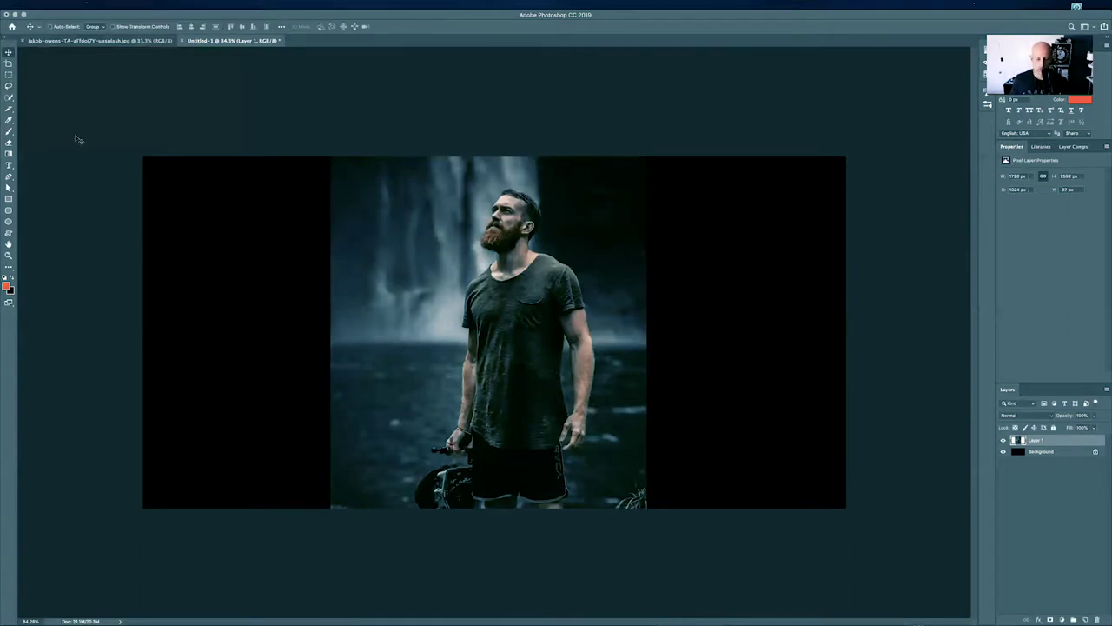
- Add a vertical guide at the canvas centre and nudge Layer 1 slightly left onto it
{"action": "key", "text": "super+r"}
{"action": "left_click_drag", "start_coordinate": [20, 139], "coordinate": [498, 168]}
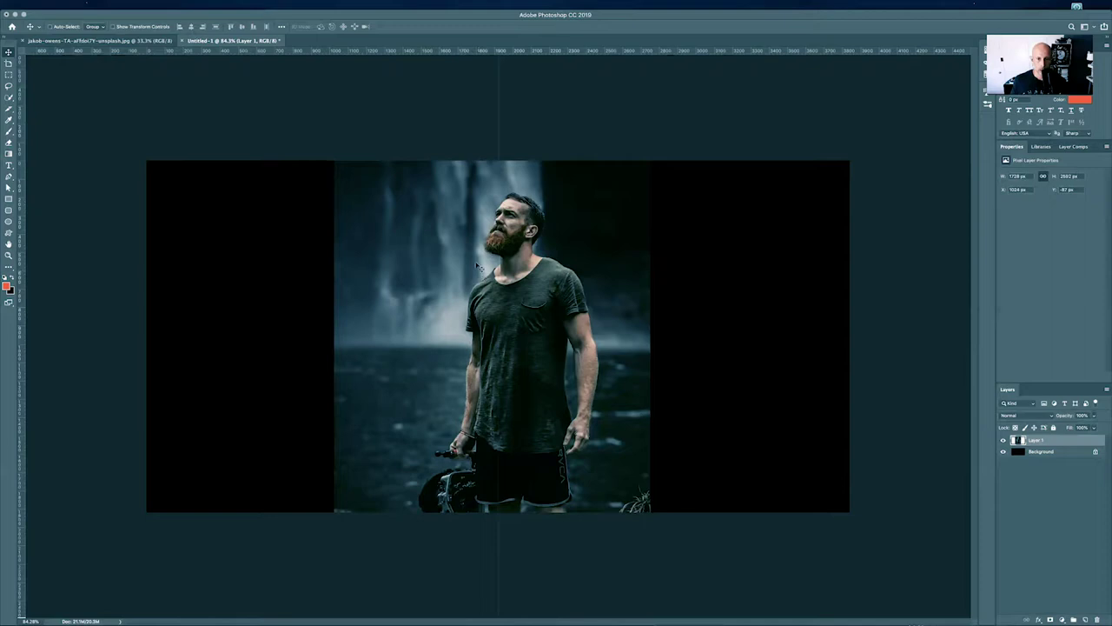
{"action": "right_click", "coordinate": [587, 388]}
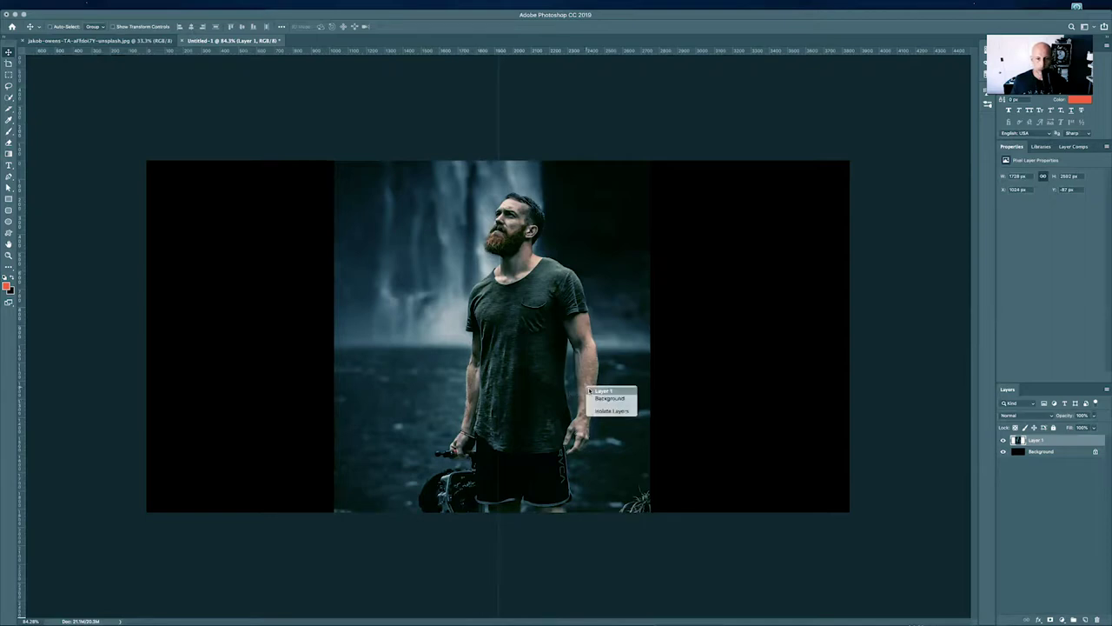
{"action": "left_click", "coordinate": [590, 391]}
{"action": "left_click_drag", "start_coordinate": [591, 391], "coordinate": [587, 391]}
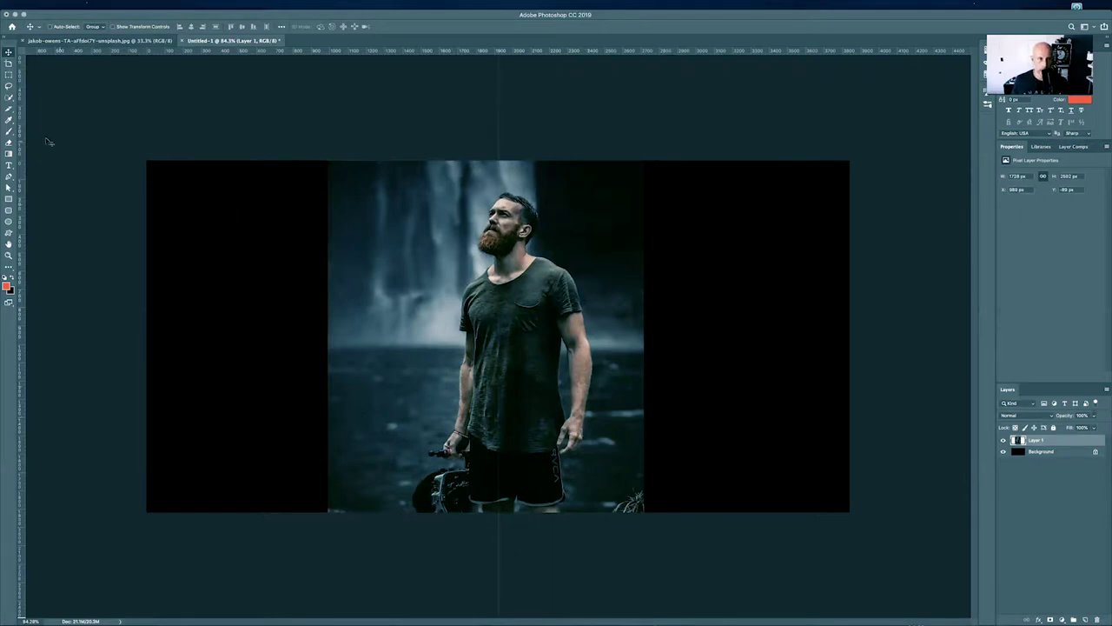
- Add a 'TEXT' type layer in the left black area of the canvas
{"action": "left_click", "coordinate": [9, 165]}
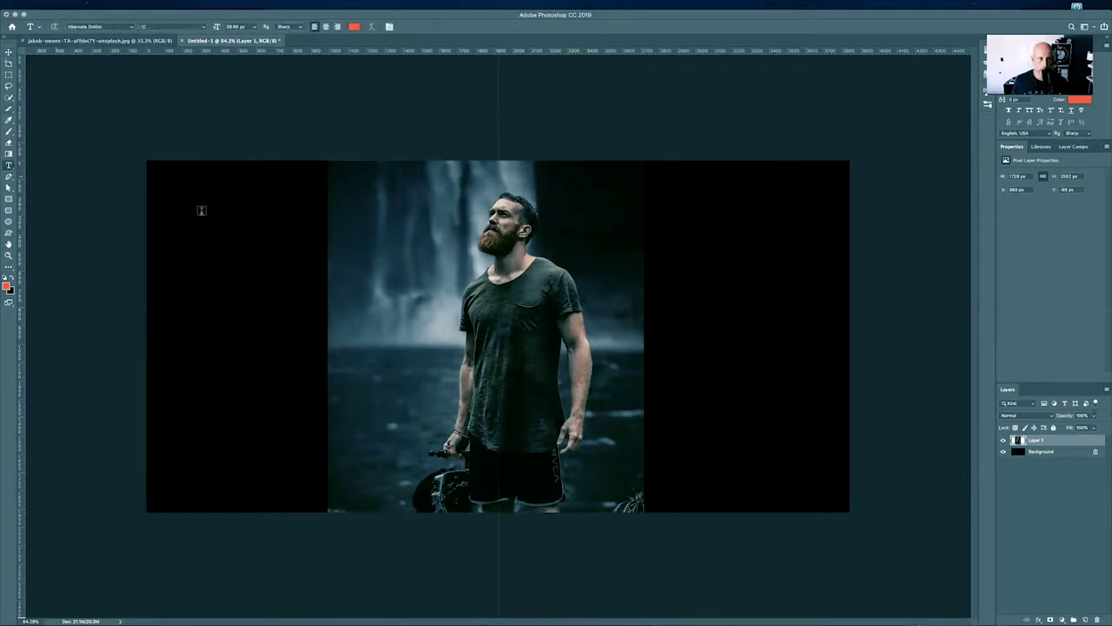
{"action": "left_click", "coordinate": [199, 218]}
{"action": "key", "text": "BackSpace"}
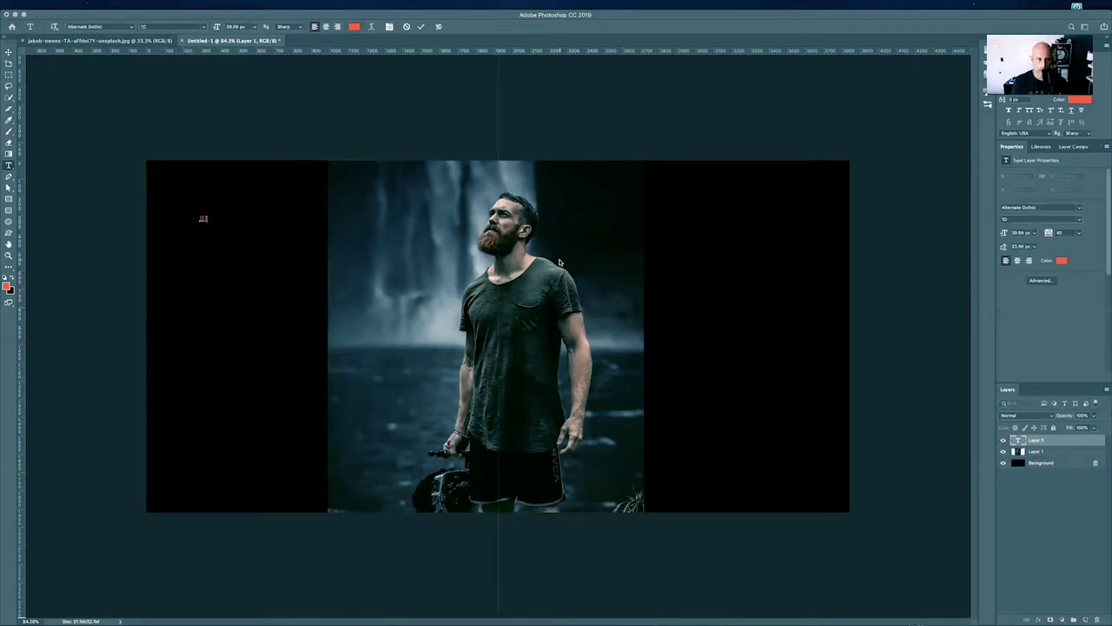
{"action": "type", "text": "TEXT"}
{"action": "key", "text": "ctrl+Return"}
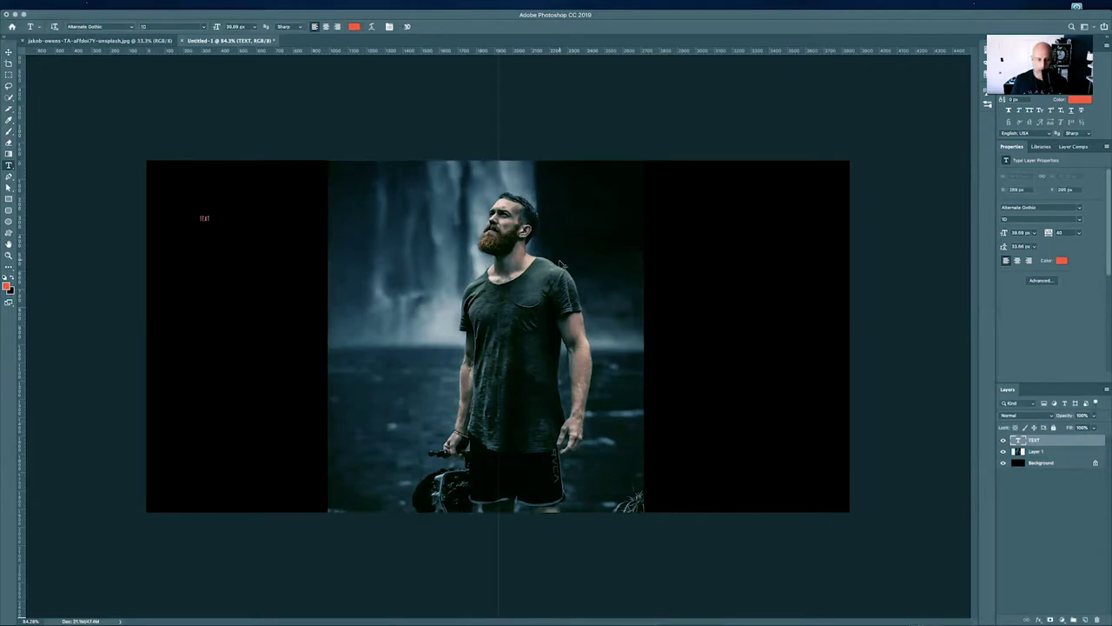
- Scale the TEXT word up to heading size and Alt-drag a copy down-right
{"action": "key", "text": "ctrl+t"}
{"action": "left_click_drag", "start_coordinate": [208, 224], "coordinate": [370, 302]}
{"action": "key", "text": "Return"}
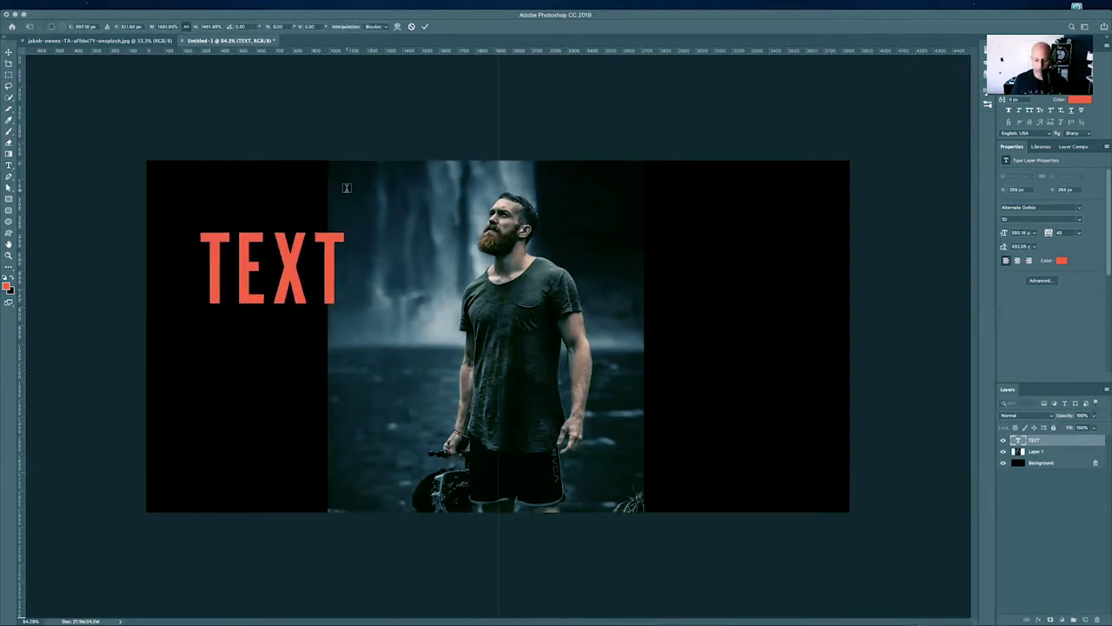
{"action": "key", "text": "v"}
{"action": "left_click_drag", "start_coordinate": [282, 251], "coordinate": [700, 419]}
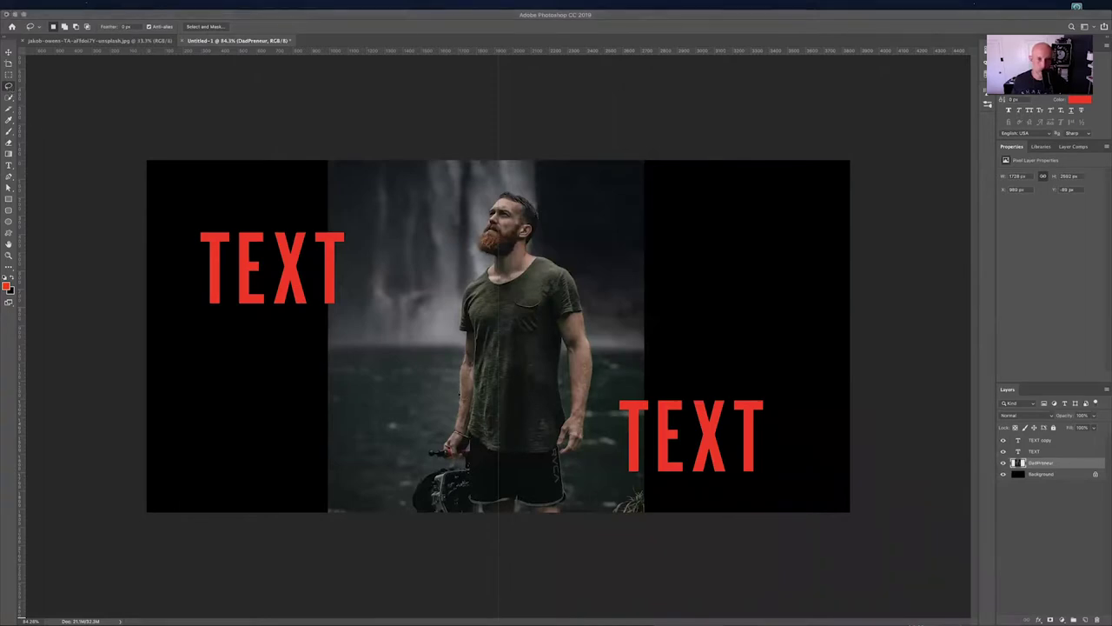
- Lasso around the bearded man, subtract the stray lower-left fragment, and store it as Alpha 1
{"action": "mouse_move", "coordinate": [575, 502]}
{"action": "left_mouse_down"}
{"action": "mouse_move", "coordinate": [603, 371]}
{"action": "mouse_move", "coordinate": [585, 278]}
{"action": "mouse_move", "coordinate": [549, 247]}
{"action": "mouse_move", "coordinate": [547, 209]}
{"action": "mouse_move", "coordinate": [531, 193]}
{"action": "mouse_move", "coordinate": [494, 186]}
{"action": "mouse_move", "coordinate": [464, 235]}
{"action": "left_mouse_up"}
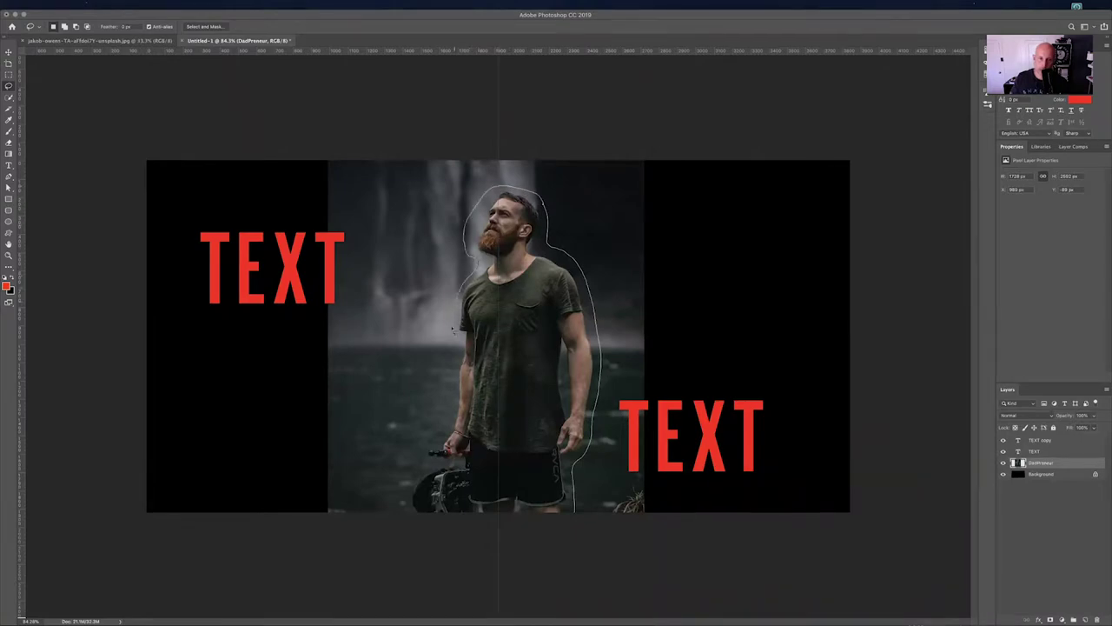
{"action": "mouse_move", "coordinate": [449, 374]}
{"action": "left_mouse_down"}
{"action": "mouse_move", "coordinate": [444, 434]}
{"action": "mouse_move", "coordinate": [409, 523]}
{"action": "mouse_move", "coordinate": [325, 527]}
{"action": "mouse_move", "coordinate": [322, 463]}
{"action": "mouse_move", "coordinate": [320, 511]}
{"action": "mouse_move", "coordinate": [631, 593]}
{"action": "mouse_move", "coordinate": [645, 582]}
{"action": "left_mouse_up"}
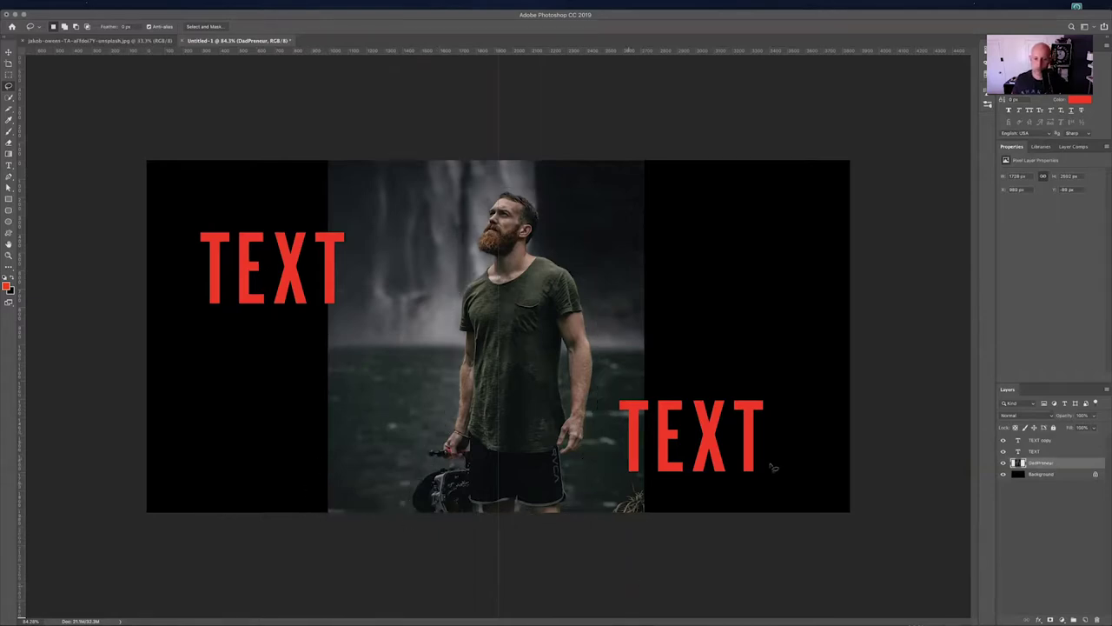
{"action": "mouse_move", "coordinate": [356, 500]}
{"action": "left_mouse_down"}
{"action": "mouse_move", "coordinate": [315, 541]}
{"action": "mouse_move", "coordinate": [352, 513]}
{"action": "left_mouse_up"}
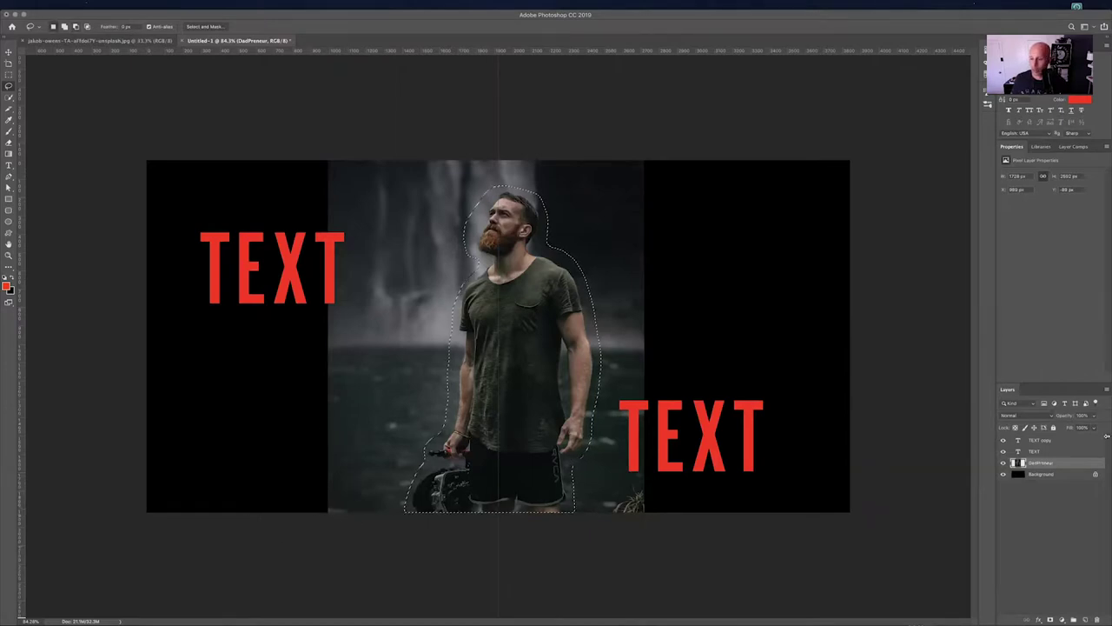
{"action": "left_click", "coordinate": [1033, 389]}
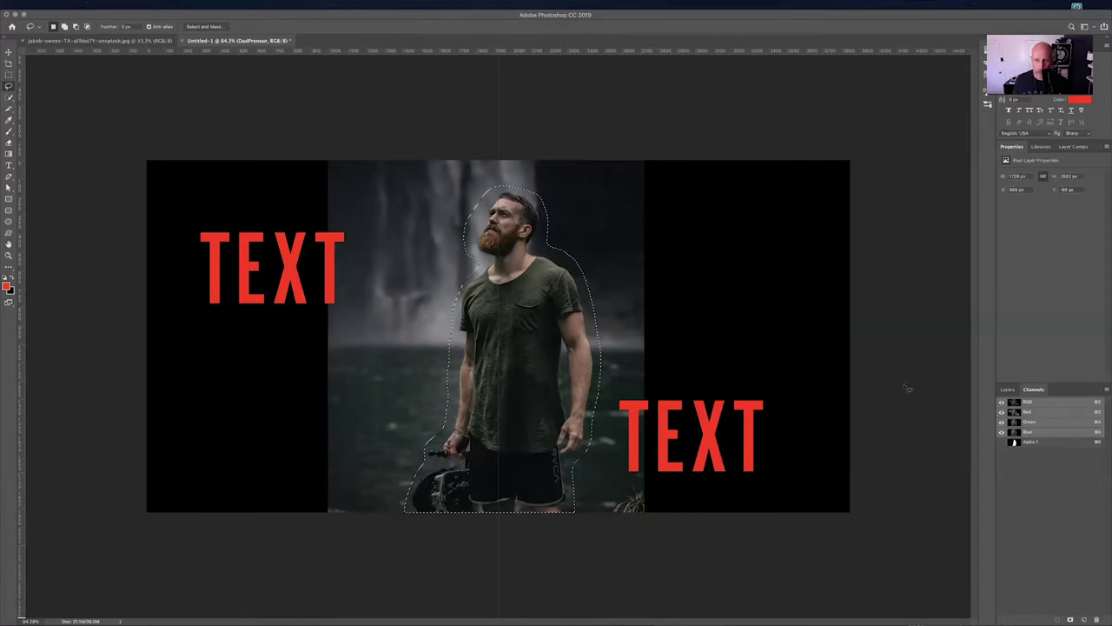
- Rename the Alpha 1 channel to 'Dude Alpha'
{"action": "double_click", "coordinate": [1031, 443]}
{"action": "type", "text": "Dude"}
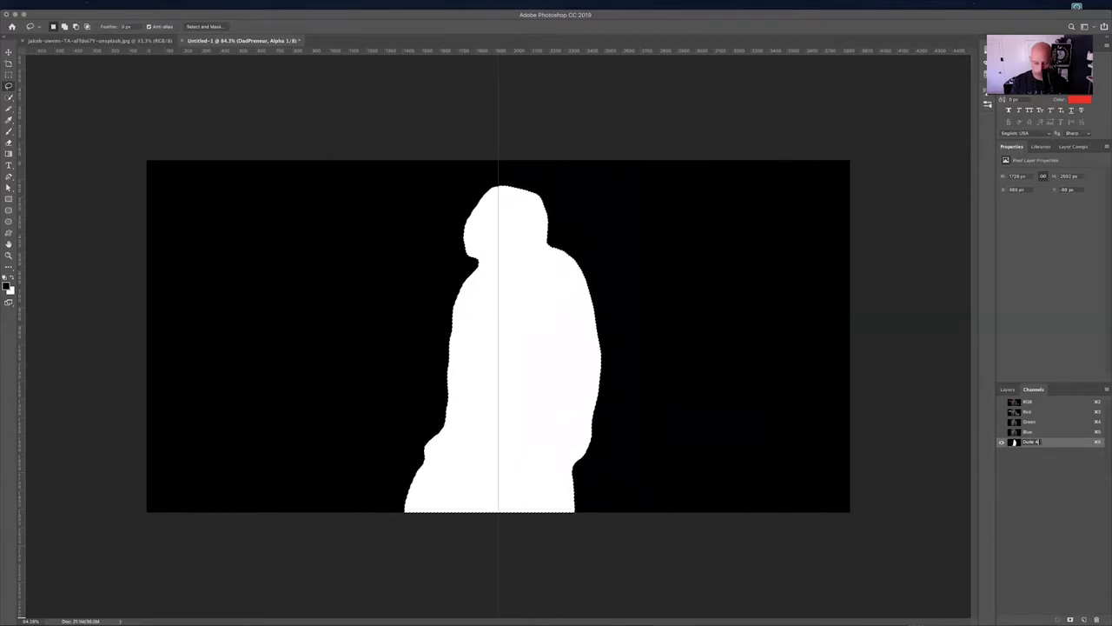
{"action": "key", "text": "Return"}
- Hide the Dude Alpha overlay, clear the selection, and make the RGB composite active
{"action": "left_click", "coordinate": [1001, 402]}
{"action": "left_click", "coordinate": [1001, 442]}
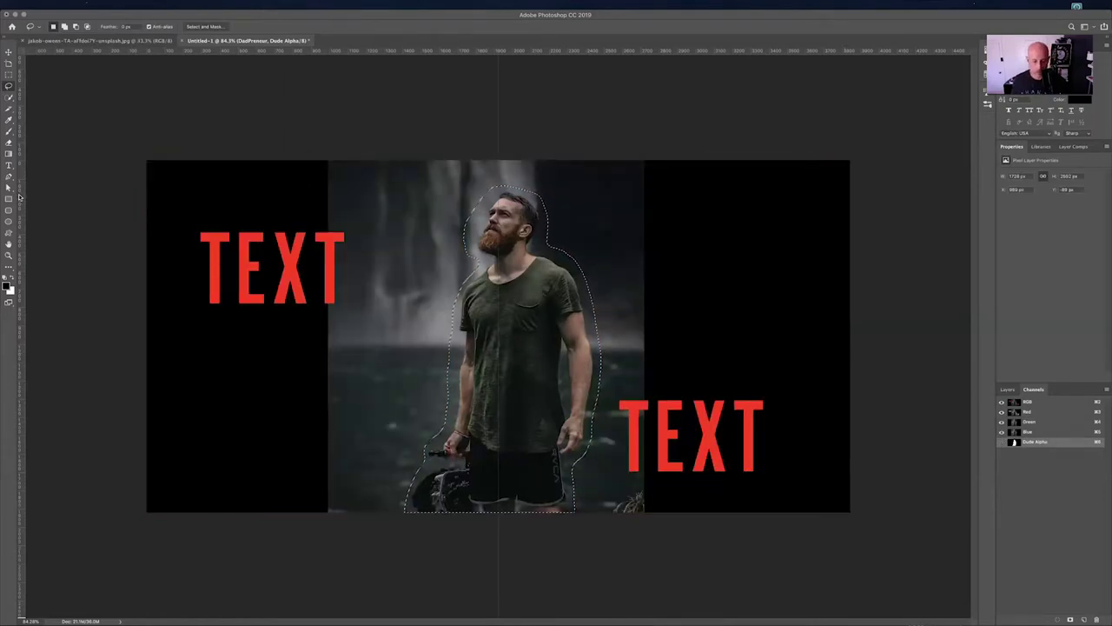
{"action": "key", "text": "super+d"}
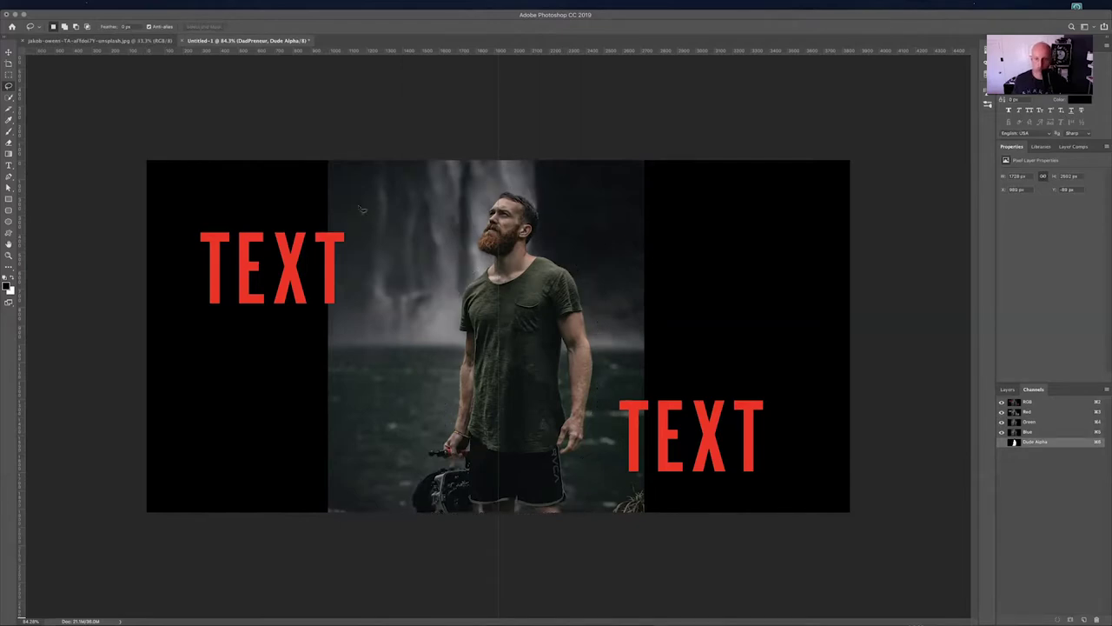
{"action": "left_click", "coordinate": [1008, 390]}
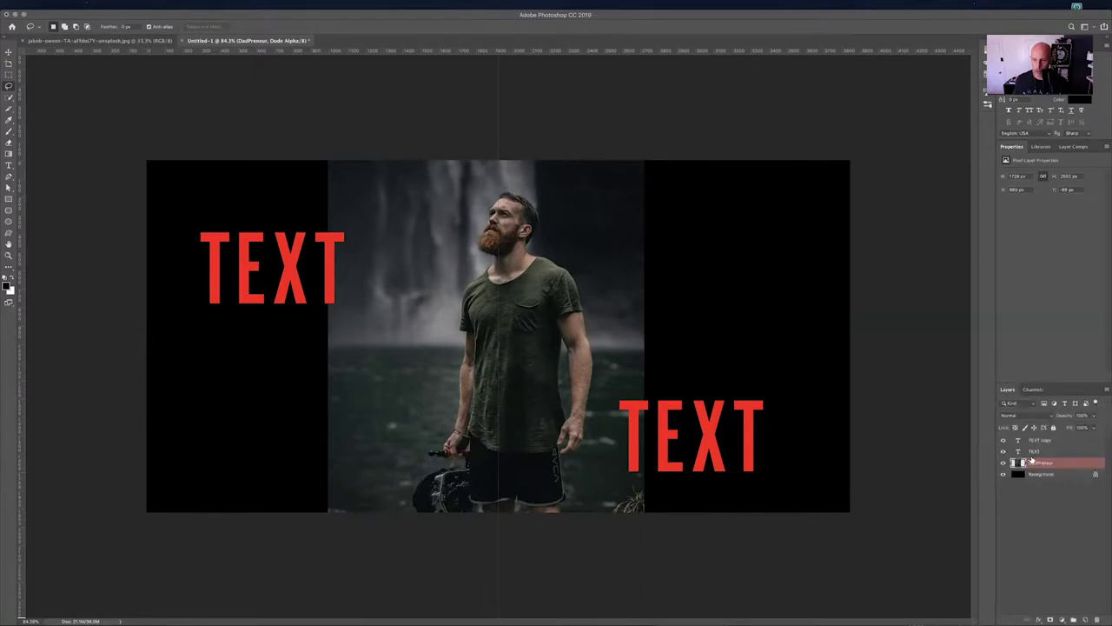
{"action": "left_click", "coordinate": [1032, 389]}
{"action": "left_click", "coordinate": [1030, 403]}
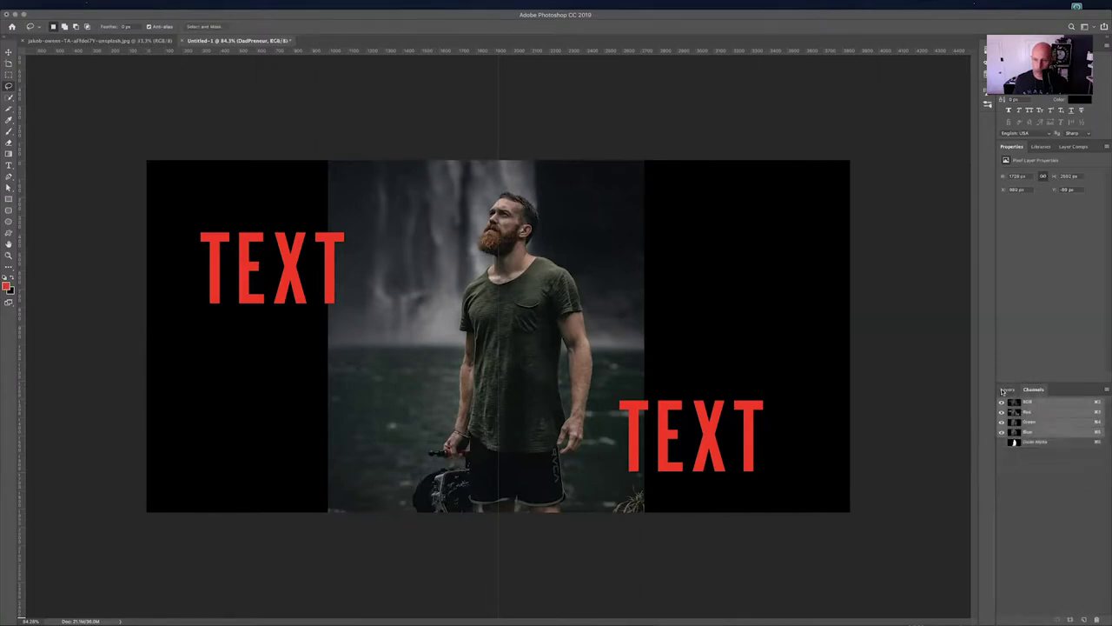
{"action": "left_click", "coordinate": [1007, 389]}
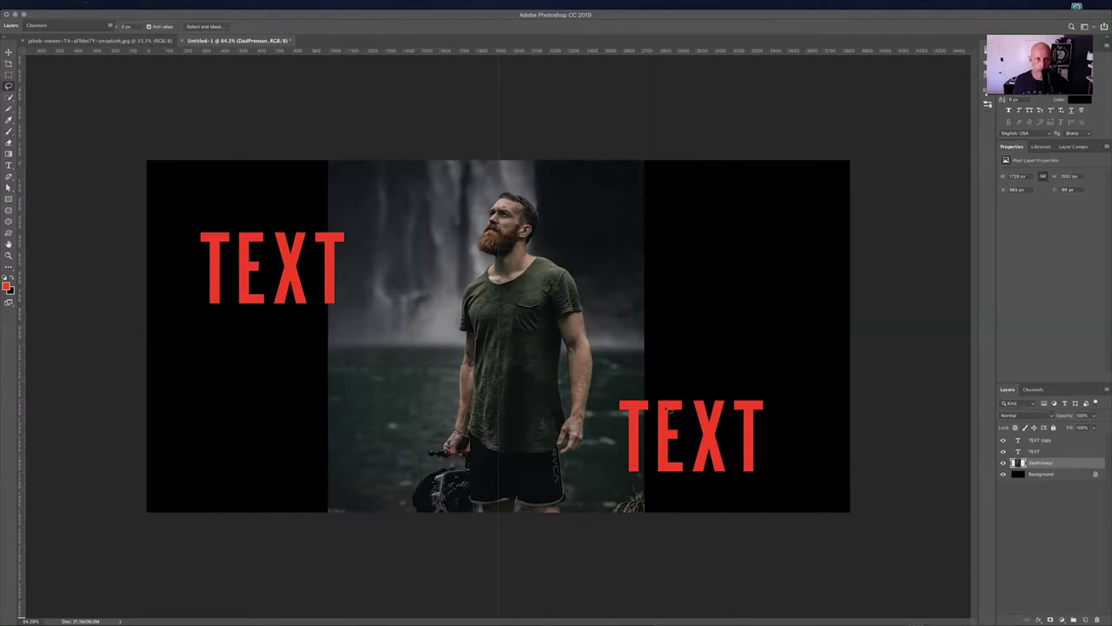
{"action": "key", "text": "super+t"}
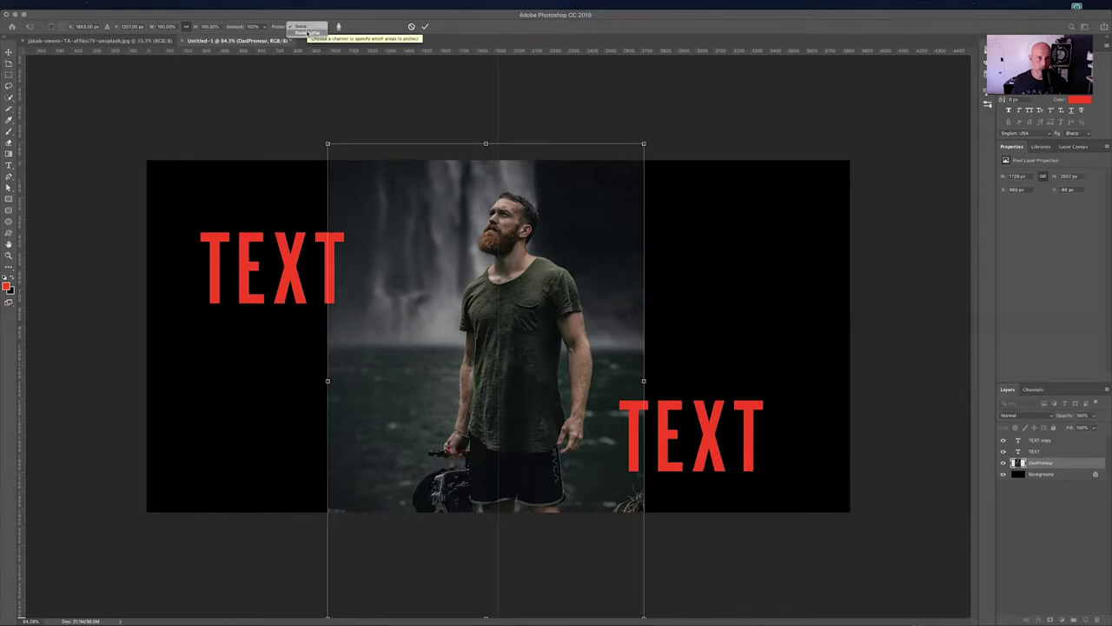
{"action": "left_click", "coordinate": [308, 33]}
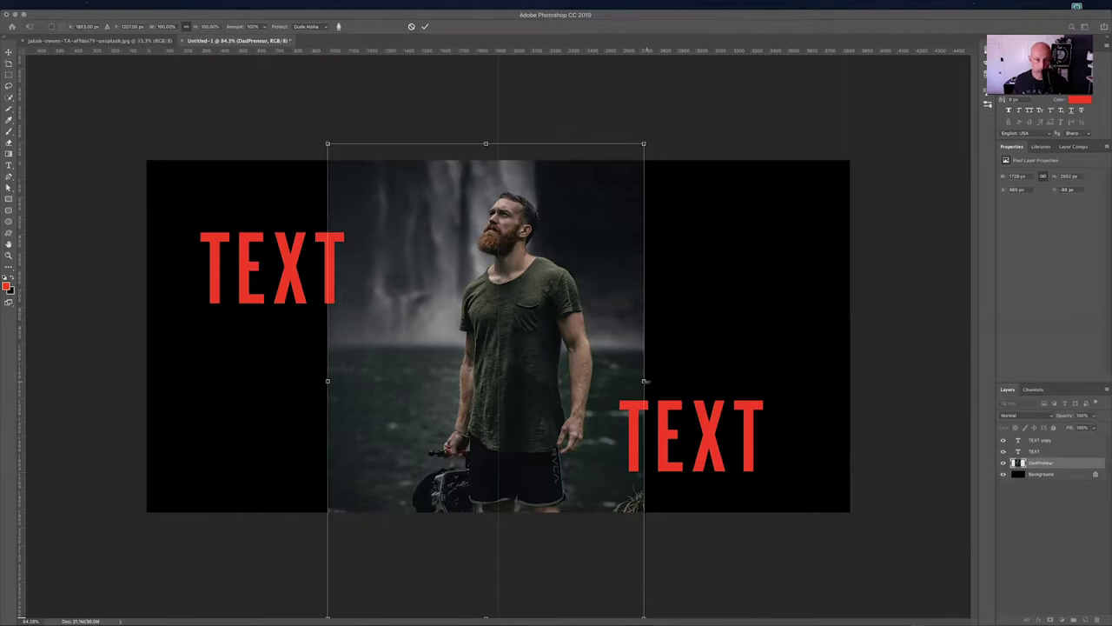
{"action": "left_click_drag", "start_coordinate": [709, 384], "coordinate": [856, 391]}
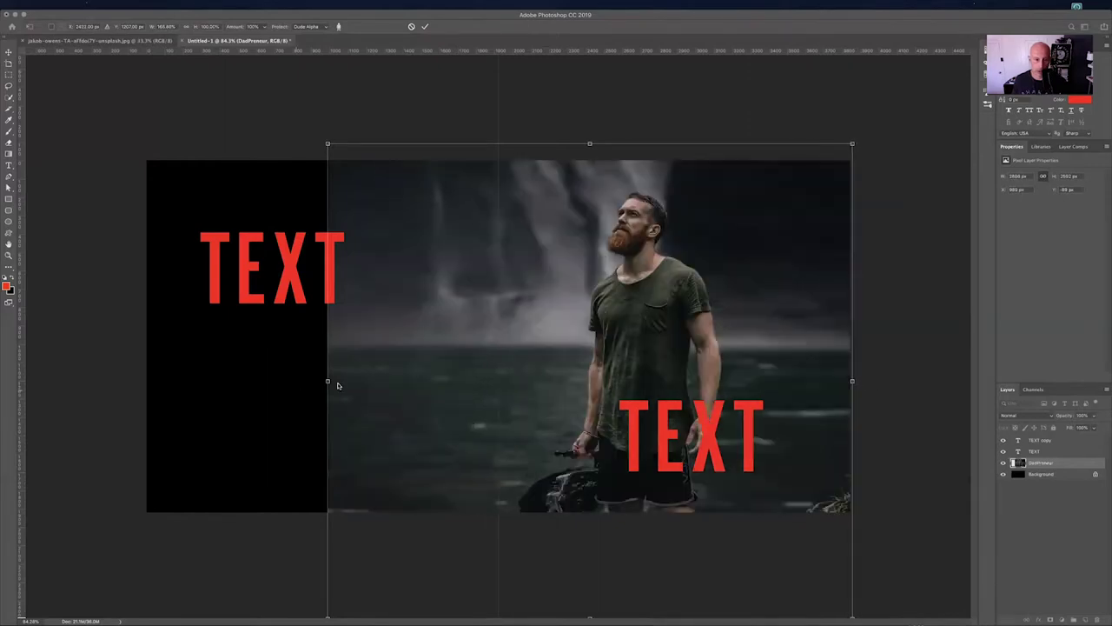
{"action": "left_click_drag", "start_coordinate": [328, 380], "coordinate": [144, 381]}
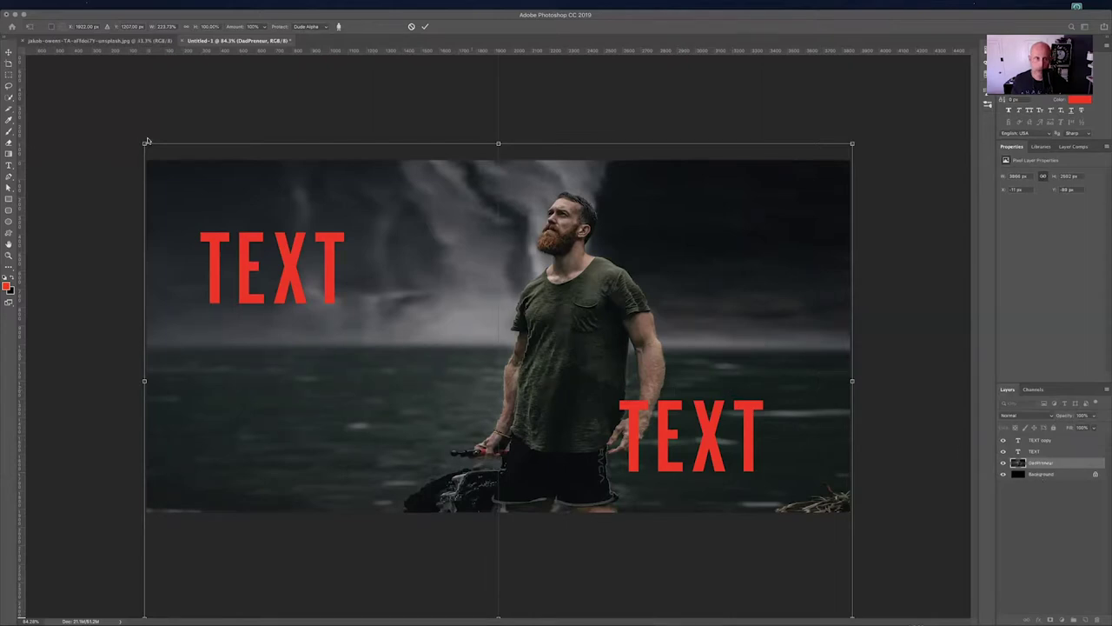
{"action": "left_click", "coordinate": [339, 26]}
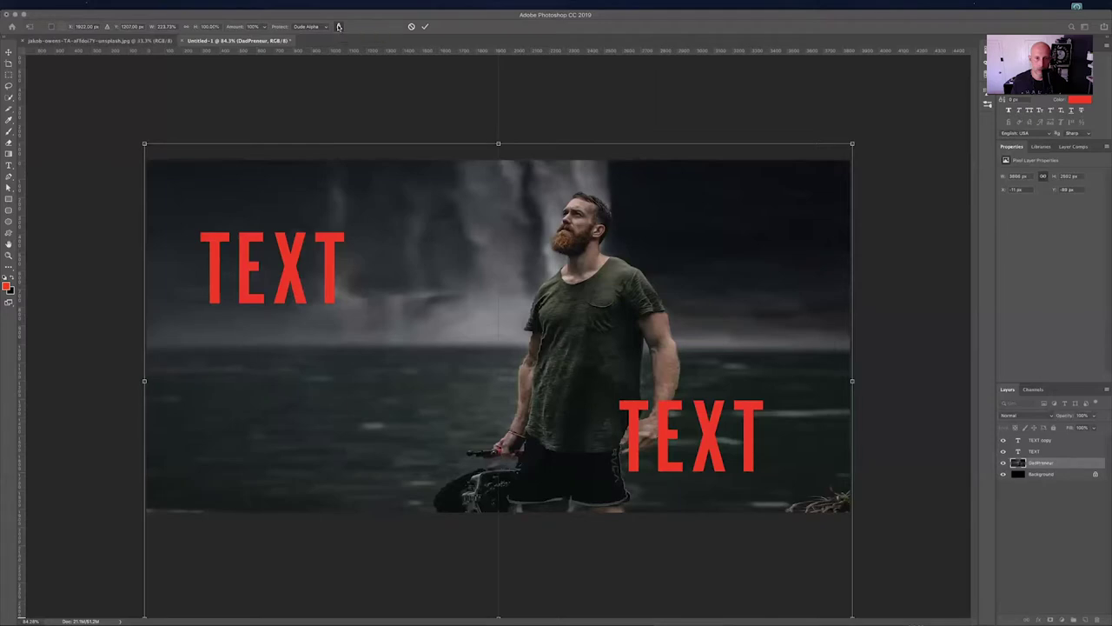
{"action": "left_click", "coordinate": [339, 26]}
{"action": "left_click", "coordinate": [339, 26]}
{"action": "left_click", "coordinate": [339, 27]}
{"action": "left_click", "coordinate": [339, 26]}
{"action": "left_click", "coordinate": [338, 26]}
{"action": "left_click", "coordinate": [339, 26]}
{"action": "left_click", "coordinate": [339, 26]}
{"action": "left_click", "coordinate": [339, 26]}
{"action": "left_click", "coordinate": [339, 26]}
{"action": "left_click", "coordinate": [339, 26]}
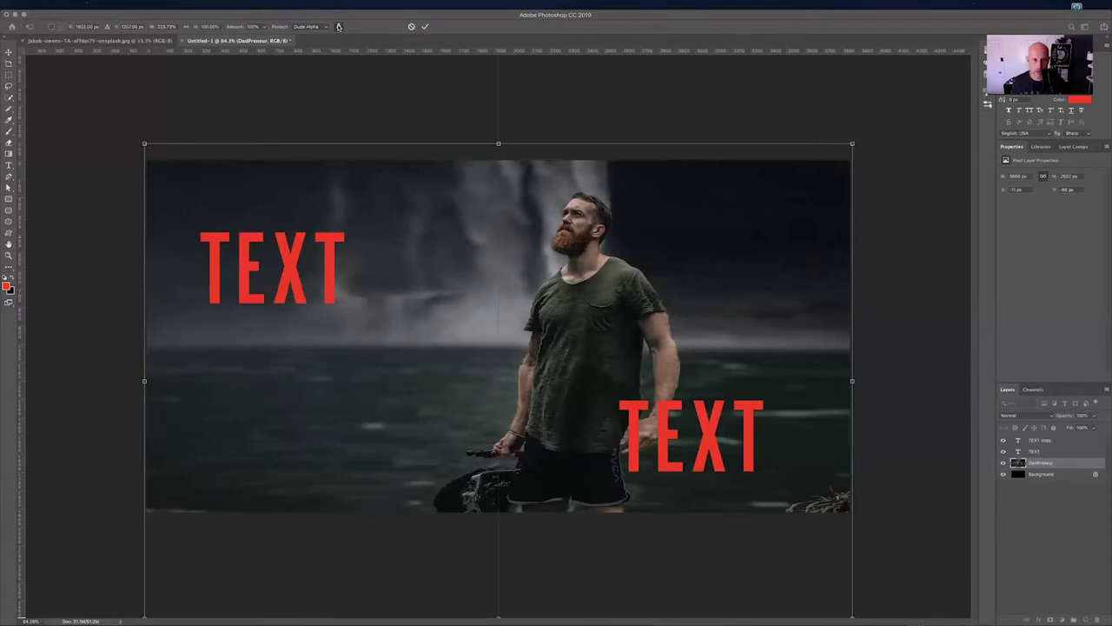
{"action": "left_click", "coordinate": [339, 26]}
{"action": "key", "text": "Return"}
{"action": "key", "text": "super+z"}
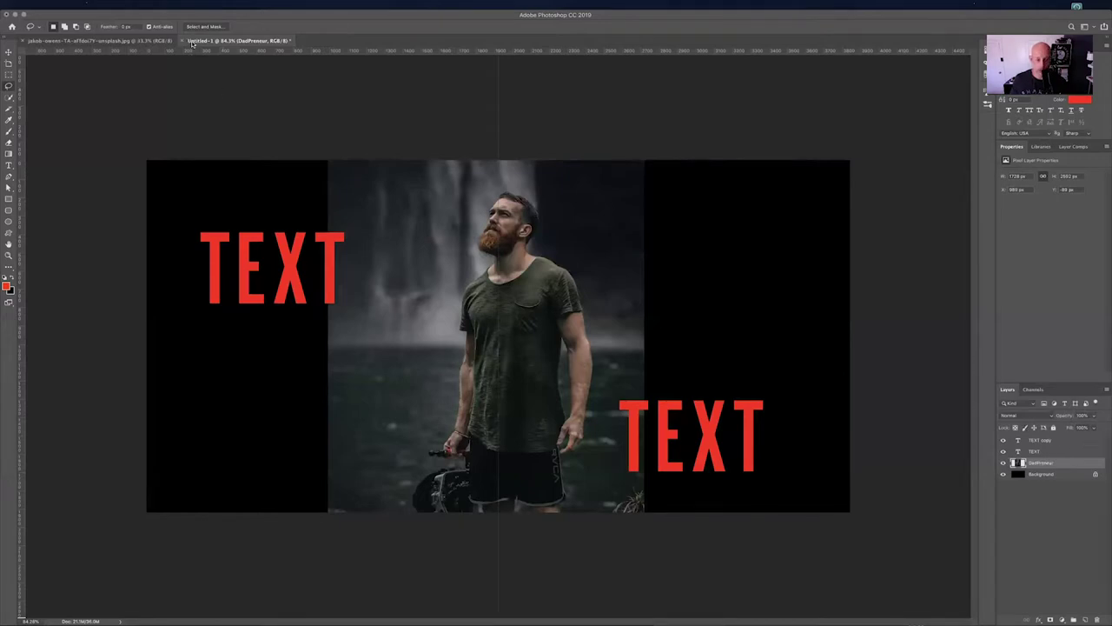
- Content-aware stretch the photo to 2861 px wide protecting Dude Alpha, then shift it about 89 px left
{"action": "key", "text": "alt+shift+super+c"}
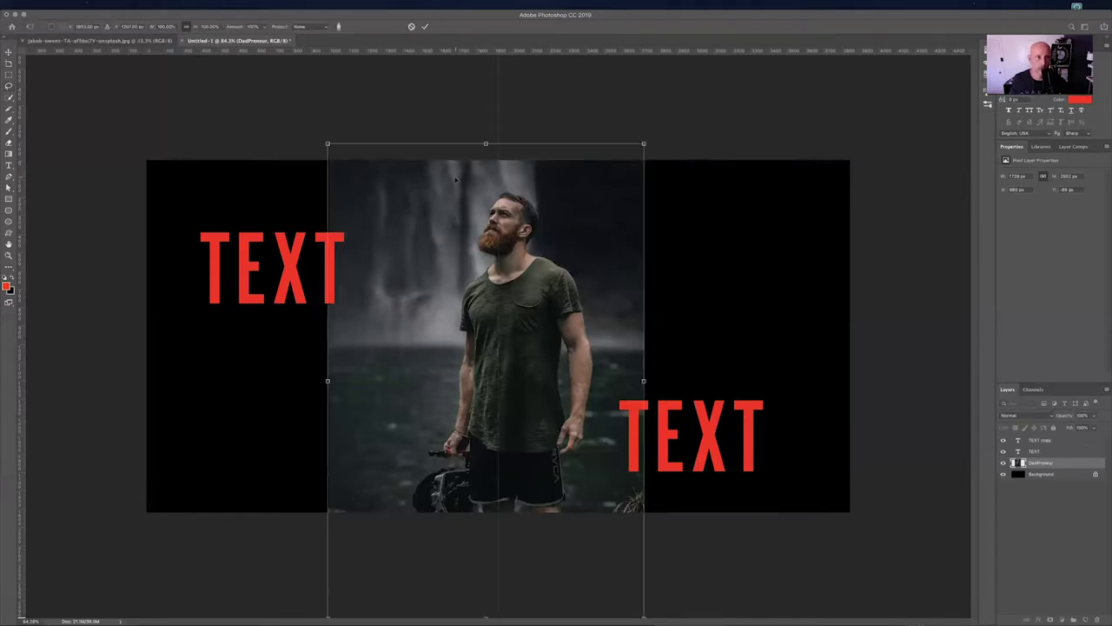
{"action": "left_click", "coordinate": [308, 26]}
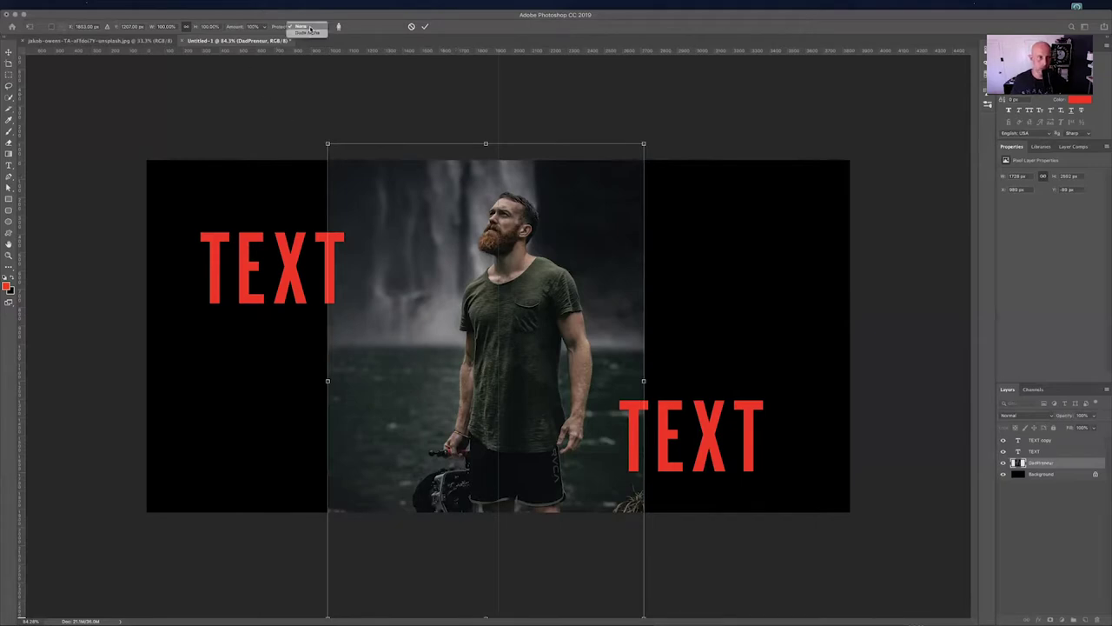
{"action": "left_click", "coordinate": [339, 27]}
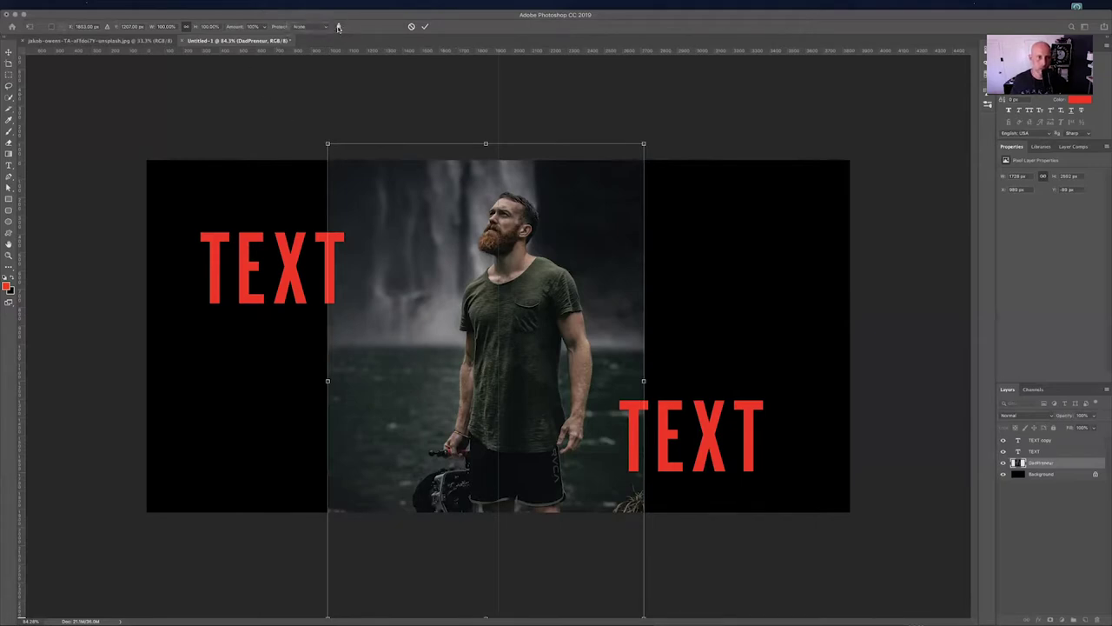
{"action": "left_click", "coordinate": [301, 27]}
{"action": "left_click", "coordinate": [306, 36]}
{"action": "left_click_drag", "start_coordinate": [642, 380], "coordinate": [850, 380]}
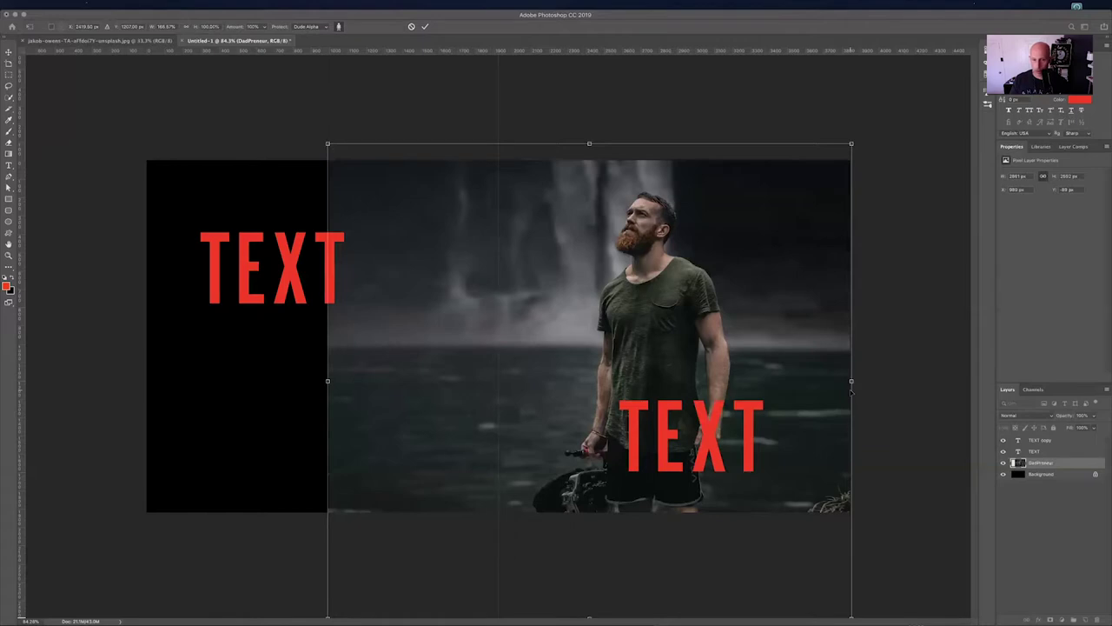
{"action": "key", "text": "Return"}
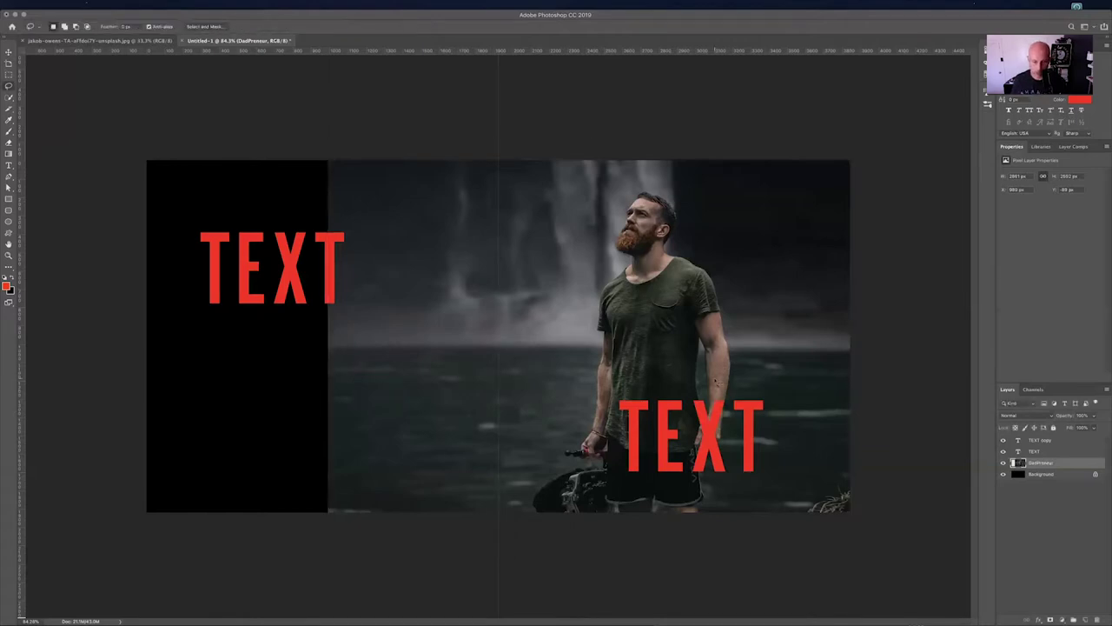
{"action": "key", "text": "v"}
{"action": "left_click_drag", "start_coordinate": [675, 371], "coordinate": [569, 372]}
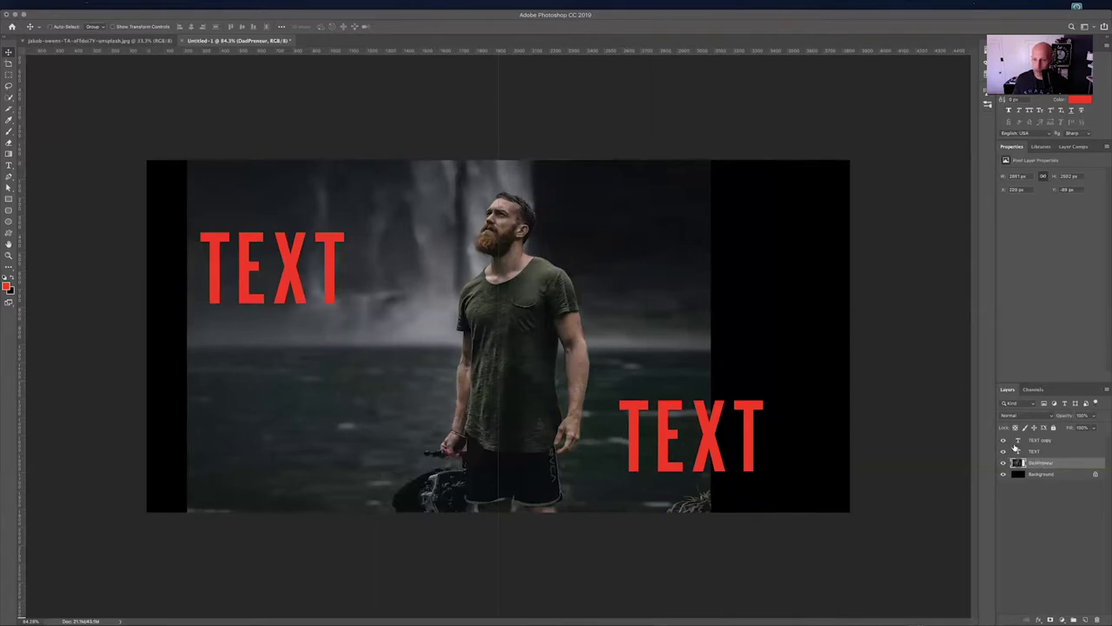
- Show Dude Alpha over the RGB photo and move the mask into line with the man
{"action": "left_click", "coordinate": [1033, 390]}
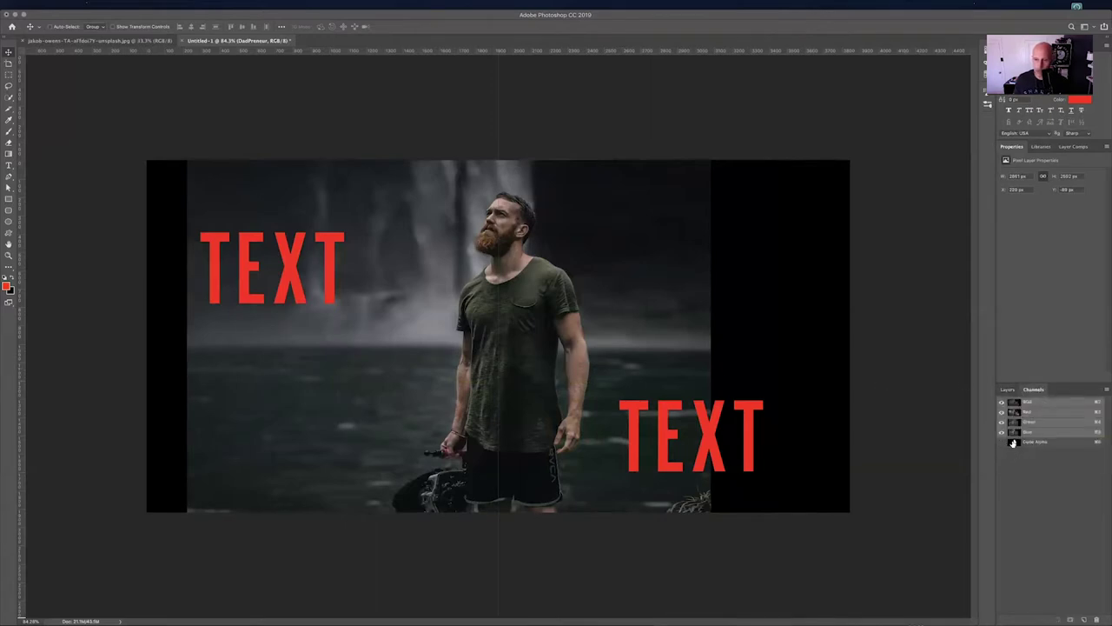
{"action": "left_click", "coordinate": [1013, 443], "text": "ctrl"}
{"action": "left_click", "coordinate": [1027, 443]}
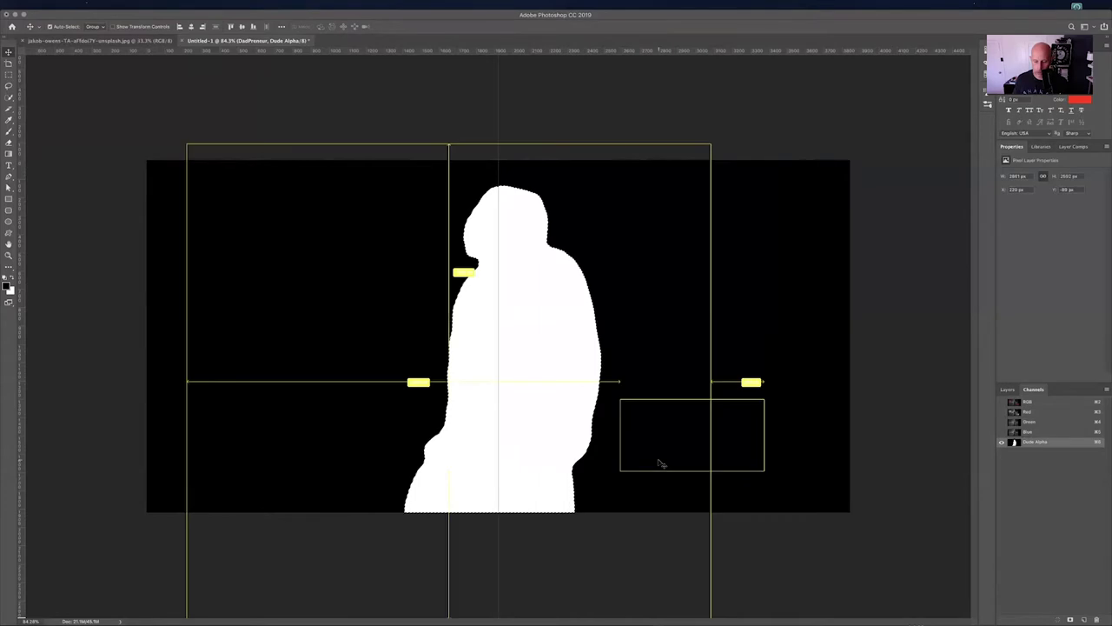
{"action": "left_click", "coordinate": [1000, 403]}
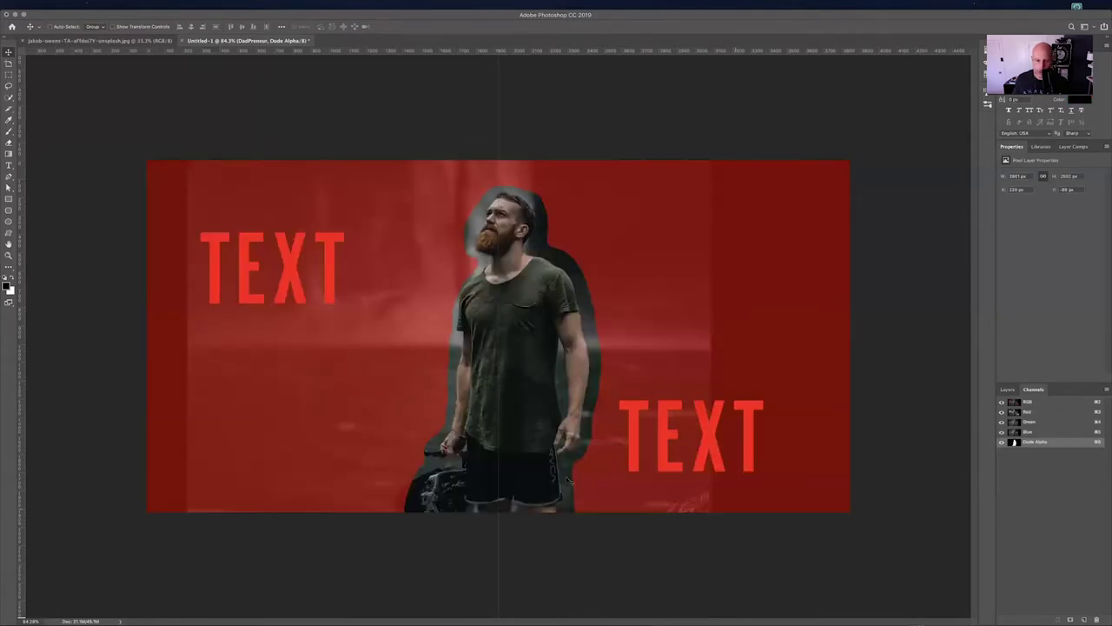
{"action": "mouse_move", "coordinate": [446, 432]}
{"action": "left_mouse_down"}
{"action": "mouse_move", "coordinate": [435, 447]}
{"action": "mouse_move", "coordinate": [469, 443]}
{"action": "left_mouse_up"}
{"action": "key", "text": "l"}
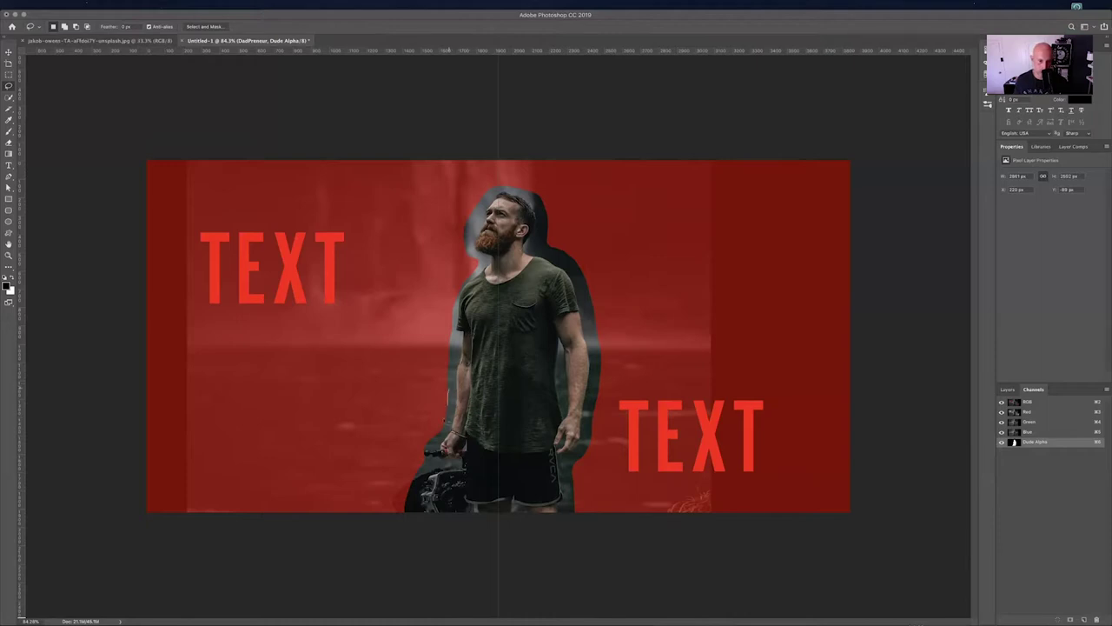
- Add the camera area and the object below the lower TEXT to the Dude Alpha mask
{"action": "mouse_move", "coordinate": [379, 494]}
{"action": "left_mouse_down"}
{"action": "mouse_move", "coordinate": [373, 520]}
{"action": "mouse_move", "coordinate": [393, 535]}
{"action": "mouse_move", "coordinate": [491, 539]}
{"action": "mouse_move", "coordinate": [499, 425]}
{"action": "left_mouse_up"}
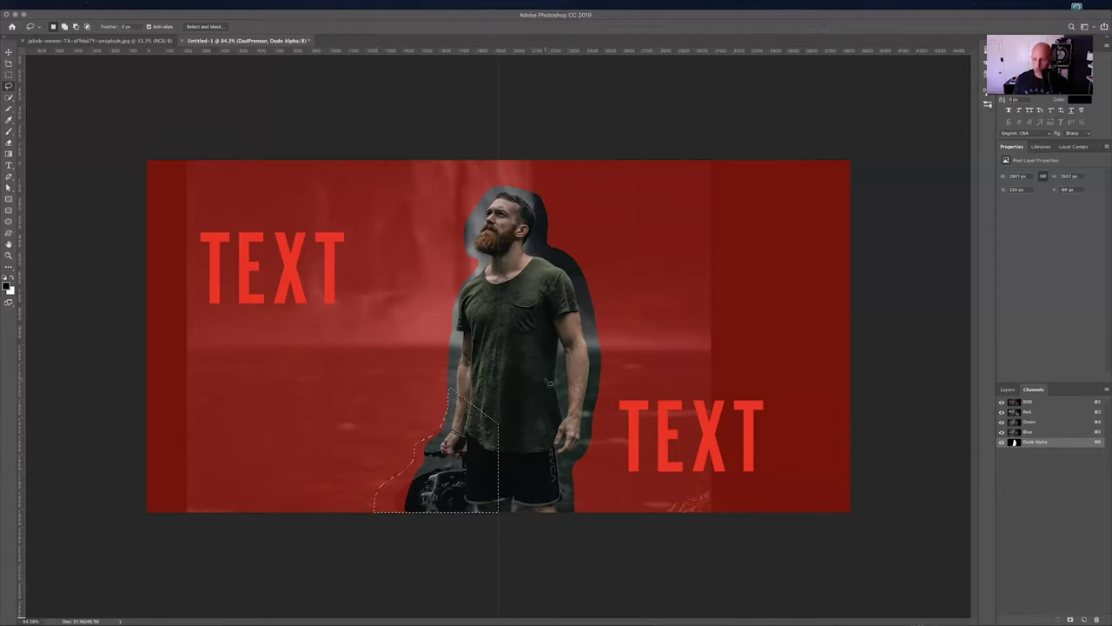
{"action": "key", "text": "alt+BackSpace"}
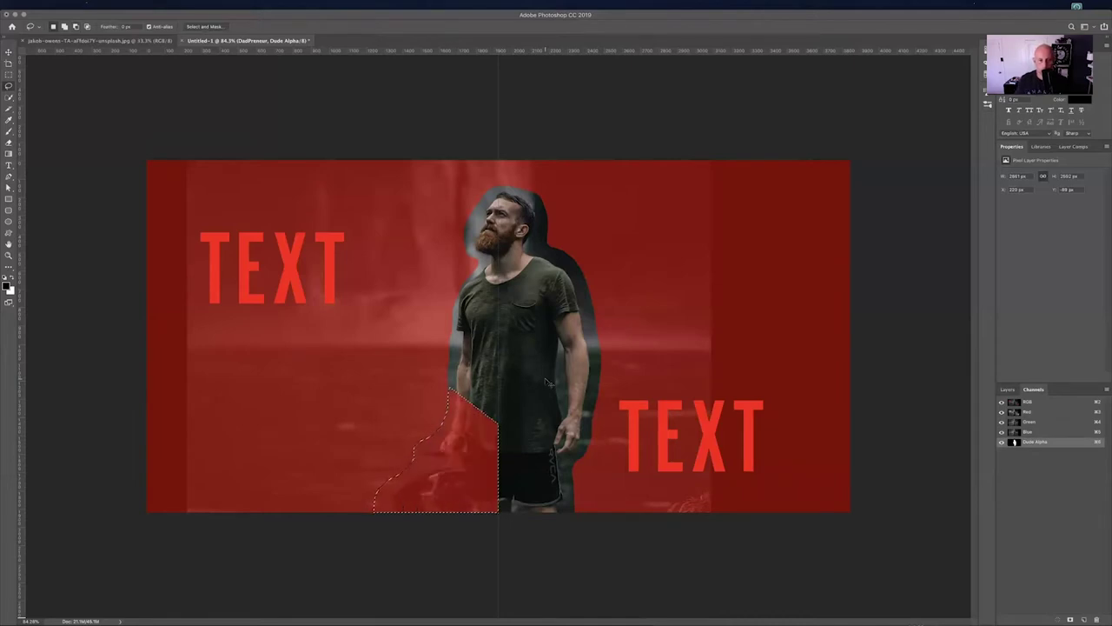
{"action": "key", "text": "ctrl+BackSpace"}
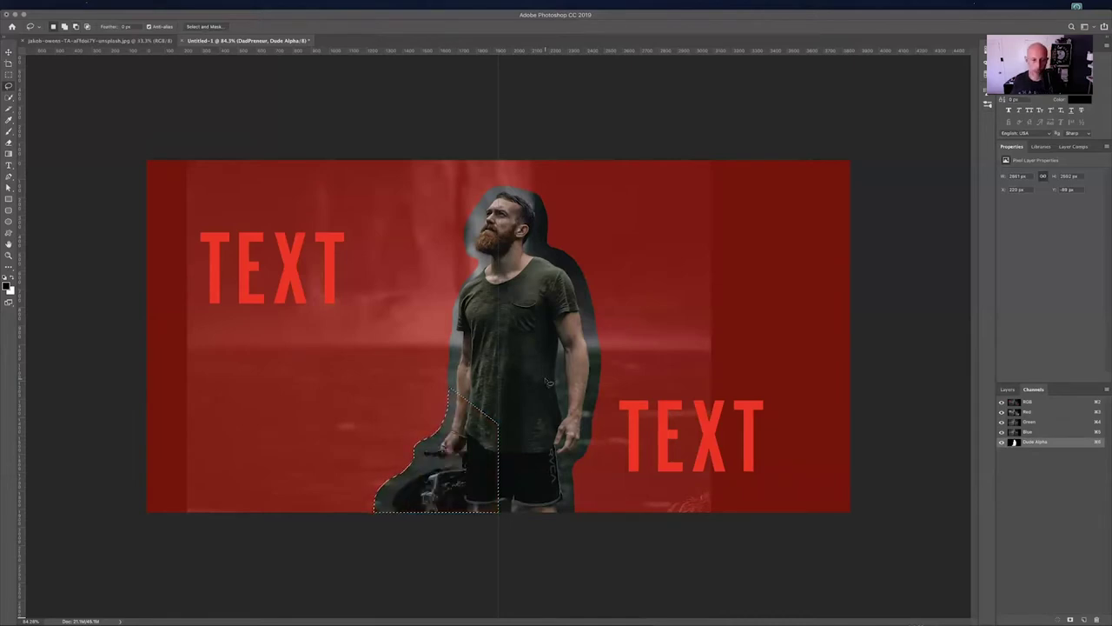
{"action": "key", "text": "ctrl+d"}
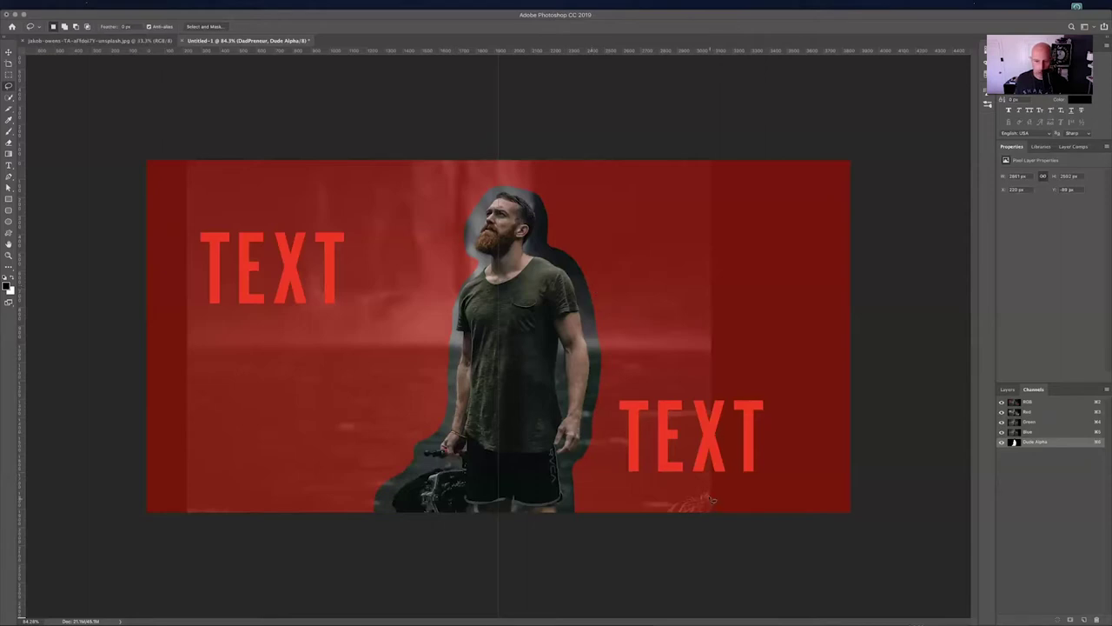
{"action": "mouse_move", "coordinate": [714, 488]}
{"action": "left_mouse_down"}
{"action": "mouse_move", "coordinate": [689, 481]}
{"action": "mouse_move", "coordinate": [679, 503]}
{"action": "mouse_move", "coordinate": [726, 532]}
{"action": "mouse_move", "coordinate": [733, 523]}
{"action": "left_mouse_up"}
{"action": "key", "text": "Delete"}
{"action": "key", "text": "super+d"}
{"action": "left_click", "coordinate": [1030, 403]}
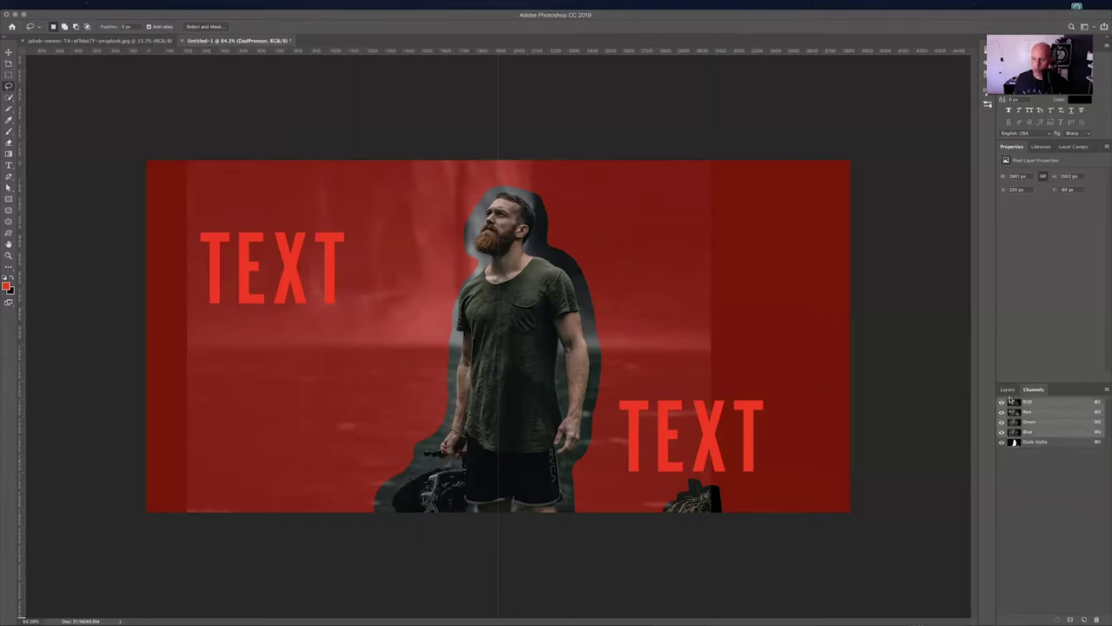
- Hide the red Dude Alpha overlay and return to the full-colour composite channels
{"action": "left_click", "coordinate": [1007, 389]}
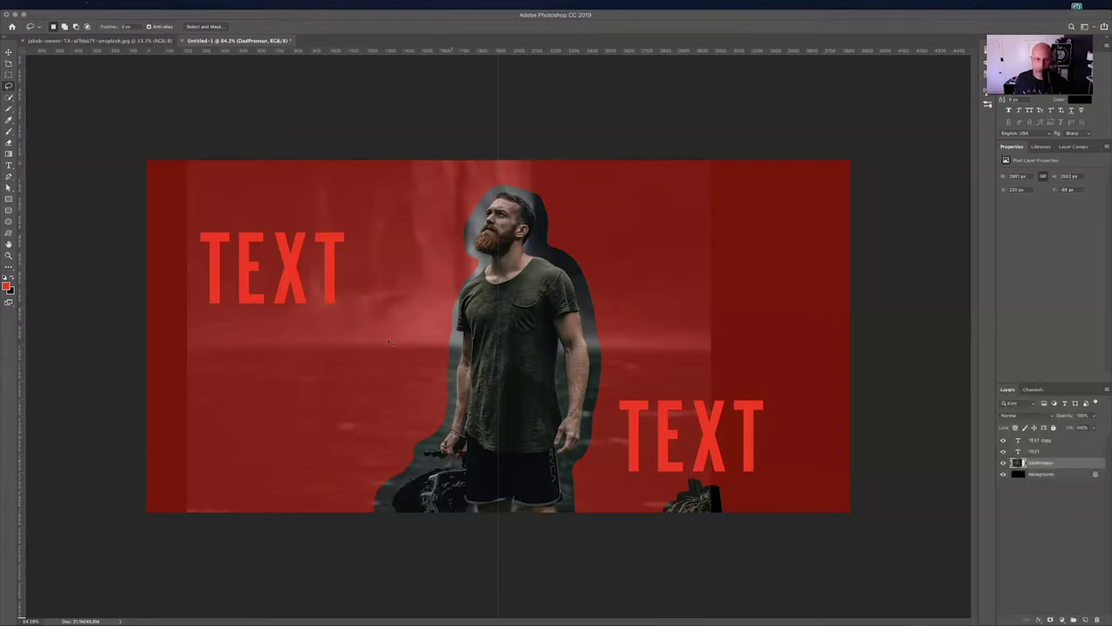
{"action": "left_click", "coordinate": [1033, 389]}
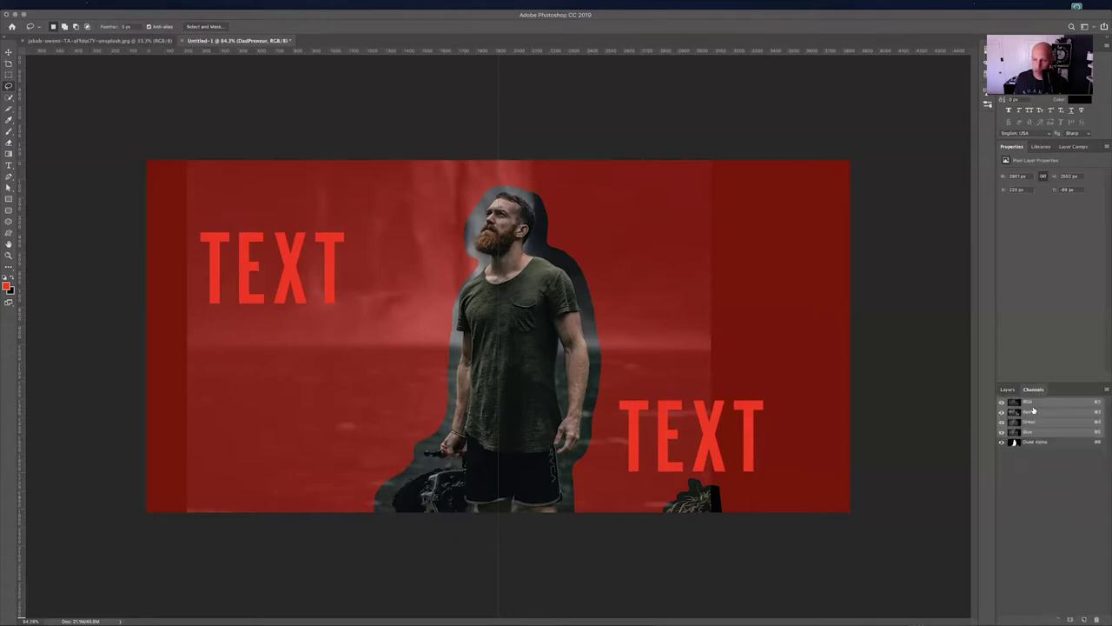
{"action": "left_click", "coordinate": [1002, 442]}
{"action": "left_click", "coordinate": [1007, 389]}
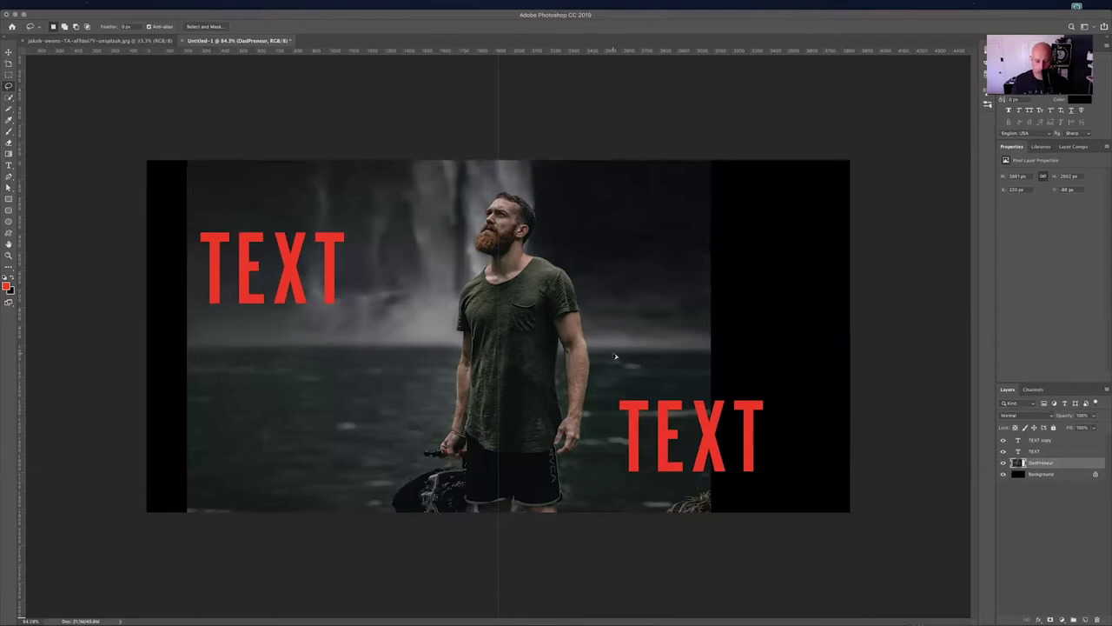
- Content-Aware Scale the photo out to both canvas edges, protecting Dude Alpha
{"action": "key", "text": "ctrl+alt+shift+c"}
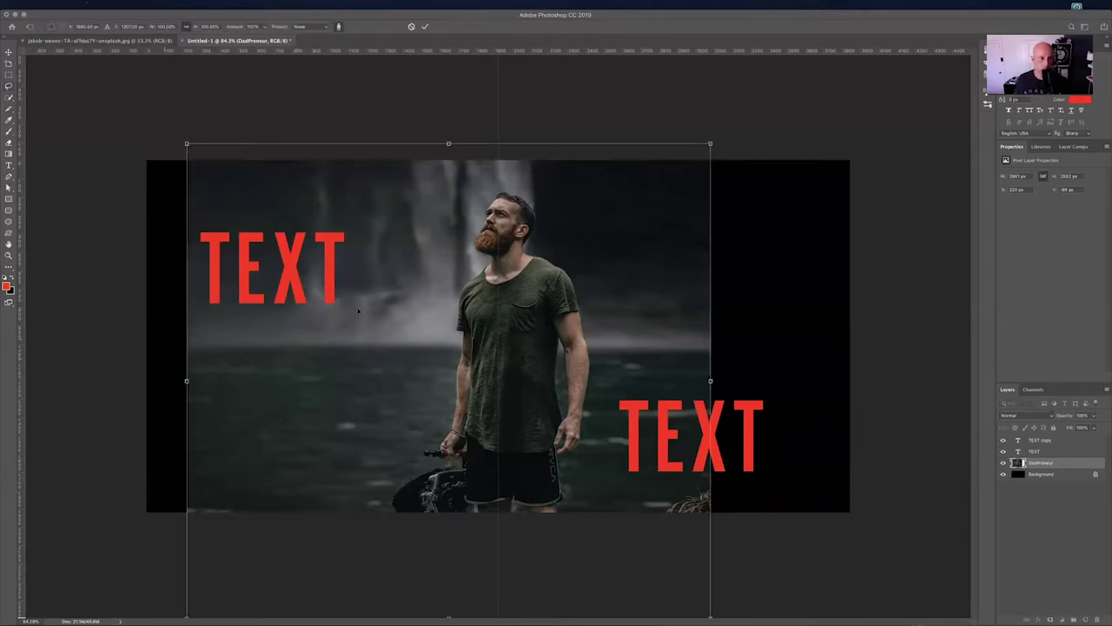
{"action": "left_click", "coordinate": [310, 27]}
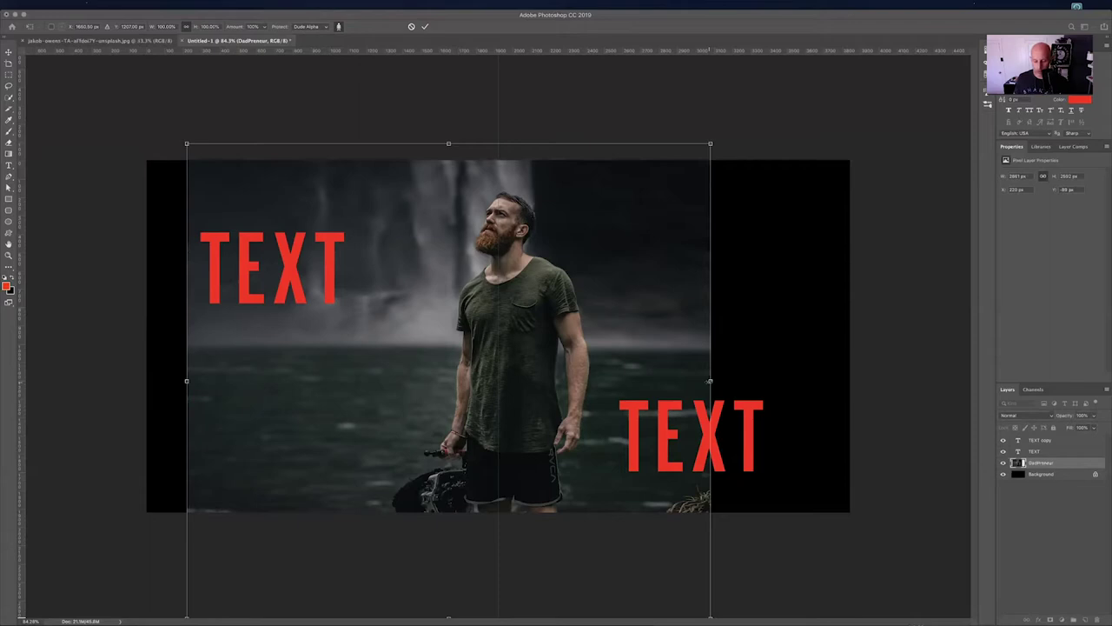
{"action": "left_click_drag", "start_coordinate": [710, 381], "coordinate": [857, 379]}
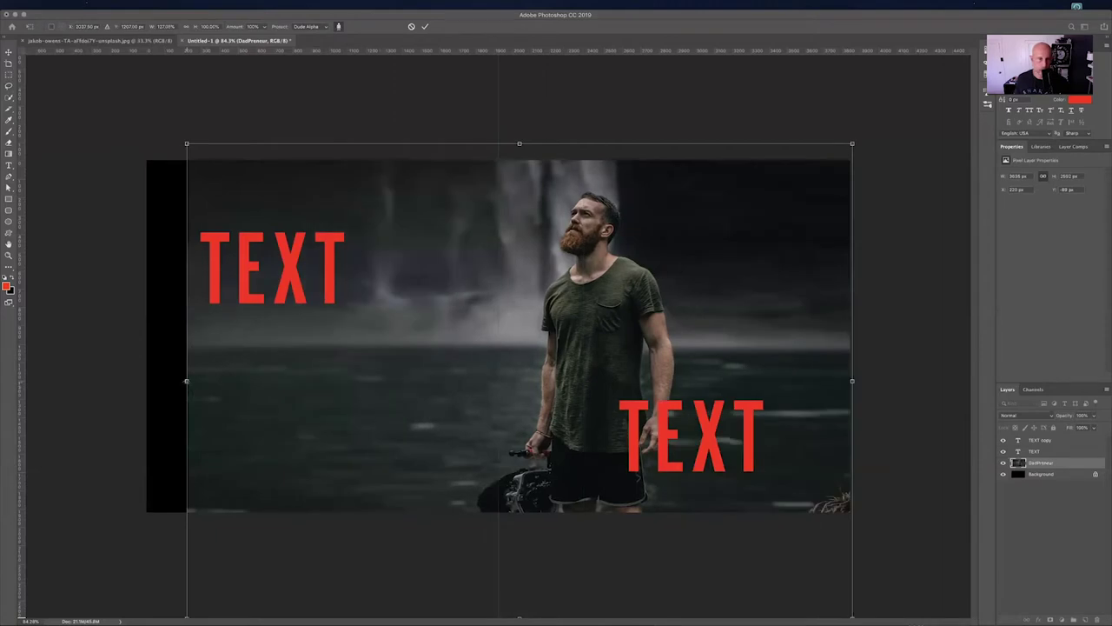
{"action": "left_click_drag", "start_coordinate": [186, 381], "coordinate": [144, 380]}
{"action": "key", "text": "Return"}
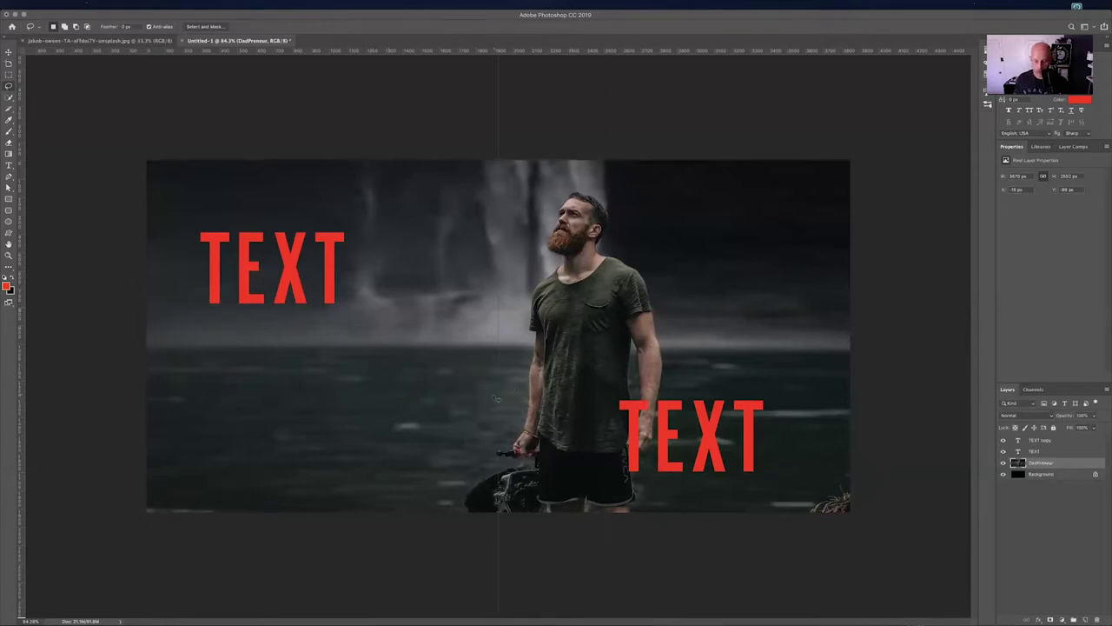
{"action": "key", "text": "s"}
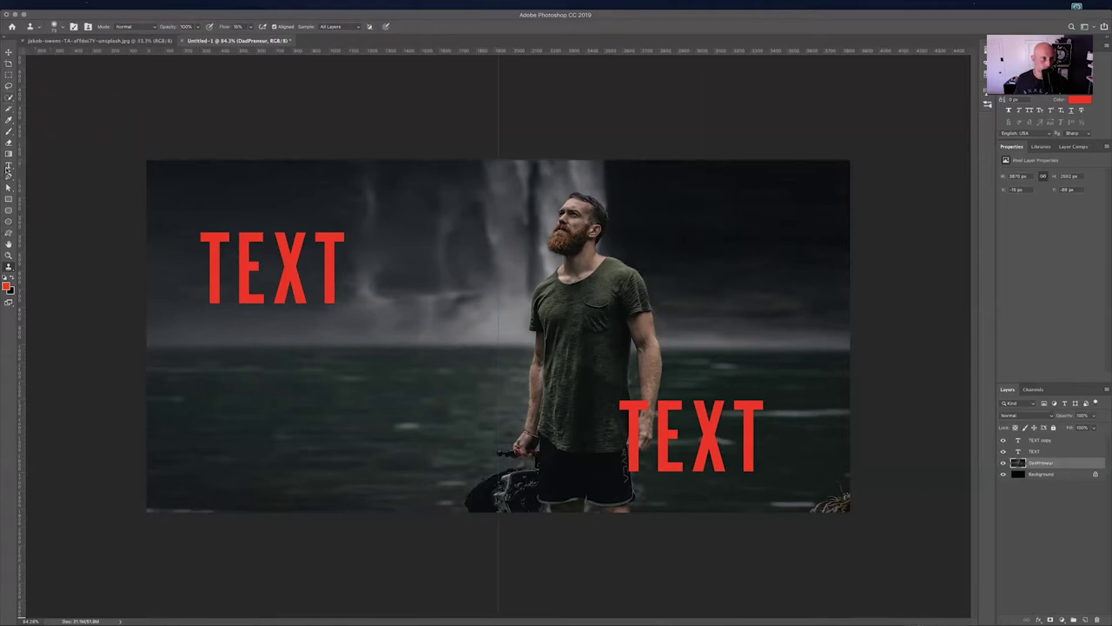
{"action": "left_click", "coordinate": [8, 123]}
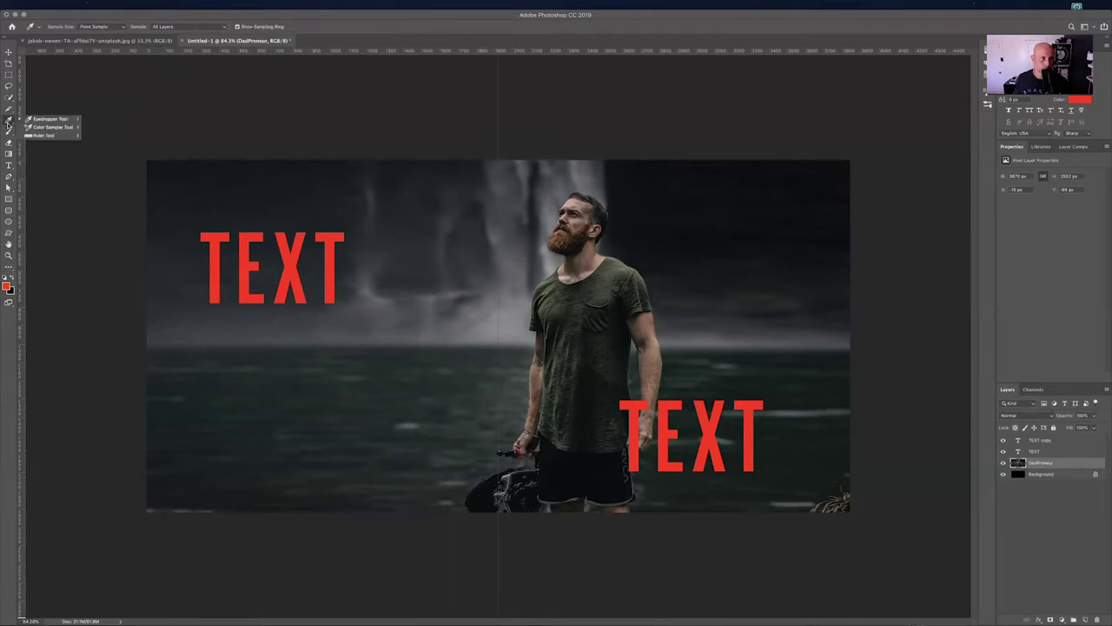
{"action": "left_click", "coordinate": [9, 124]}
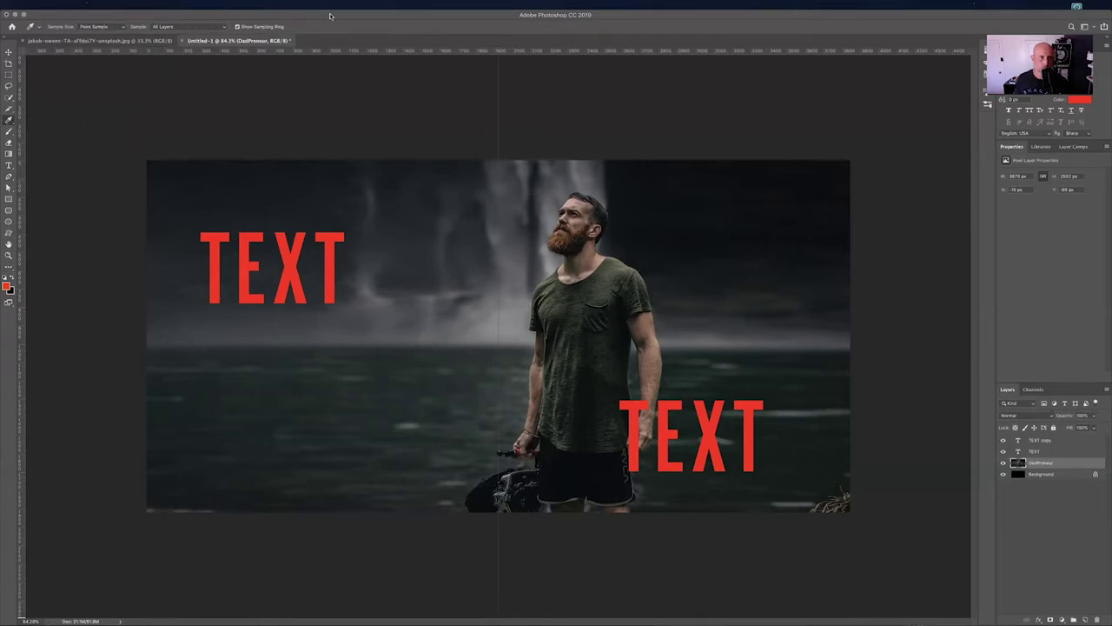
{"action": "left_click", "coordinate": [303, 4]}
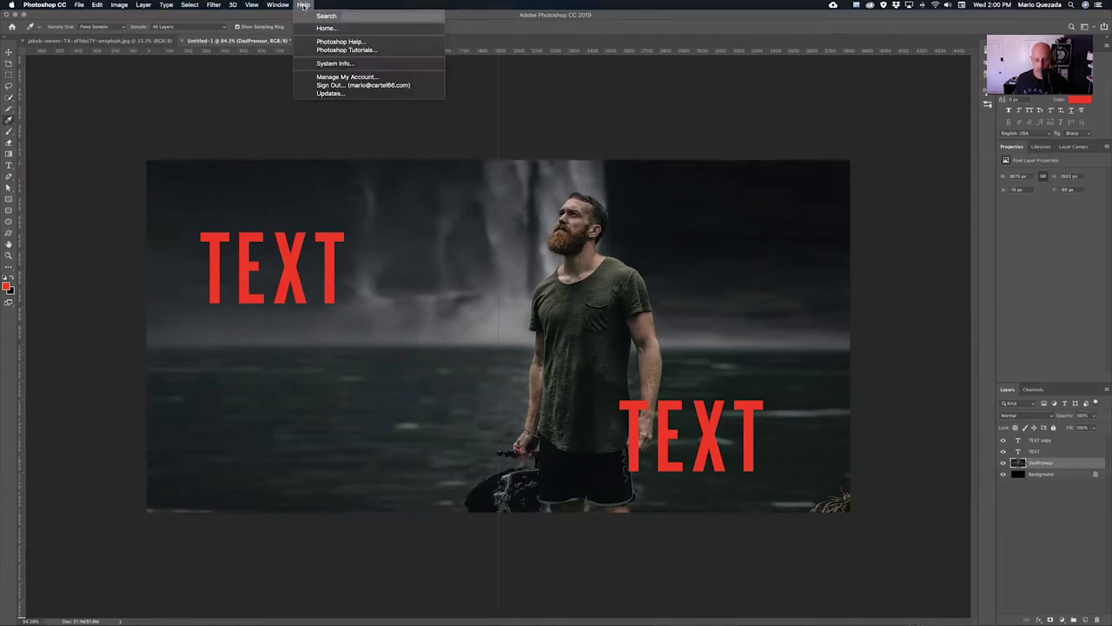
{"action": "type", "text": "clone"}
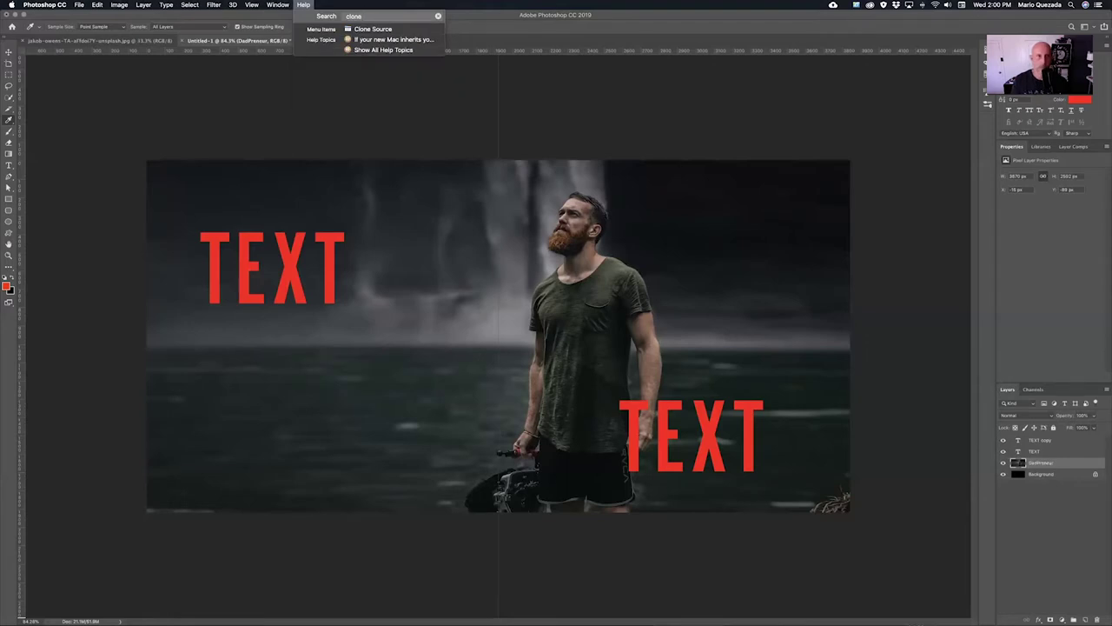
{"action": "mouse_move", "coordinate": [348, 28]}
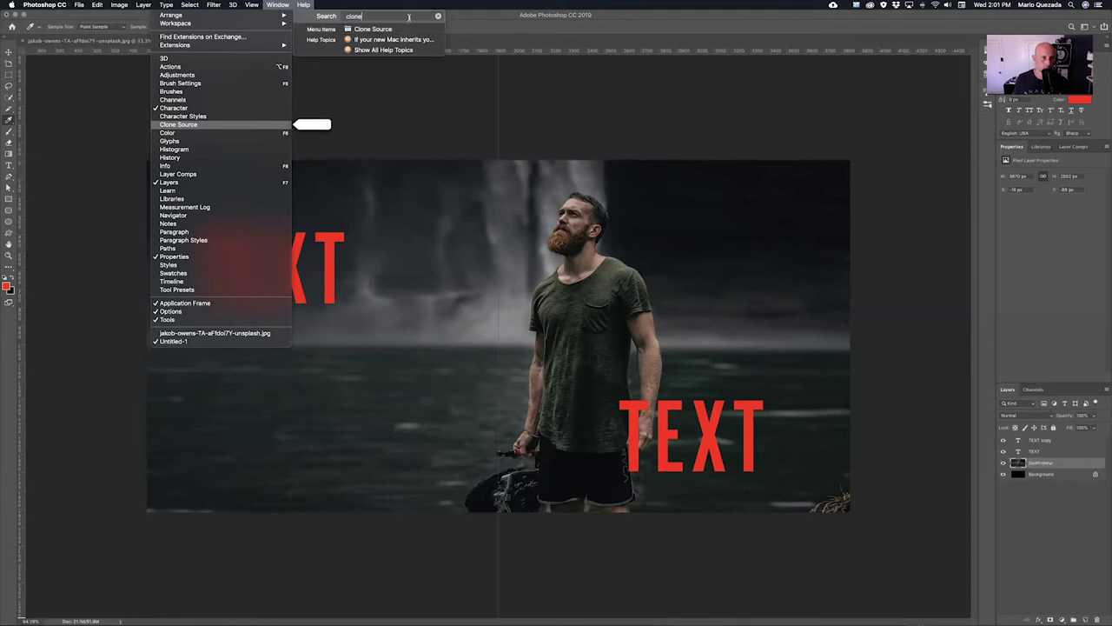
{"action": "key", "text": "super+a"}
{"action": "type", "text": "stam"}
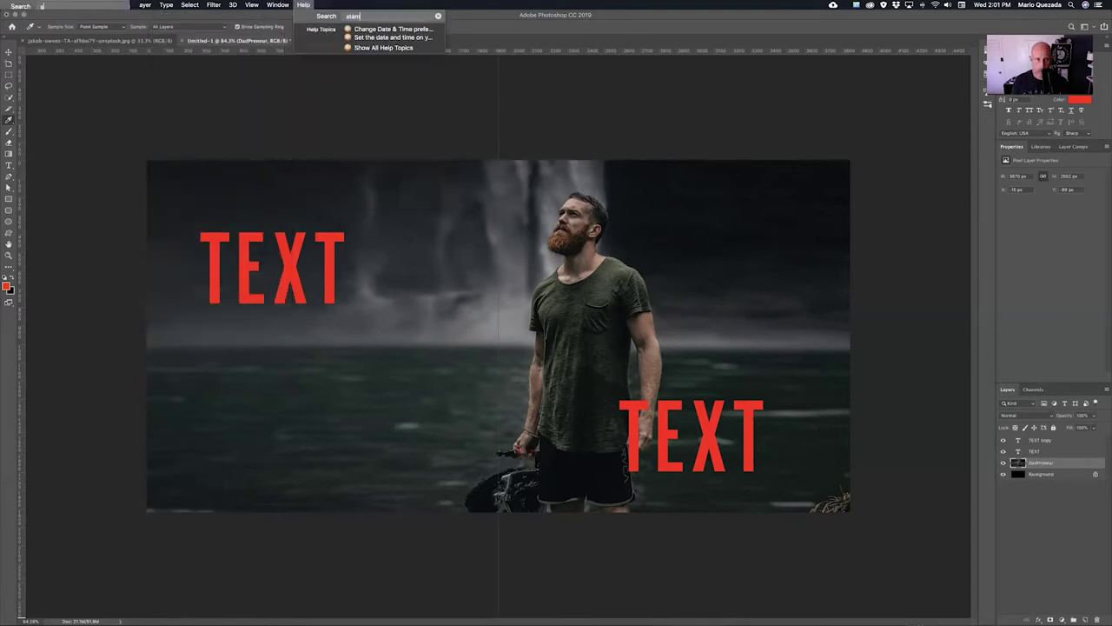
{"action": "key", "text": "BackSpace"}
{"action": "key", "text": "BackSpace"}
{"action": "key", "text": "BackSpace"}
{"action": "key", "text": "BackSpace"}
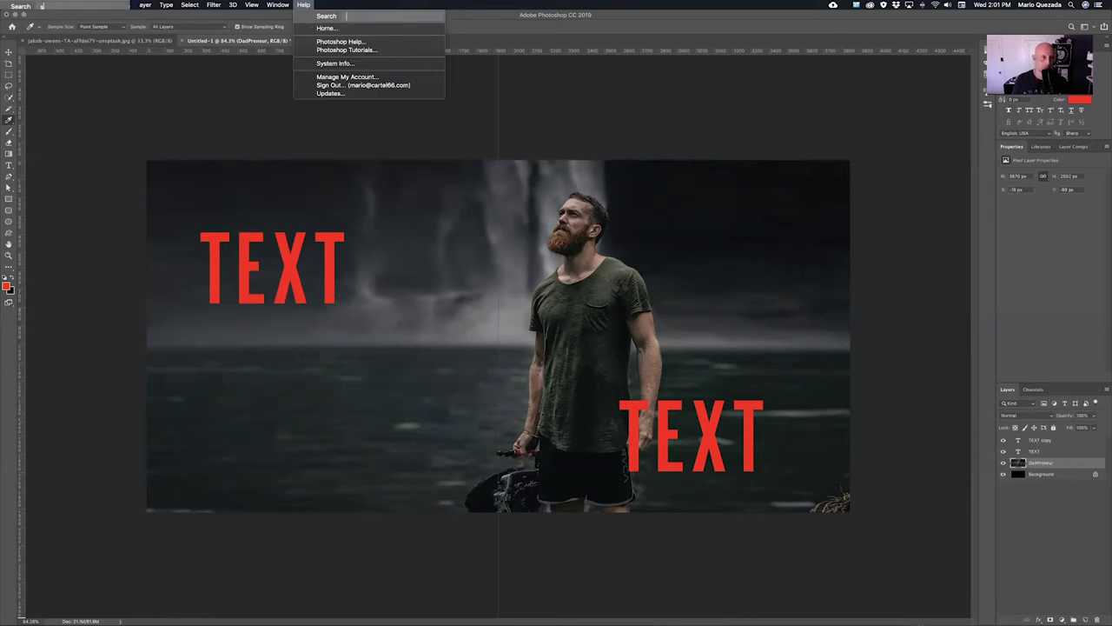
{"action": "key", "text": "Escape"}
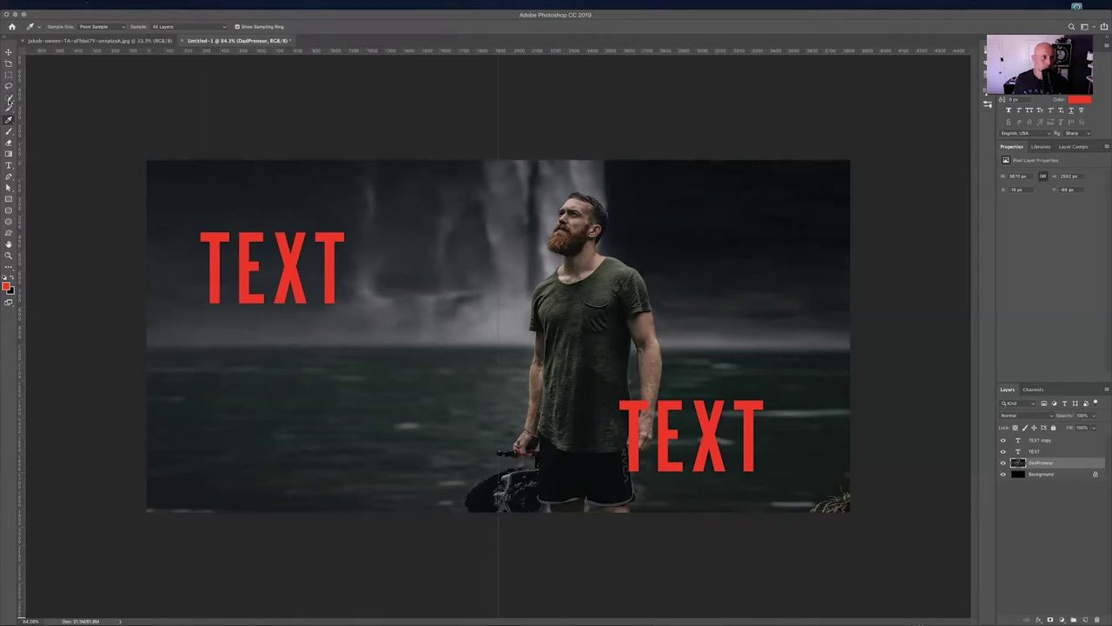
{"action": "left_click", "coordinate": [9, 101]}
{"action": "left_click", "coordinate": [9, 109]}
{"action": "left_click", "coordinate": [9, 108]}
{"action": "left_click", "coordinate": [43, 111]}
{"action": "left_click", "coordinate": [9, 120]}
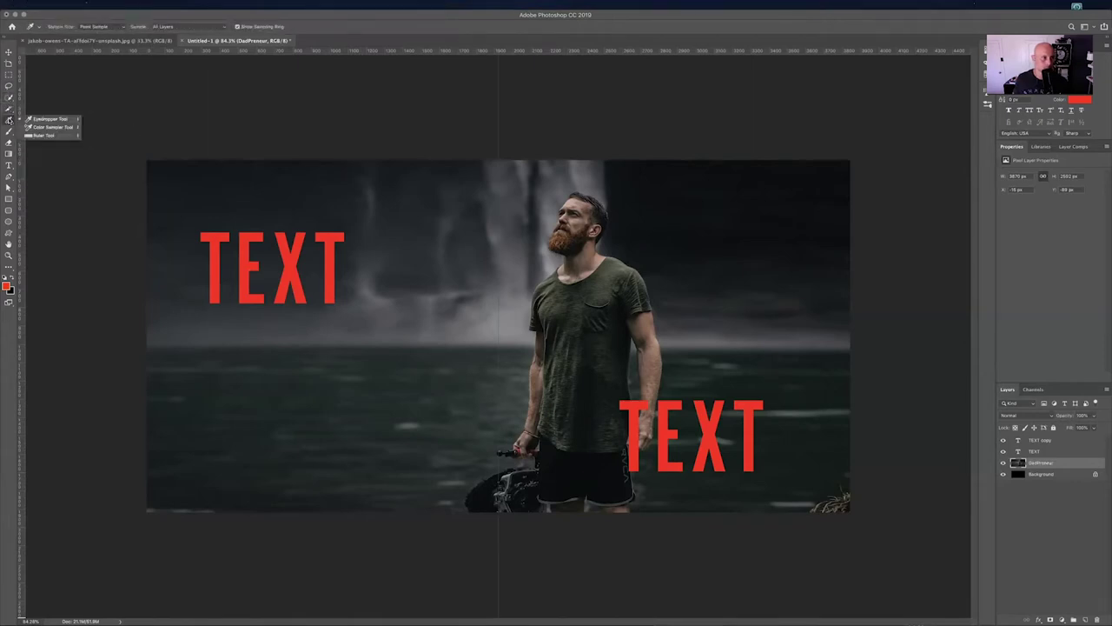
{"action": "left_click", "coordinate": [9, 132]}
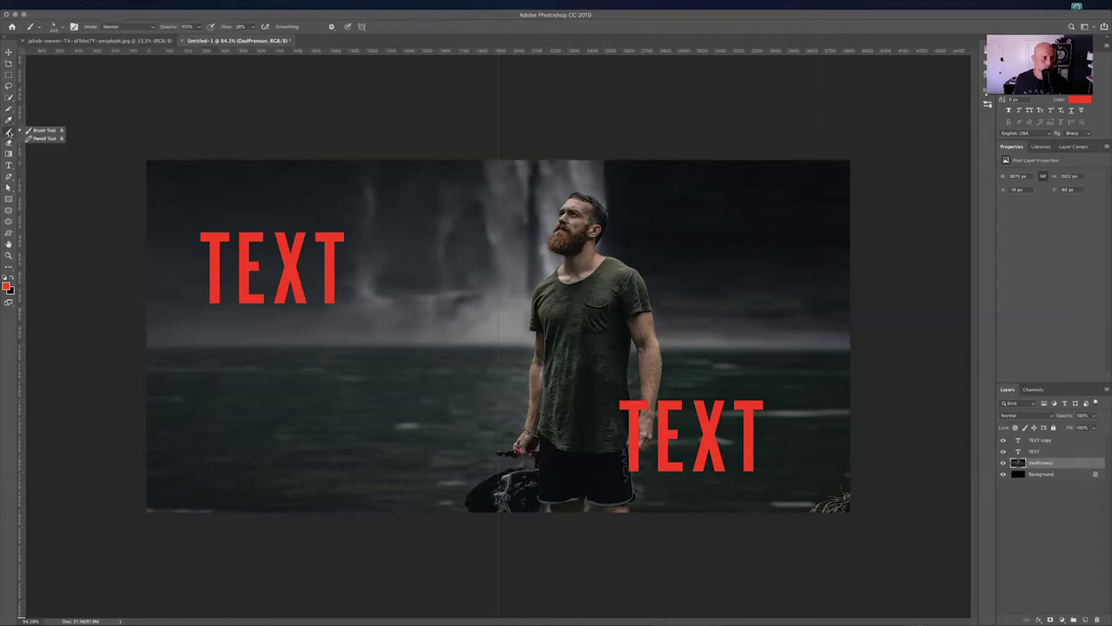
- Set the Clone Stamp tool's Sample option to Current Layer and show the brush presets
{"action": "left_click", "coordinate": [8, 143]}
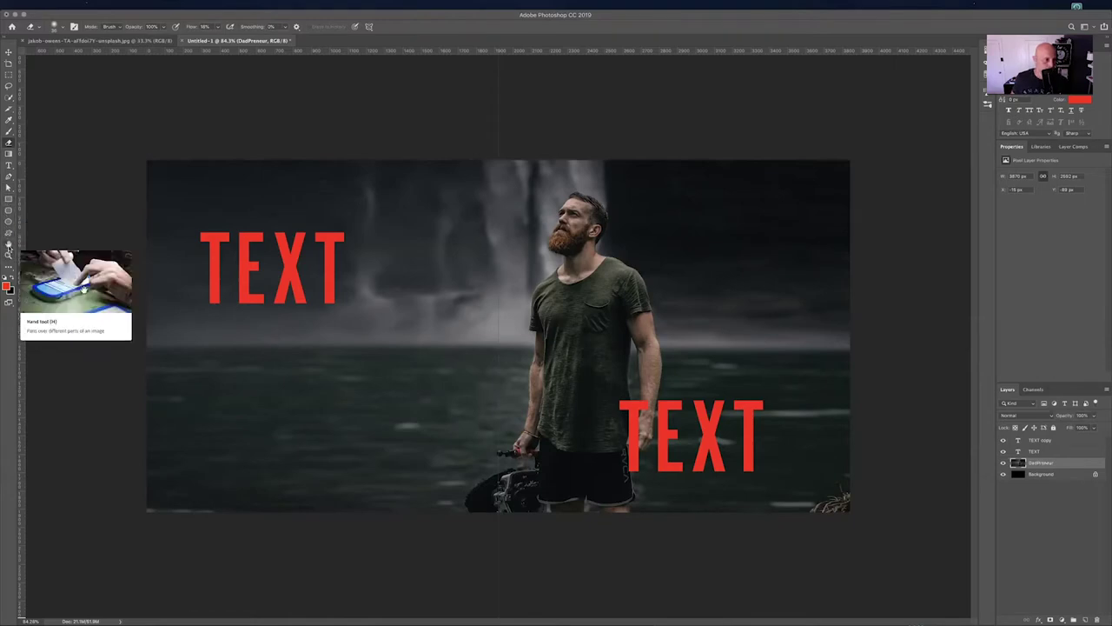
{"action": "left_click", "coordinate": [9, 269]}
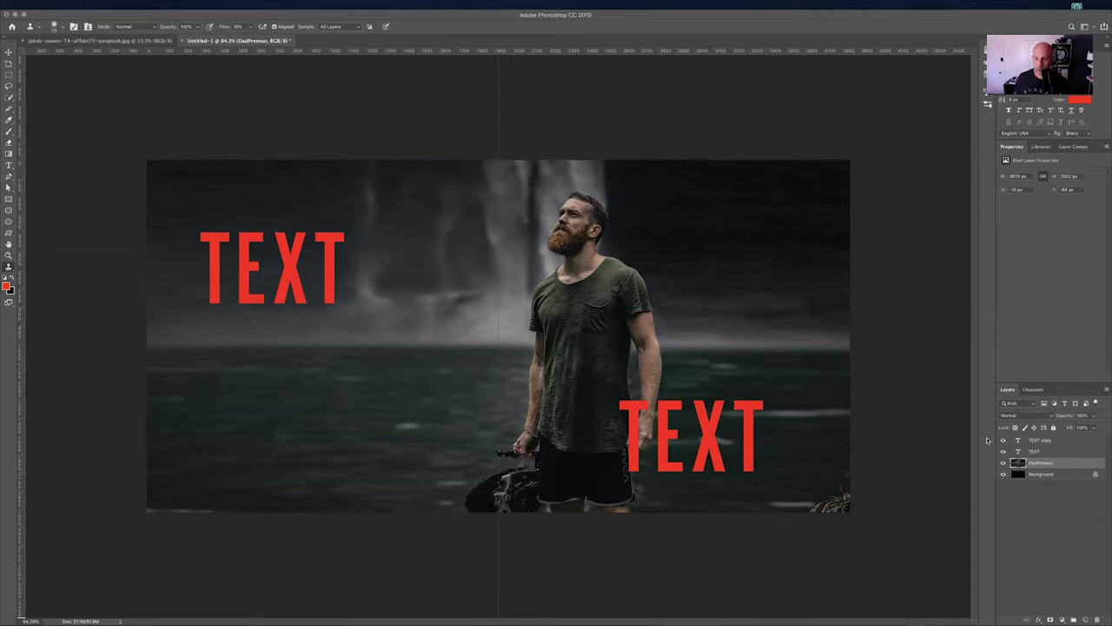
{"action": "left_click", "coordinate": [353, 27]}
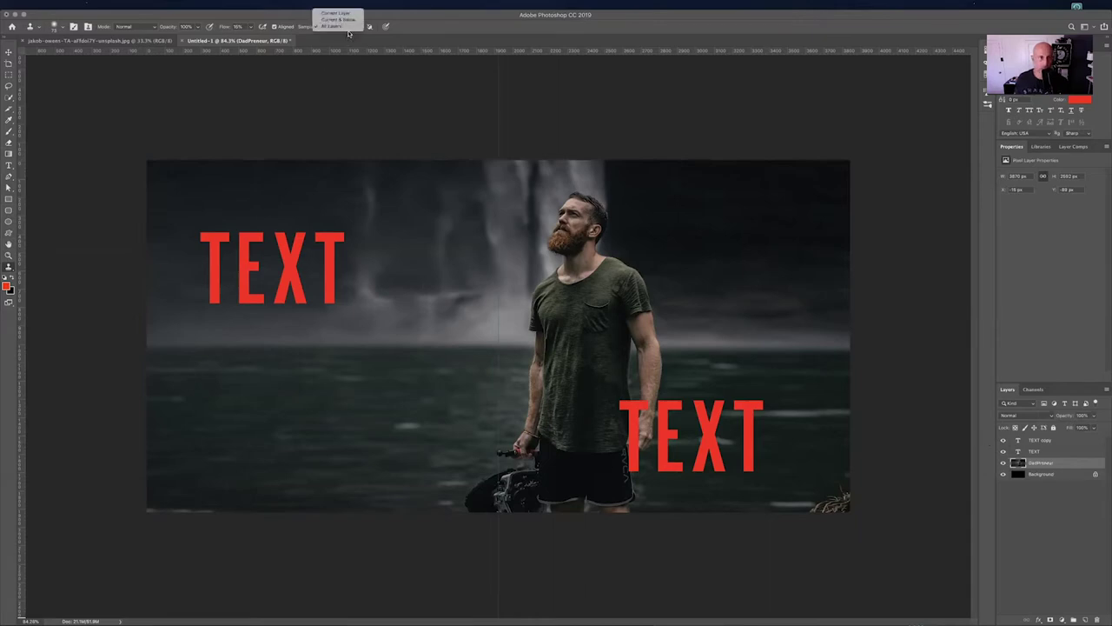
{"action": "left_click", "coordinate": [335, 13]}
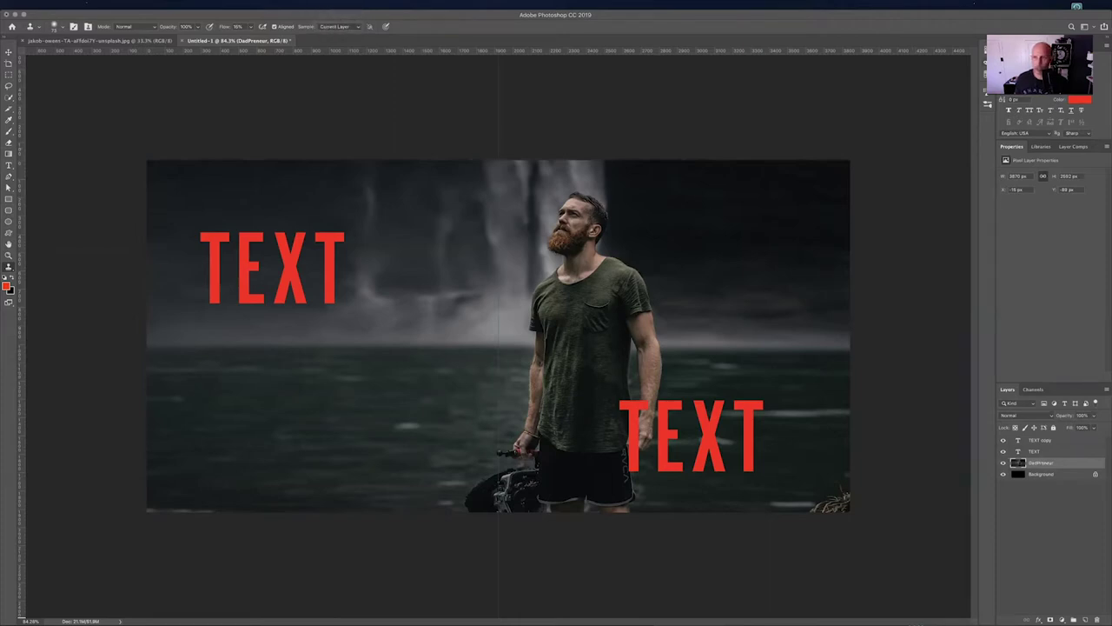
{"action": "left_click", "coordinate": [987, 104]}
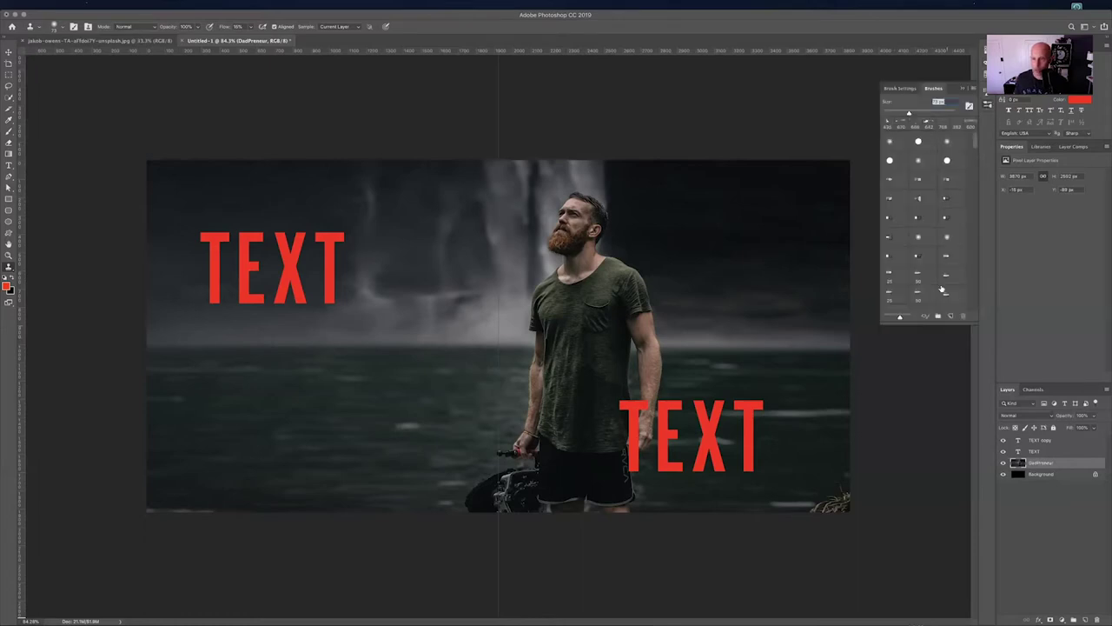
- Choose the 499 cloud brush preset, reduce its size, and open Brush Settings
{"action": "scroll", "coordinate": [946, 265], "scroll_direction": "down", "scroll_amount": 3}
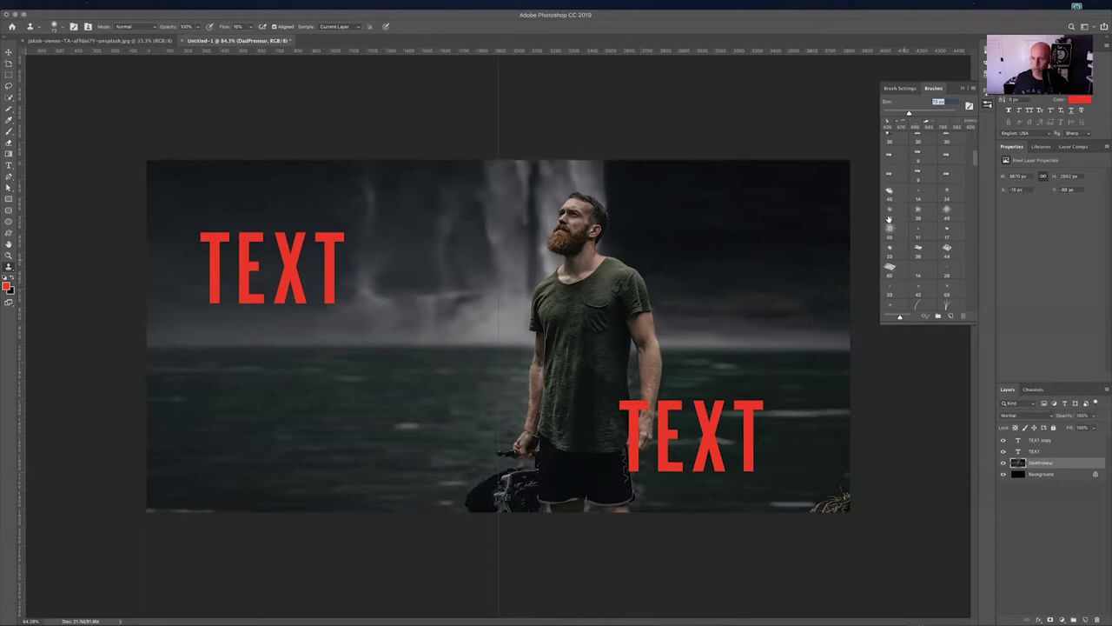
{"action": "scroll", "coordinate": [939, 226], "scroll_direction": "down", "scroll_amount": 8}
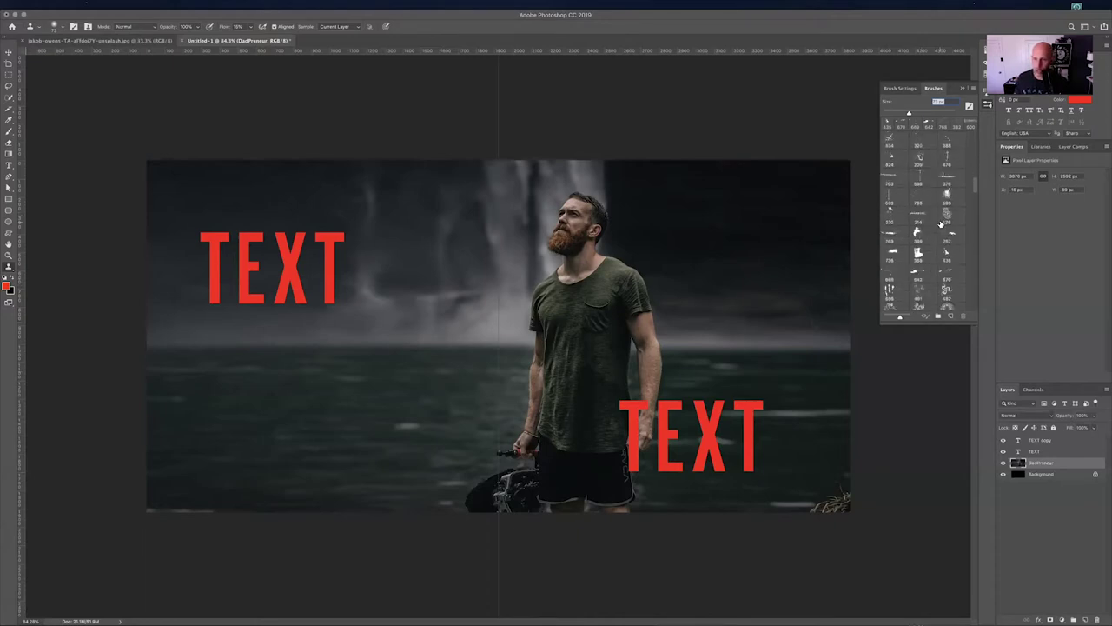
{"action": "scroll", "coordinate": [943, 225], "scroll_direction": "down", "scroll_amount": 10}
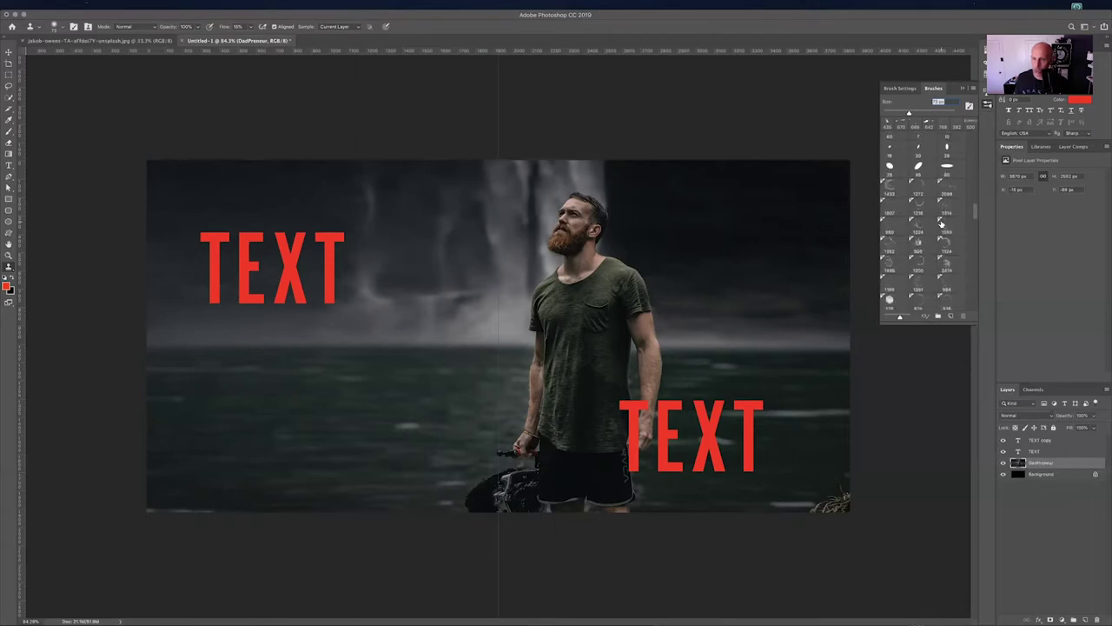
{"action": "scroll", "coordinate": [944, 225], "scroll_direction": "down", "scroll_amount": 10}
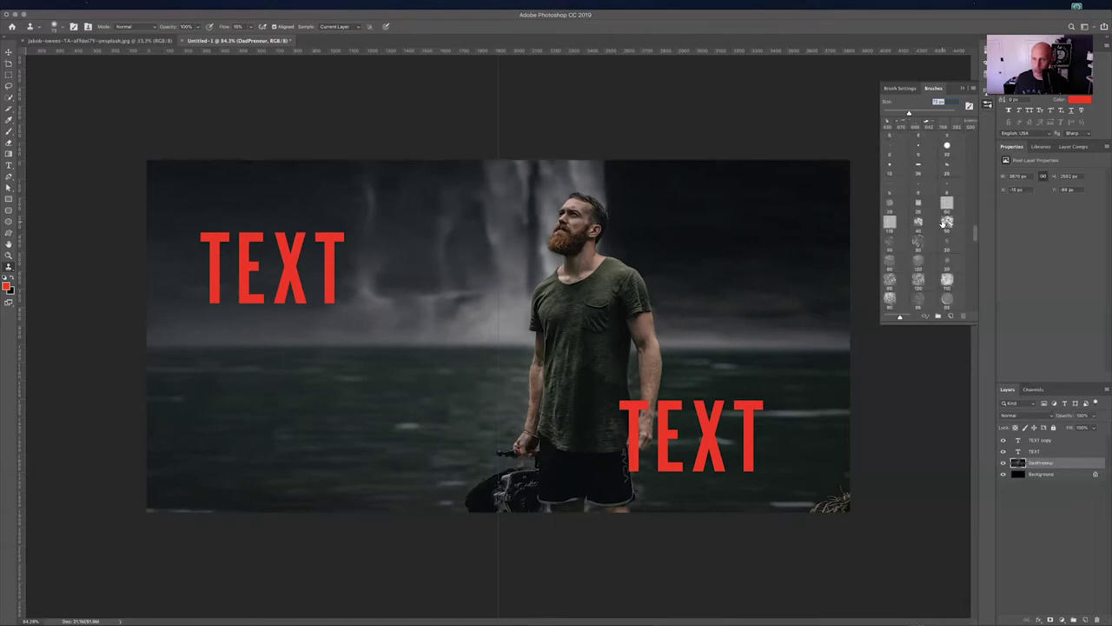
{"action": "scroll", "coordinate": [943, 227], "scroll_direction": "down", "scroll_amount": 2}
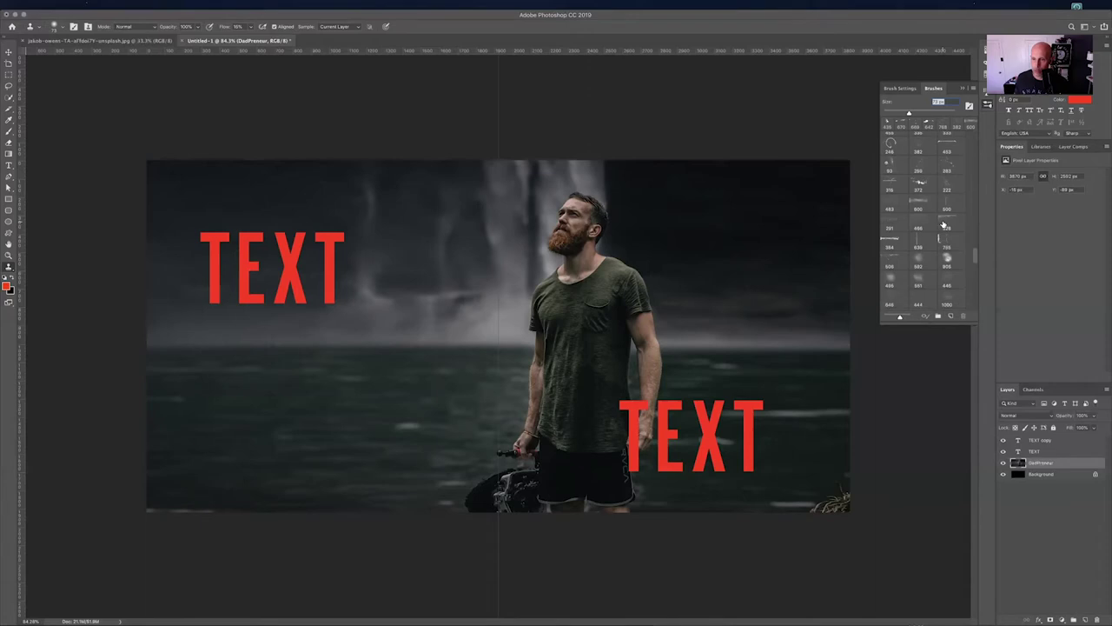
{"action": "left_click", "coordinate": [890, 278]}
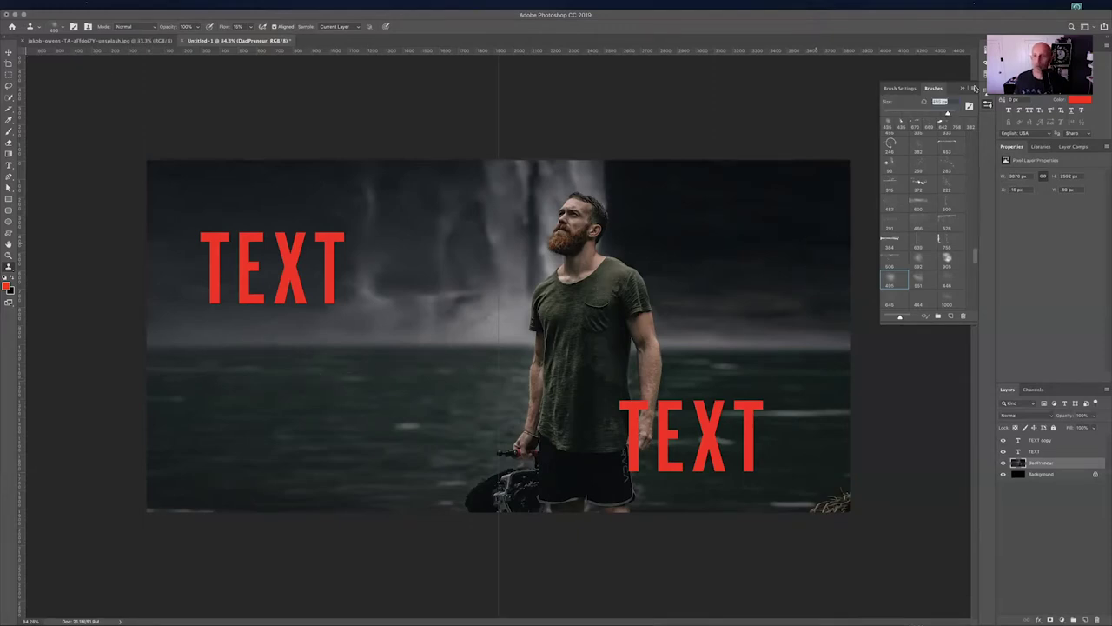
{"action": "left_click", "coordinate": [935, 113]}
{"action": "left_click", "coordinate": [903, 89]}
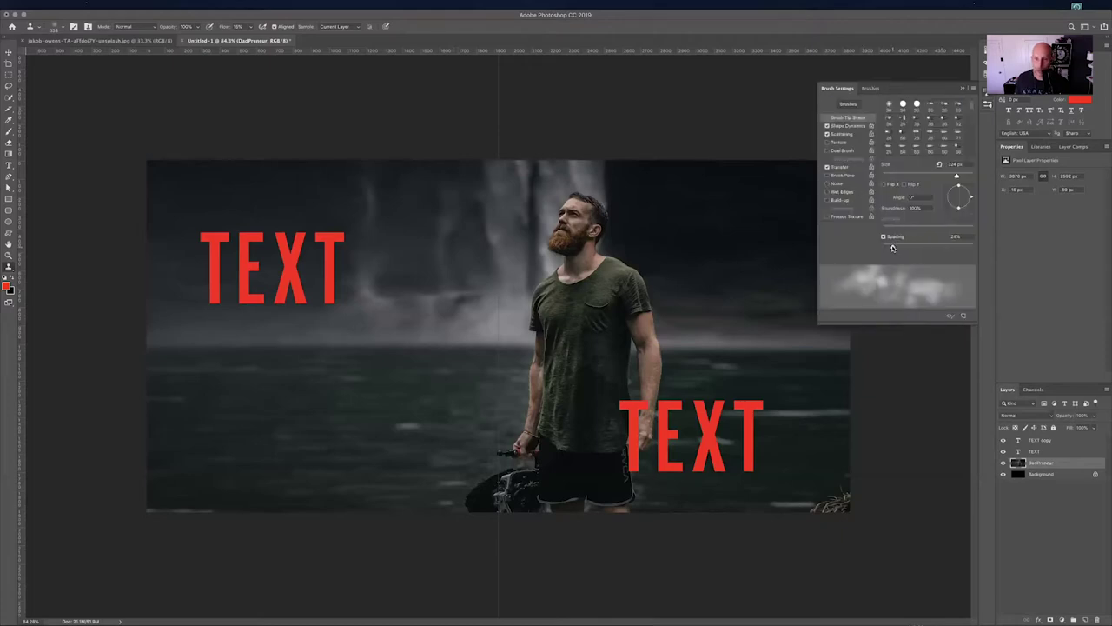
- Review the brush option pages, then set Brush Tip Shape spacing to 43% and hardness to 10%
{"action": "left_click", "coordinate": [848, 126]}
{"action": "left_click", "coordinate": [841, 134]}
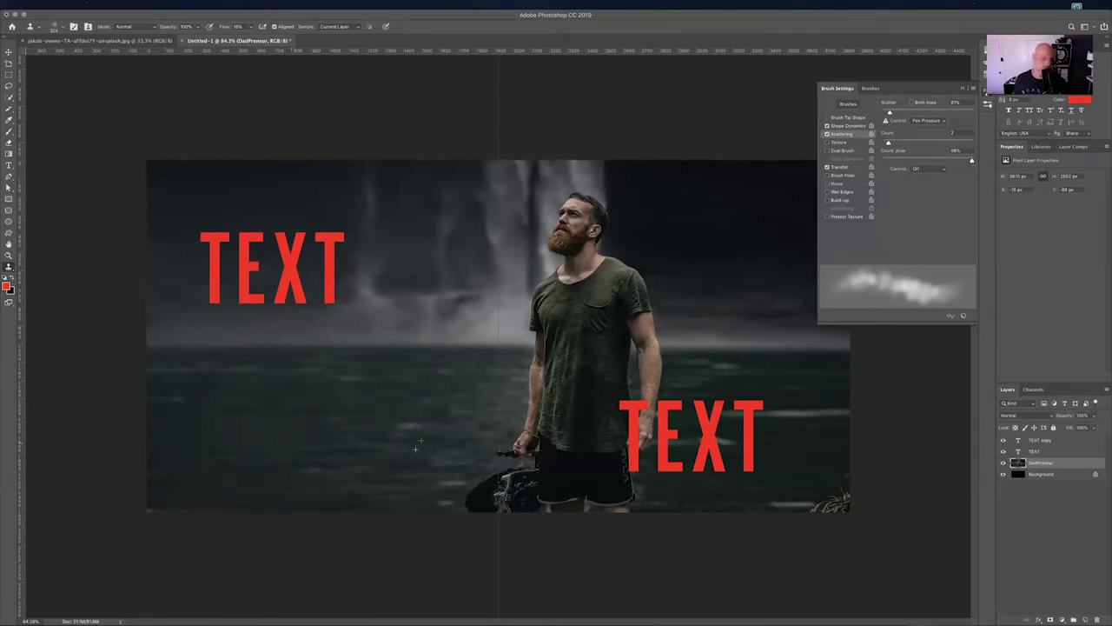
{"action": "left_click", "coordinate": [869, 88]}
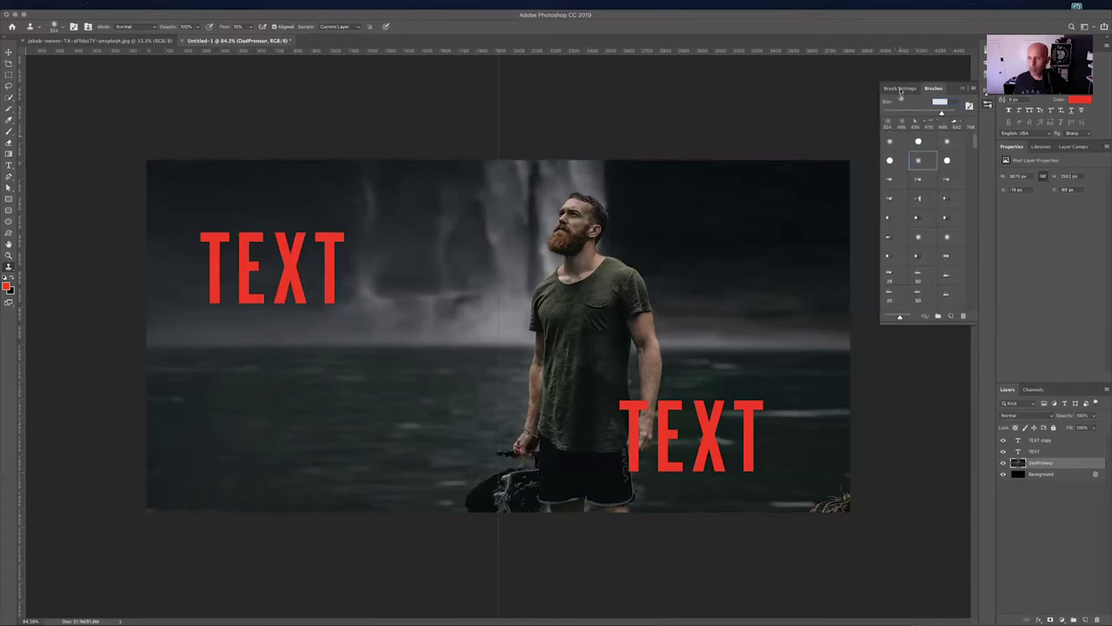
{"action": "left_click", "coordinate": [899, 89]}
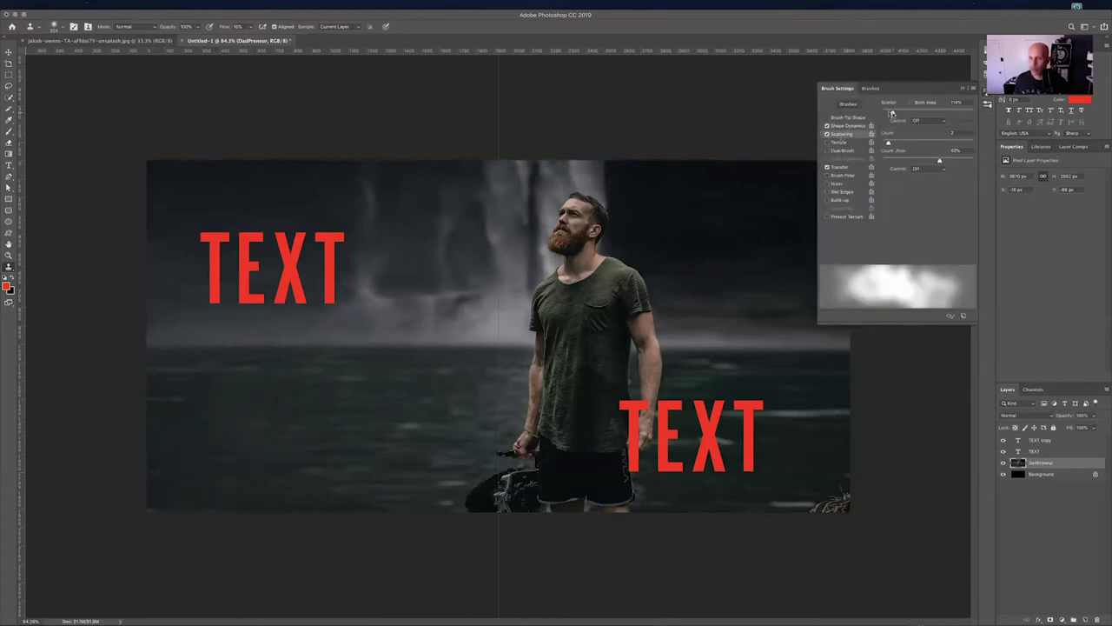
{"action": "left_click", "coordinate": [842, 150]}
{"action": "left_click", "coordinate": [839, 167]}
{"action": "left_click", "coordinate": [848, 117]}
{"action": "left_click_drag", "start_coordinate": [895, 248], "coordinate": [891, 229]}
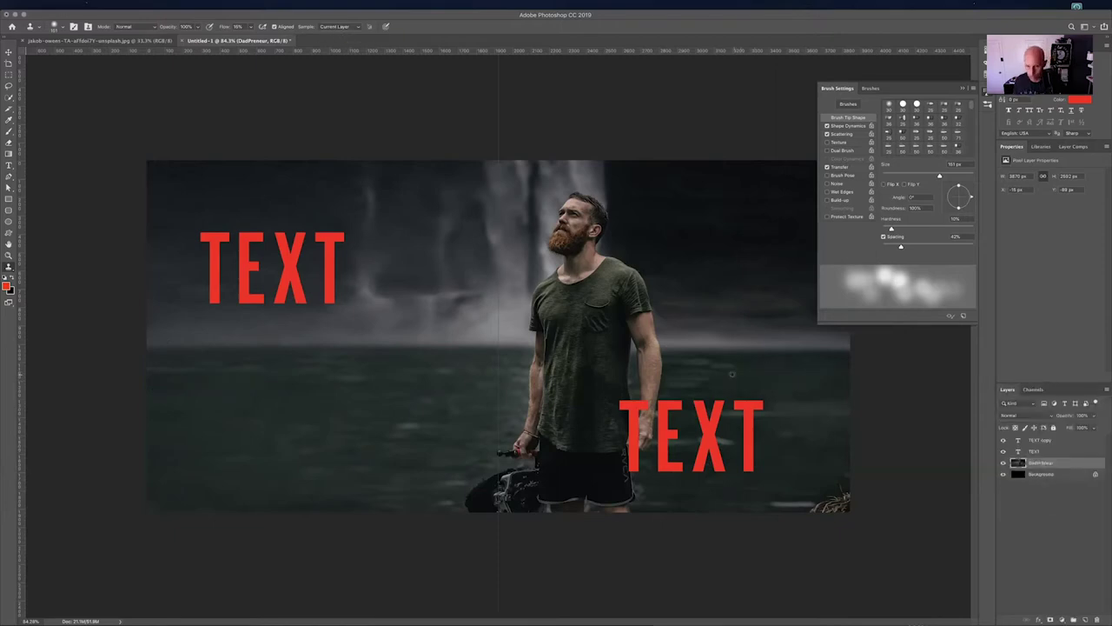
- Inspect the Dude Alpha channel mask, then go back to the composite channels
{"action": "left_click", "coordinate": [1033, 389]}
{"action": "left_click", "coordinate": [1042, 448]}
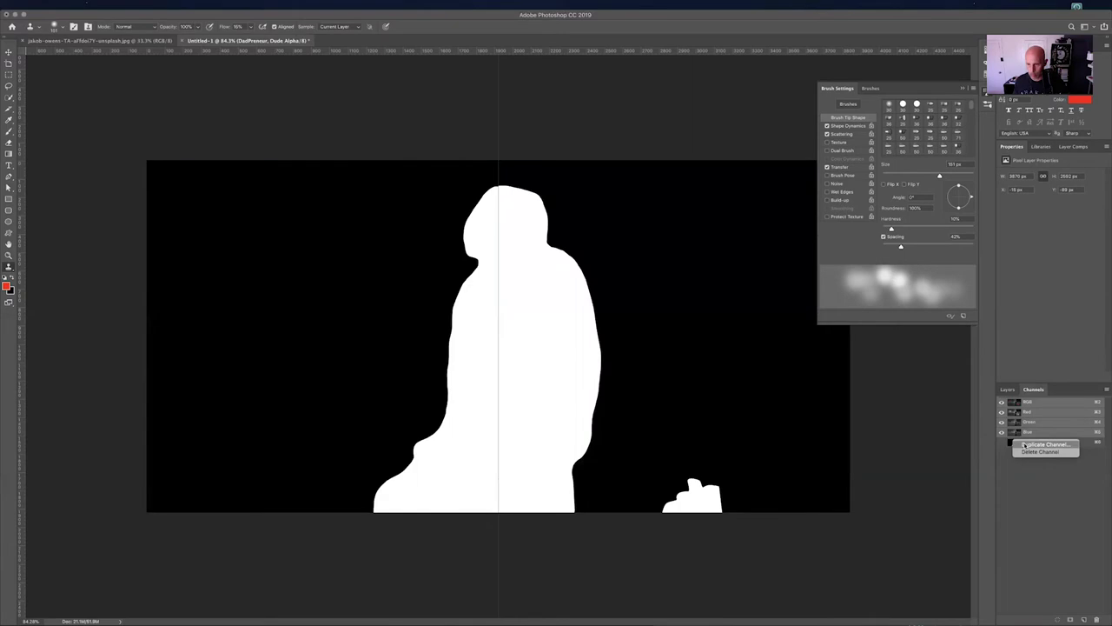
{"action": "left_click", "coordinate": [1007, 389]}
{"action": "left_click", "coordinate": [1033, 390]}
{"action": "left_click", "coordinate": [1003, 440]}
- Hide both TEXT layers and clone over the bright streak at the bottom right
{"action": "left_click", "coordinate": [1003, 484]}
{"action": "left_click", "coordinate": [1007, 389]}
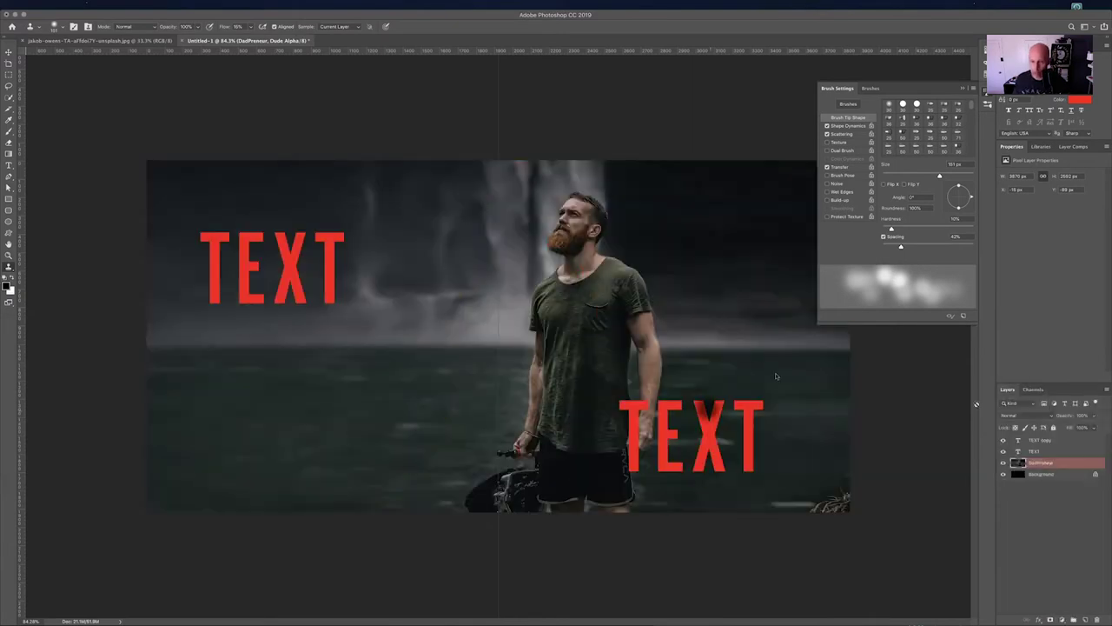
{"action": "left_click", "coordinate": [1003, 440]}
{"action": "left_click", "coordinate": [1004, 451]}
{"action": "key", "text": "ctrl+2"}
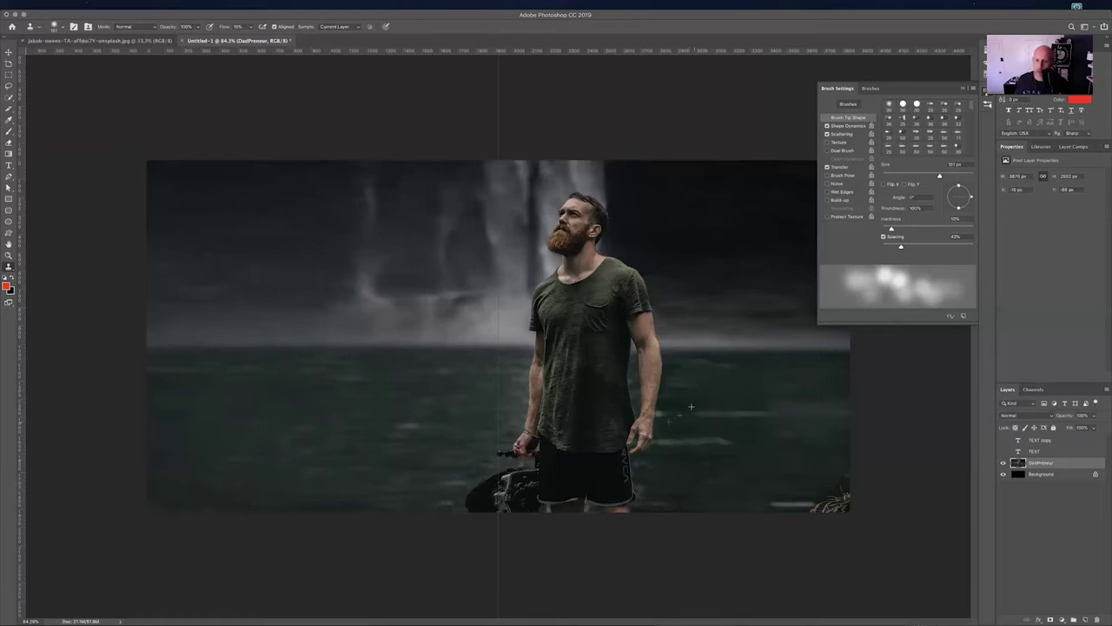
{"action": "left_click", "coordinate": [777, 502]}
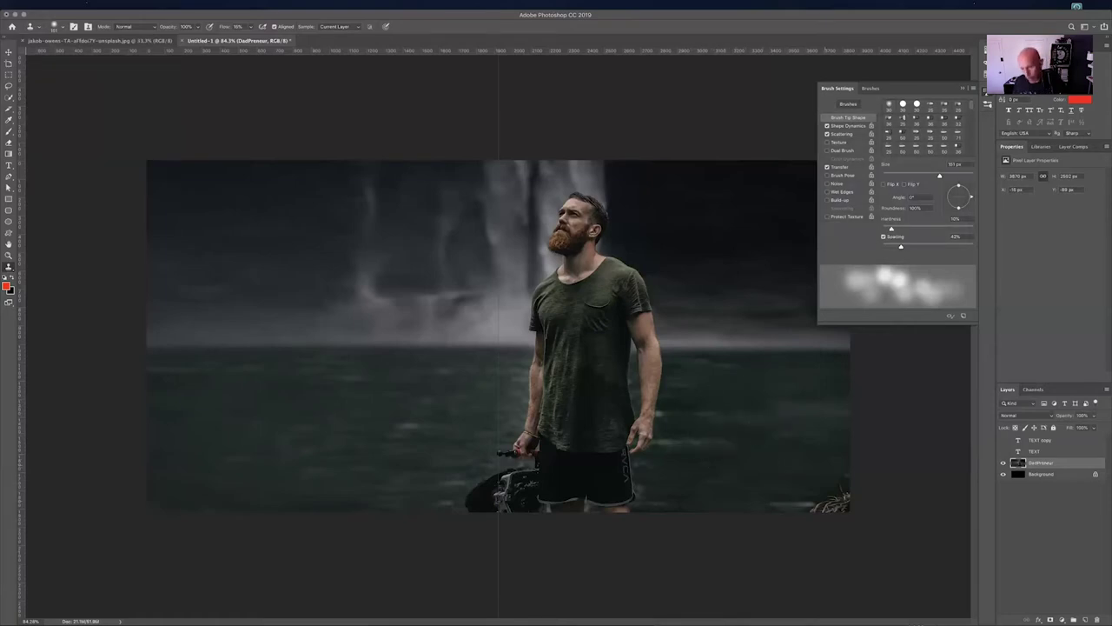
- On a new layer, fill a left-edge strip with a black-to-transparent gradient
{"action": "key", "text": "m"}
{"action": "left_click_drag", "start_coordinate": [147, 160], "coordinate": [383, 511]}
{"action": "key", "text": "super+shift+alt+n"}
{"action": "key", "text": "g"}
{"action": "left_click", "coordinate": [65, 26]}
{"action": "double_click", "coordinate": [36, 43]}
{"action": "key", "text": "x"}
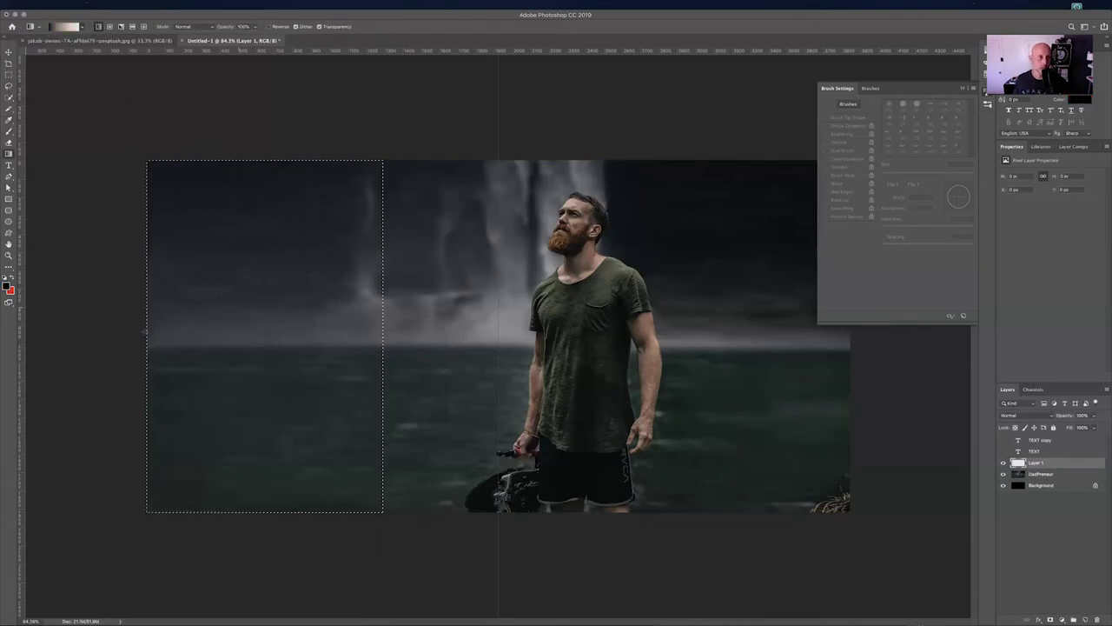
{"action": "left_click_drag", "start_coordinate": [146, 326], "coordinate": [339, 326]}
{"action": "key", "text": "ctrl+d"}
- Blend the gradient layer in Overlay at 80% opacity and Alt-drag a copy to the right edge
{"action": "left_click", "coordinate": [1025, 415]}
{"action": "left_click", "coordinate": [1025, 520]}
{"action": "left_click", "coordinate": [1082, 414]}
{"action": "type", "text": "80"}
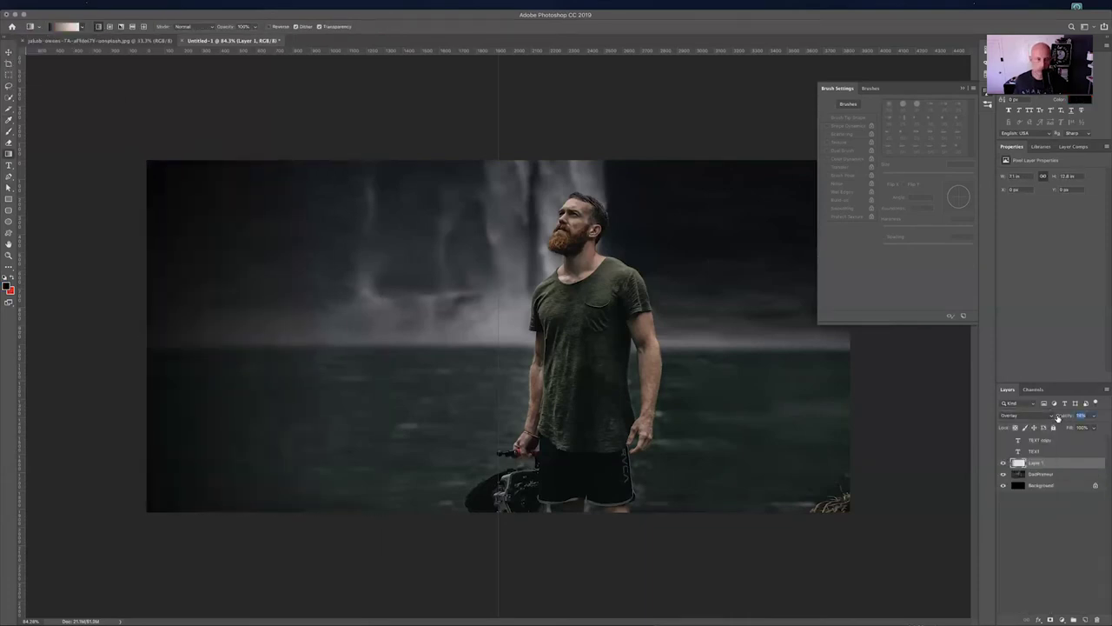
{"action": "key", "text": "Return"}
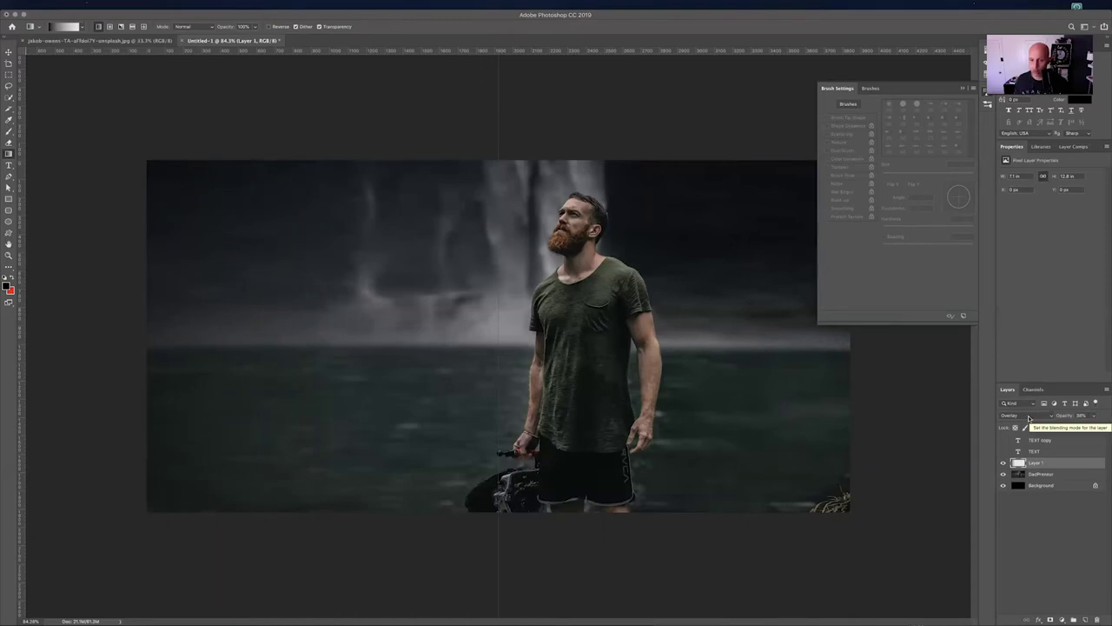
{"action": "key", "text": "v"}
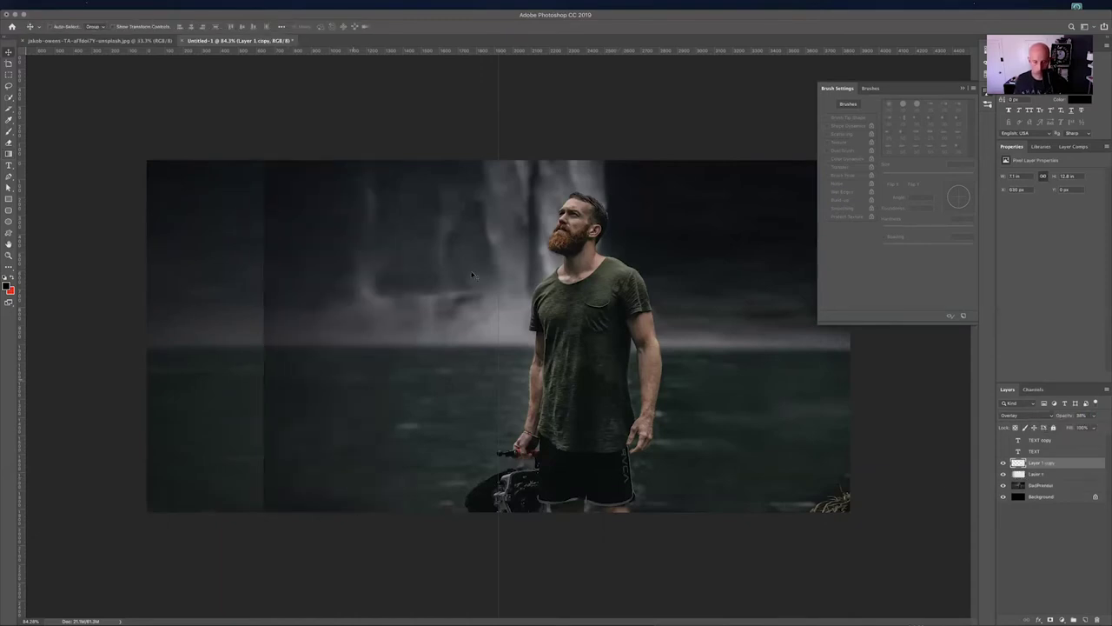
{"action": "left_click_drag", "start_coordinate": [369, 393], "coordinate": [808, 388]}
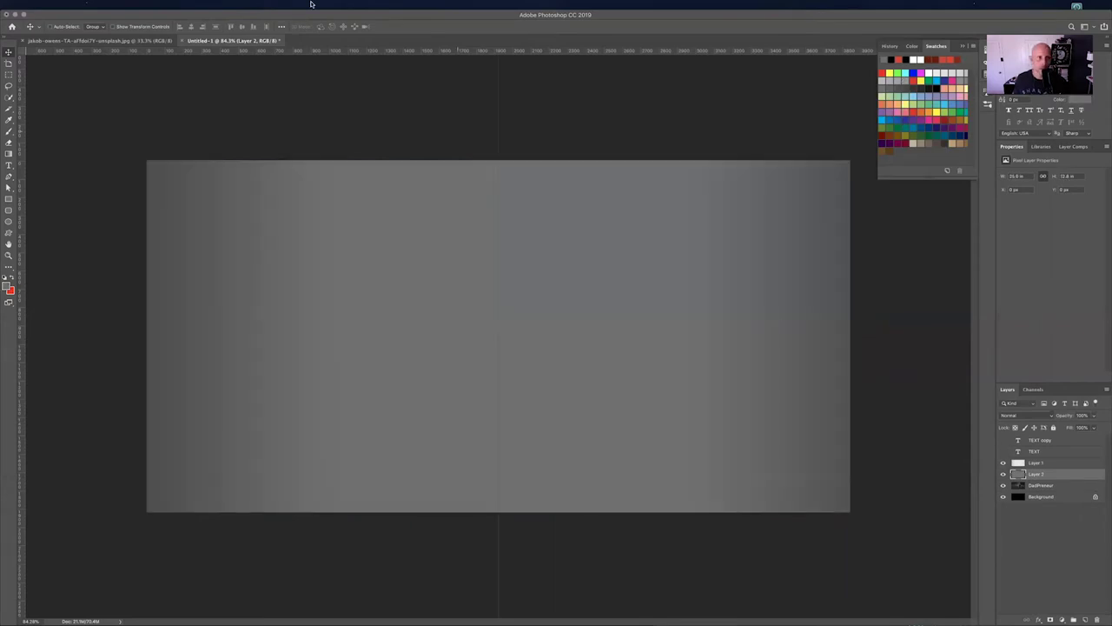
- Preview the Filter > Render > Lens Flare filter and dismiss it
{"action": "left_click", "coordinate": [212, 5]}
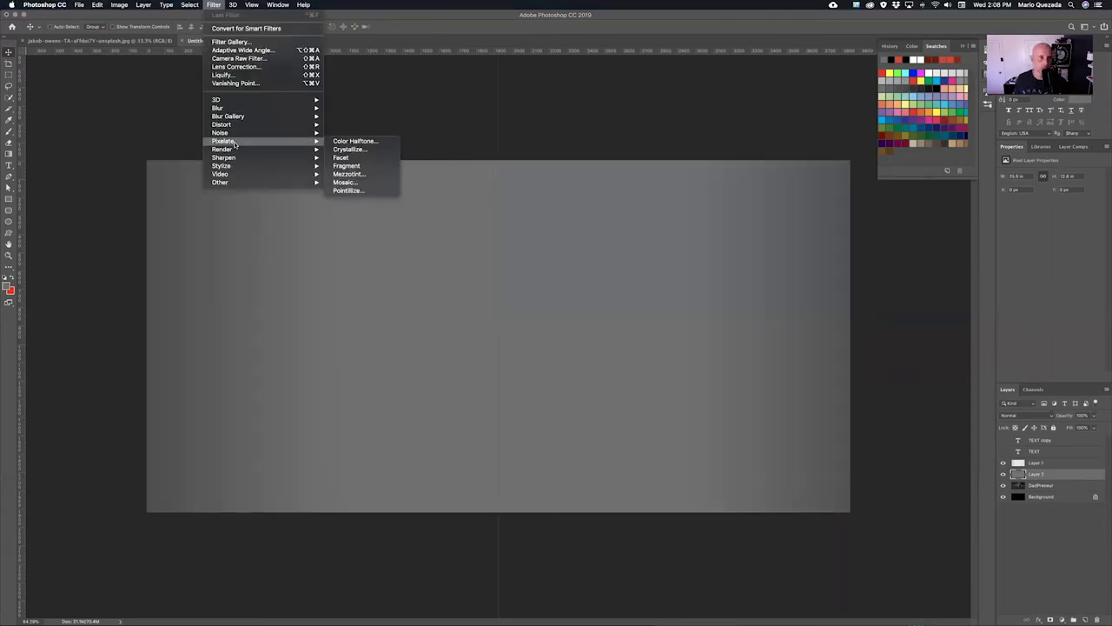
{"action": "left_click", "coordinate": [348, 185]}
{"action": "left_click", "coordinate": [120, 19]}
- Stretch the grey texture Layer 2 across the canvas and blend it in Overlay
{"action": "key", "text": "ctrl+t"}
{"action": "left_click_drag", "start_coordinate": [850, 336], "coordinate": [995, 328]}
{"action": "key", "text": "Return"}
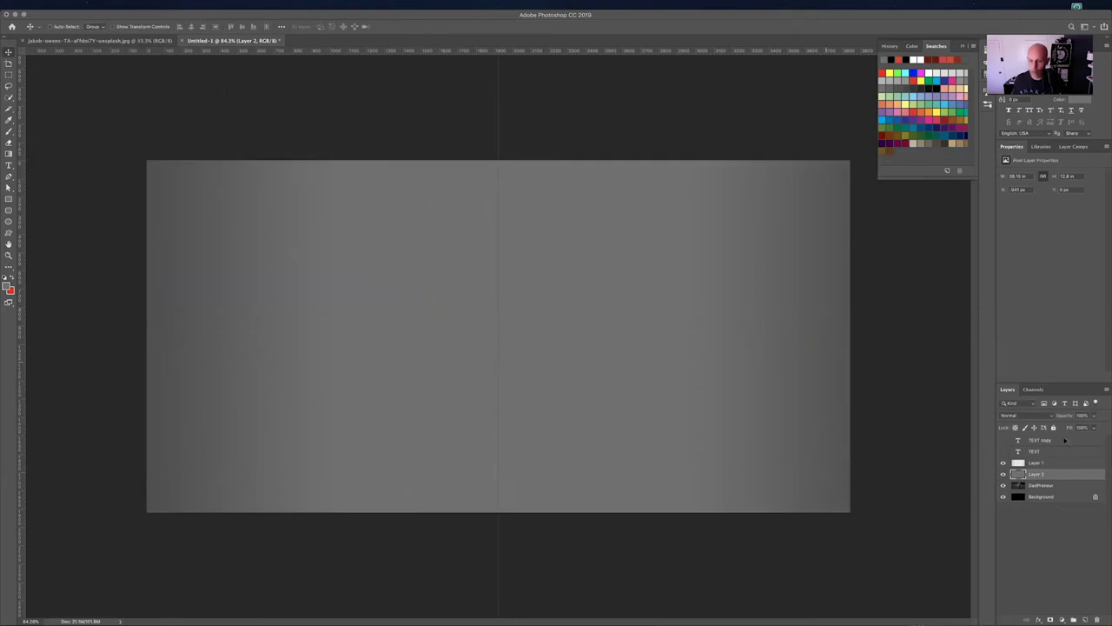
{"action": "key", "text": "shift+alt+o"}
{"action": "left_click", "coordinate": [8, 130]}
{"action": "key", "text": "F5"}
- Pick the first soft round brush and select the edge-darkening gradient layer
{"action": "scroll", "coordinate": [909, 198], "scroll_direction": "up", "scroll_amount": 10}
{"action": "left_click", "coordinate": [889, 141]}
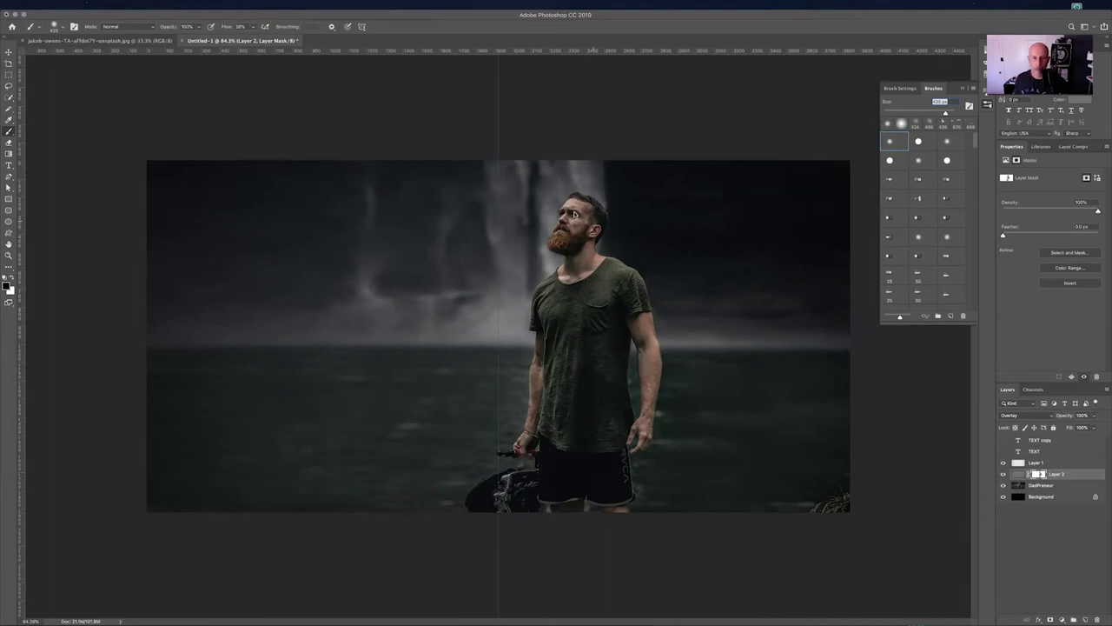
{"action": "left_click", "coordinate": [1034, 462]}
- Toggle the edge-darkening layer's visibility to compare the photo with and without it
{"action": "left_click", "coordinate": [1003, 476]}
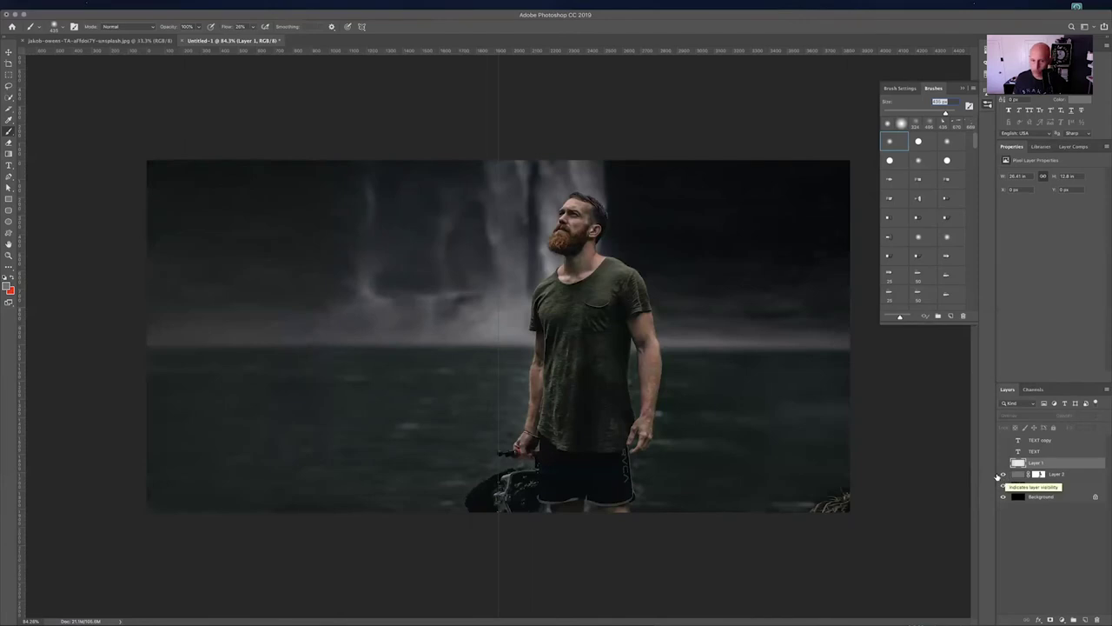
{"action": "left_click", "coordinate": [1003, 463]}
{"action": "left_click", "coordinate": [1003, 463]}
{"action": "left_click", "coordinate": [1002, 463]}
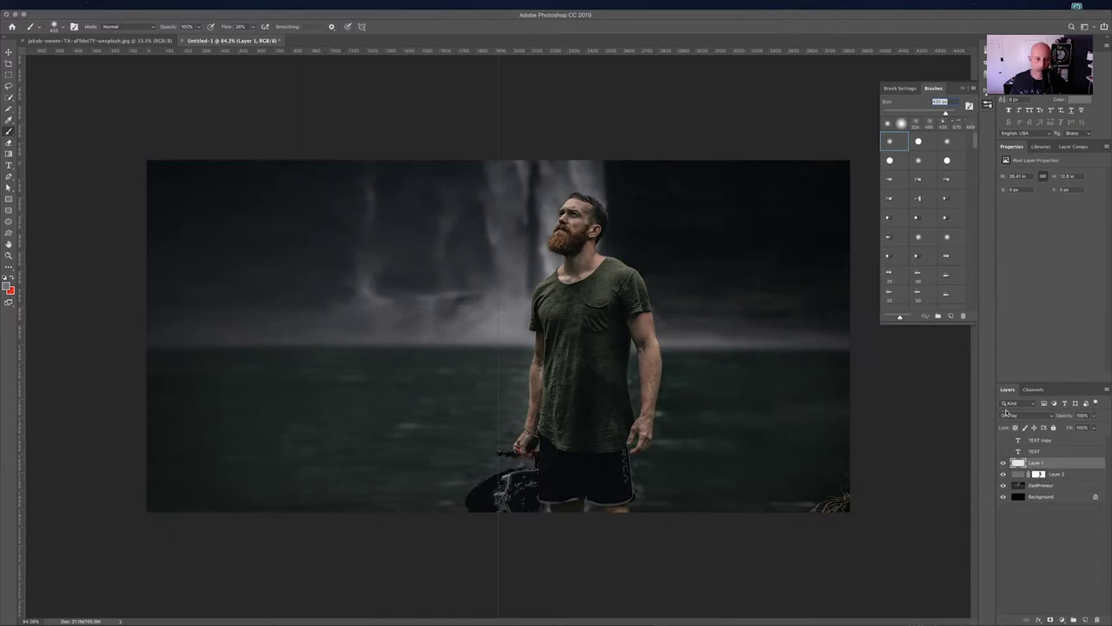
{"action": "left_click", "coordinate": [1004, 463]}
{"action": "left_click", "coordinate": [1003, 463]}
{"action": "left_click", "coordinate": [1003, 463]}
- Toggle the texture layer's visibility repeatedly to compare the mist
{"action": "left_click", "coordinate": [1002, 475]}
{"action": "left_click", "coordinate": [1003, 476]}
{"action": "left_click", "coordinate": [1002, 475]}
{"action": "left_click", "coordinate": [1003, 475]}
{"action": "left_click", "coordinate": [1002, 476]}
{"action": "left_click", "coordinate": [1002, 475]}
{"action": "left_click", "coordinate": [1003, 475]}
{"action": "left_click", "coordinate": [1002, 475]}
{"action": "left_click", "coordinate": [1003, 476]}
{"action": "left_click", "coordinate": [1003, 475]}
{"action": "key", "text": "z"}
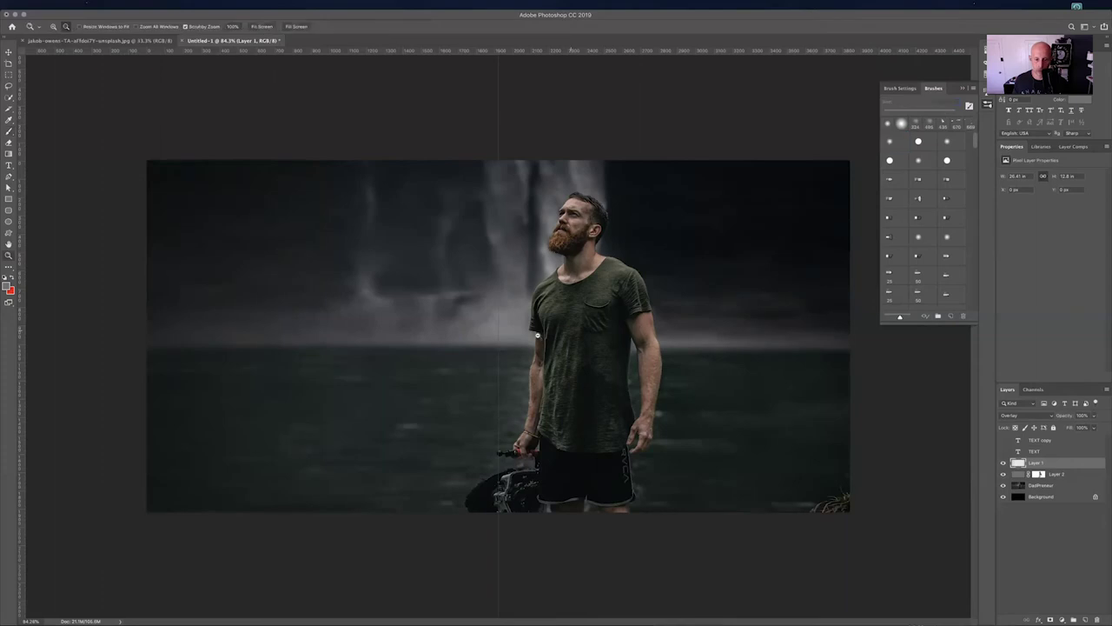
{"action": "scroll", "coordinate": [535, 323], "scroll_direction": "up", "scroll_amount": 5}
{"action": "scroll", "coordinate": [535, 322], "scroll_direction": "down", "scroll_amount": 6}
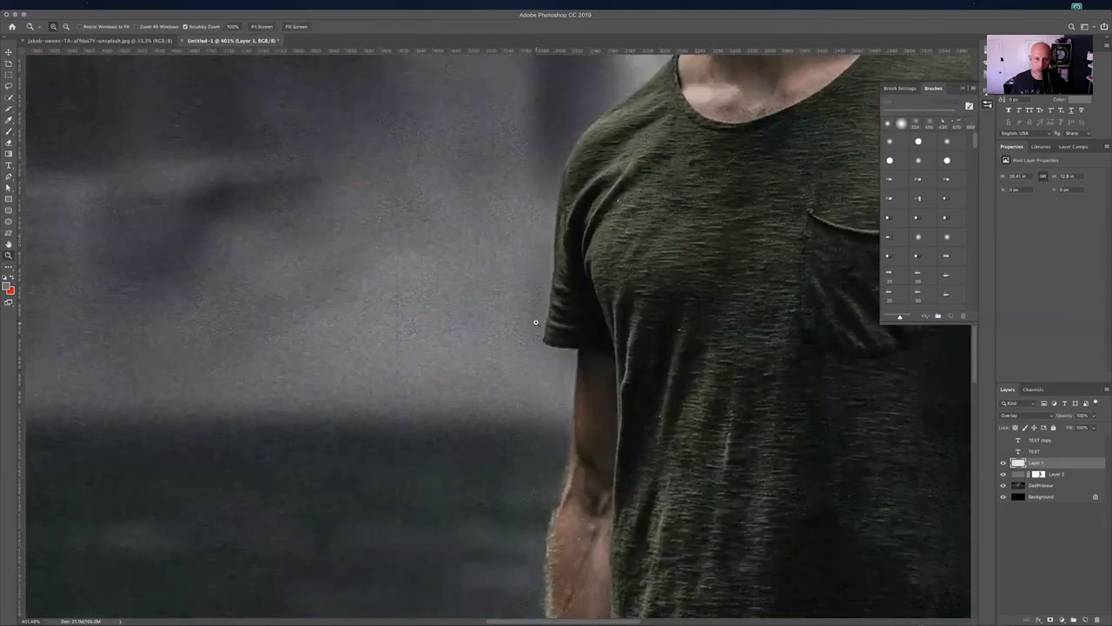
{"action": "scroll", "coordinate": [535, 322], "scroll_direction": "up", "scroll_amount": 3}
{"action": "scroll", "coordinate": [591, 334], "scroll_direction": "down", "scroll_amount": 3}
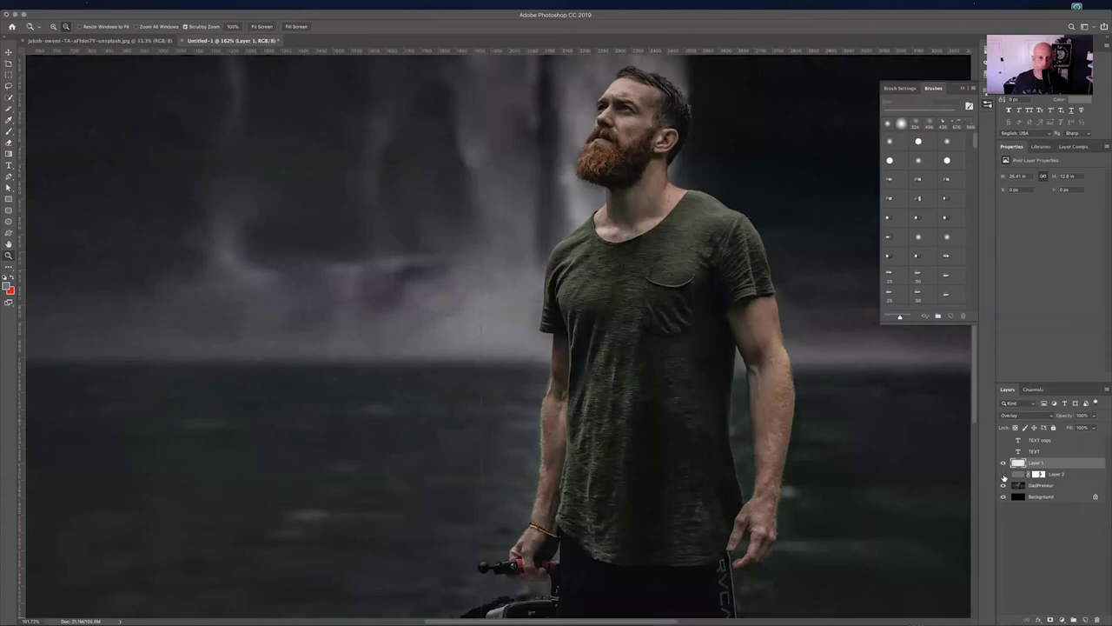
{"action": "left_click", "coordinate": [1003, 475]}
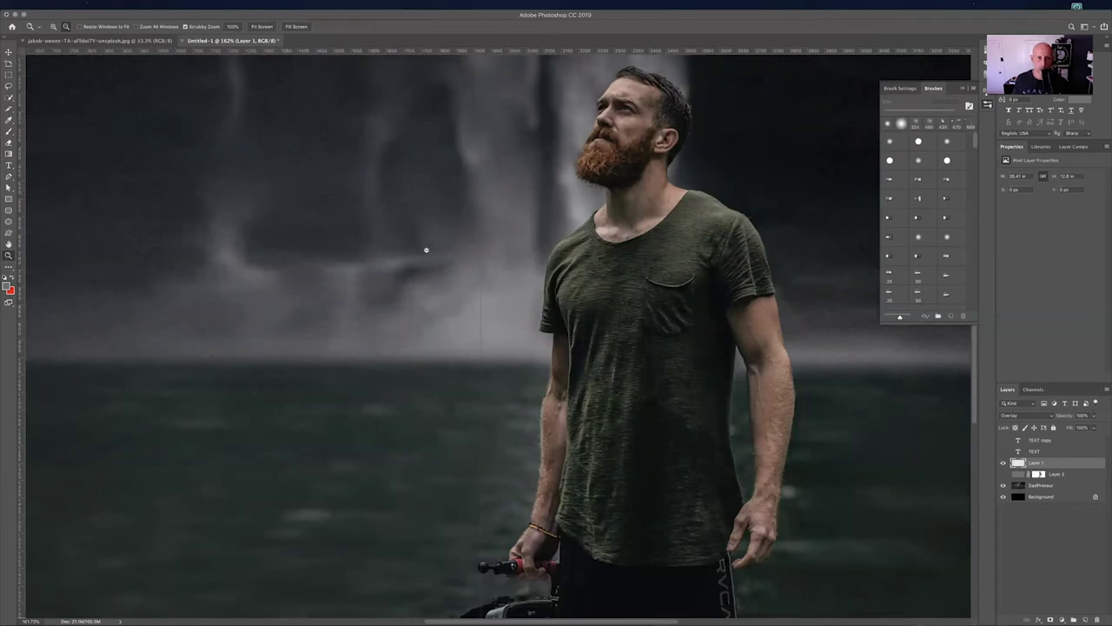
{"action": "scroll", "coordinate": [426, 250], "scroll_direction": "left", "scroll_amount": 10}
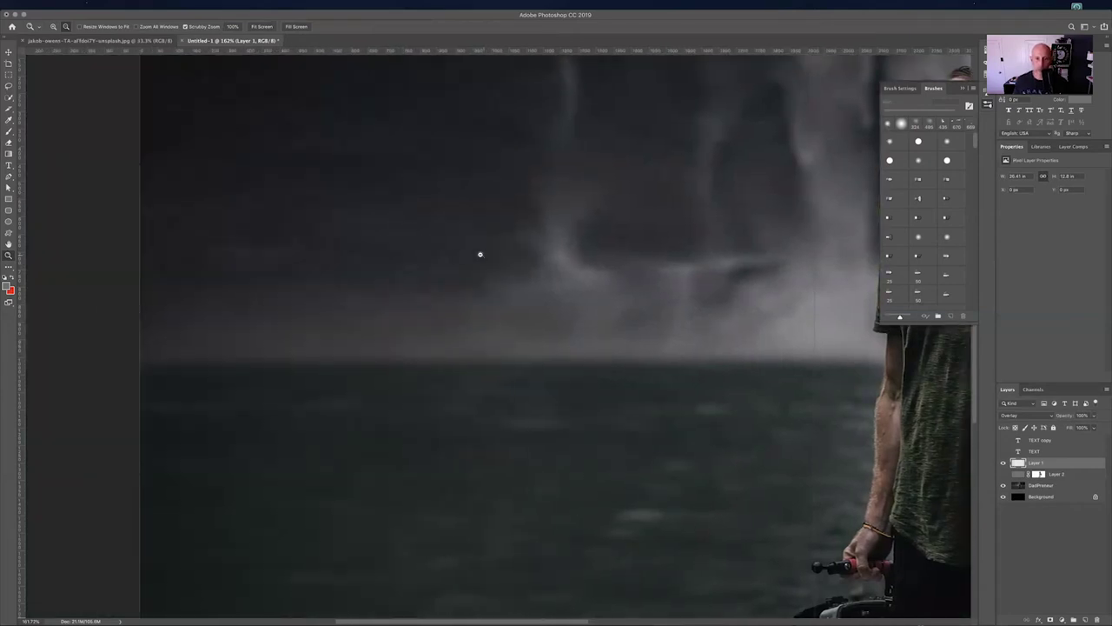
{"action": "scroll", "coordinate": [486, 256], "scroll_direction": "right", "scroll_amount": 6}
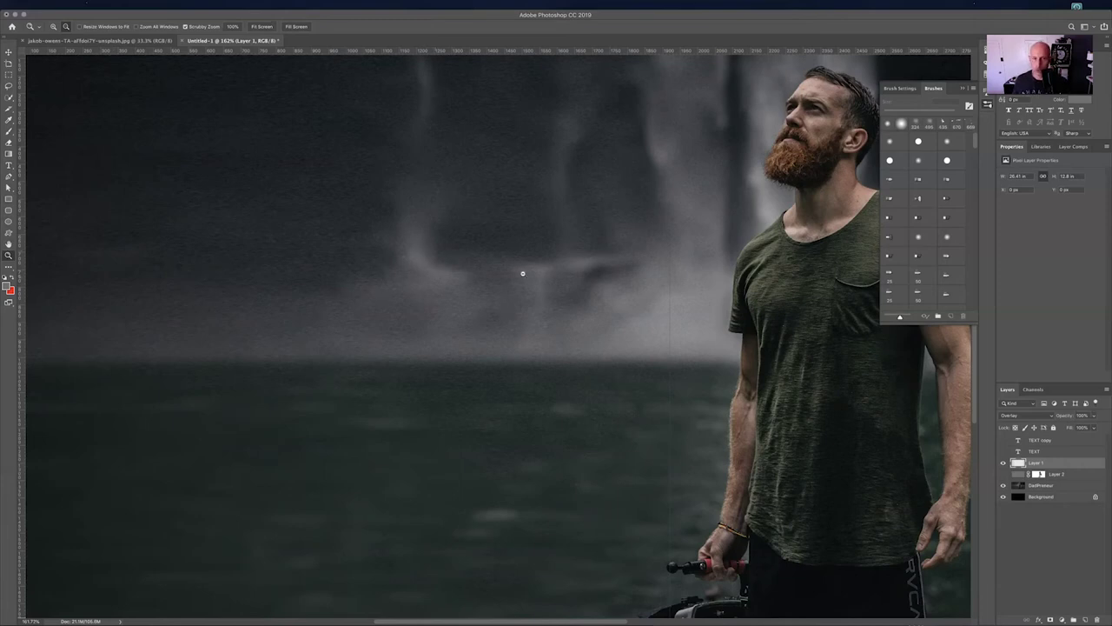
{"action": "left_click", "coordinate": [1003, 474]}
{"action": "left_click", "coordinate": [1002, 474]}
{"action": "left_click", "coordinate": [1003, 474]}
{"action": "left_click", "coordinate": [1003, 474]}
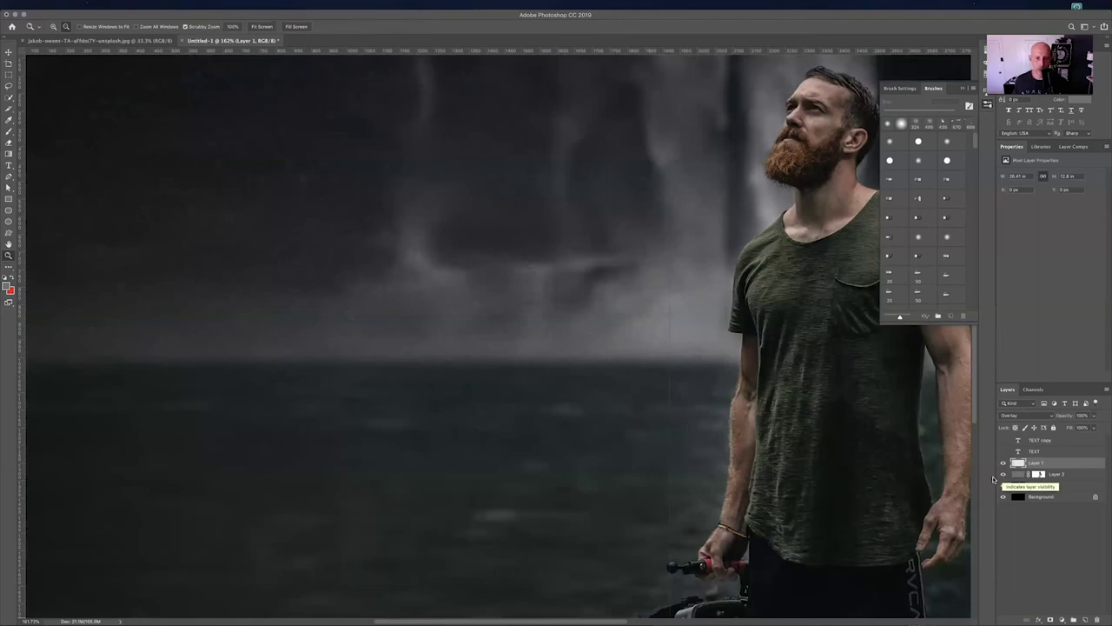
{"action": "left_click_drag", "start_coordinate": [692, 409], "coordinate": [687, 409]}
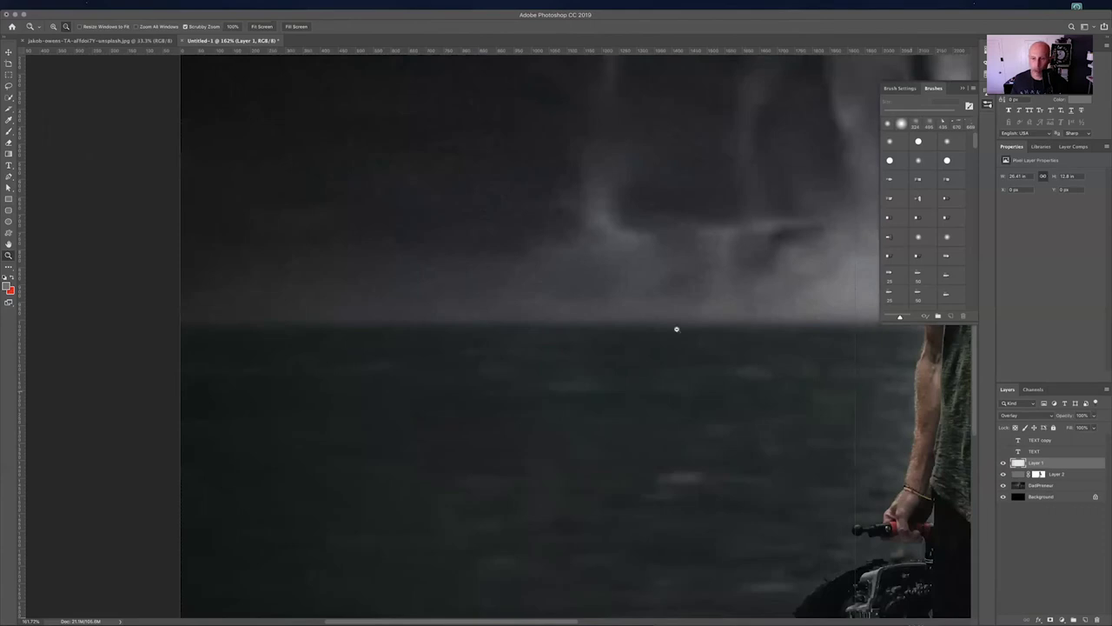
{"action": "key", "text": "ctrl+0"}
{"action": "left_click_drag", "start_coordinate": [633, 318], "coordinate": [634, 329]}
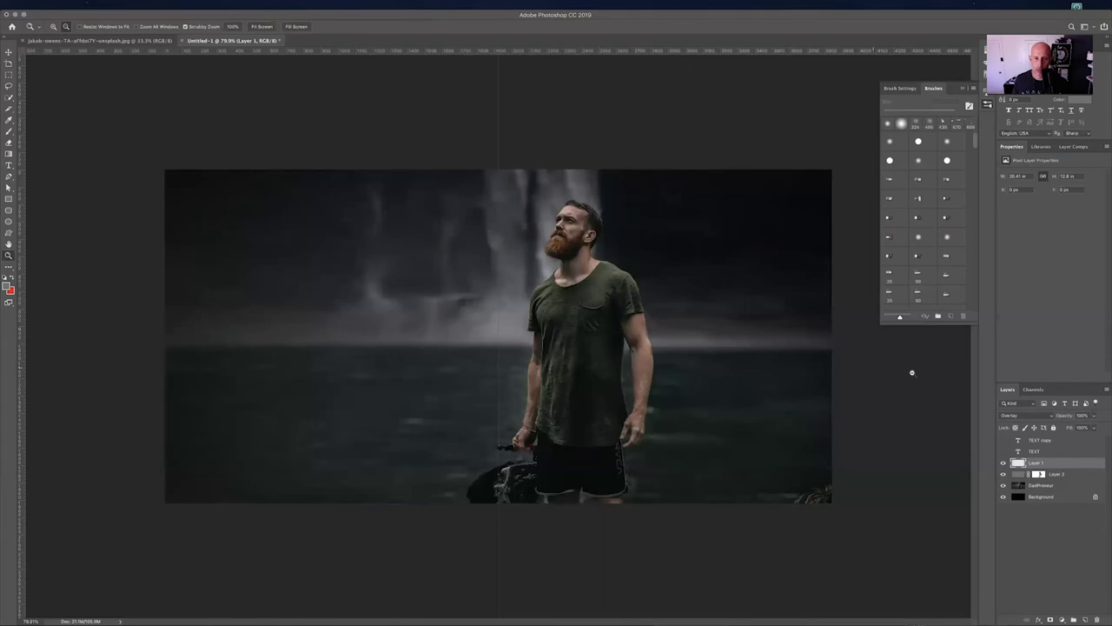
- Make the texture Layer 2 active and open a Levels adjustment on it with Cmd+L
{"action": "left_click", "coordinate": [1003, 473]}
{"action": "left_click", "coordinate": [1003, 474]}
{"action": "left_click", "coordinate": [1019, 474]}
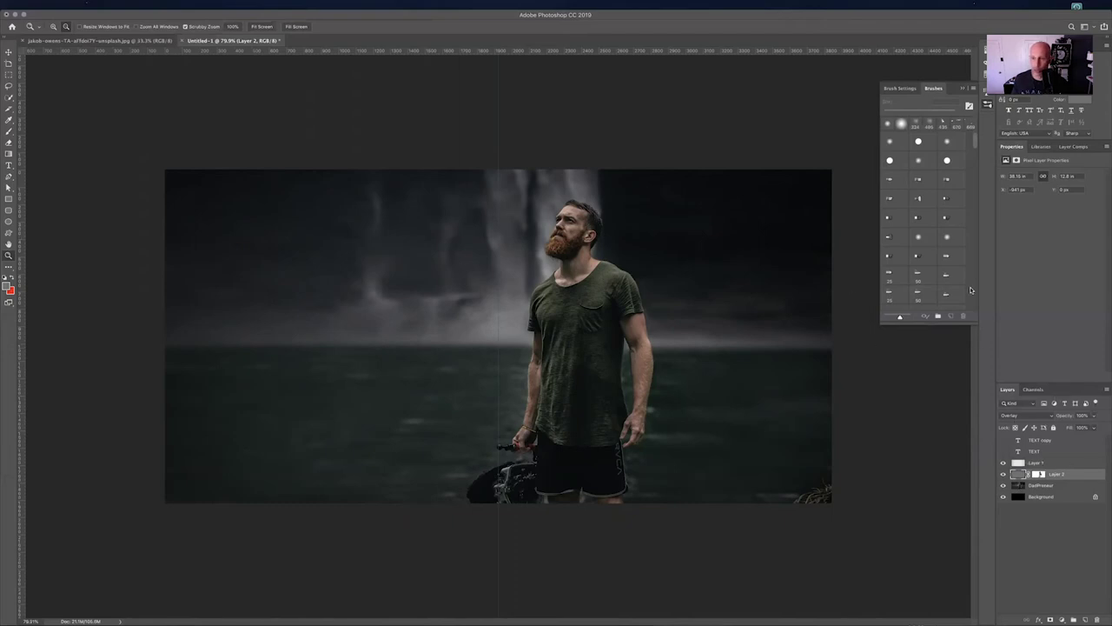
{"action": "left_click", "coordinate": [900, 88]}
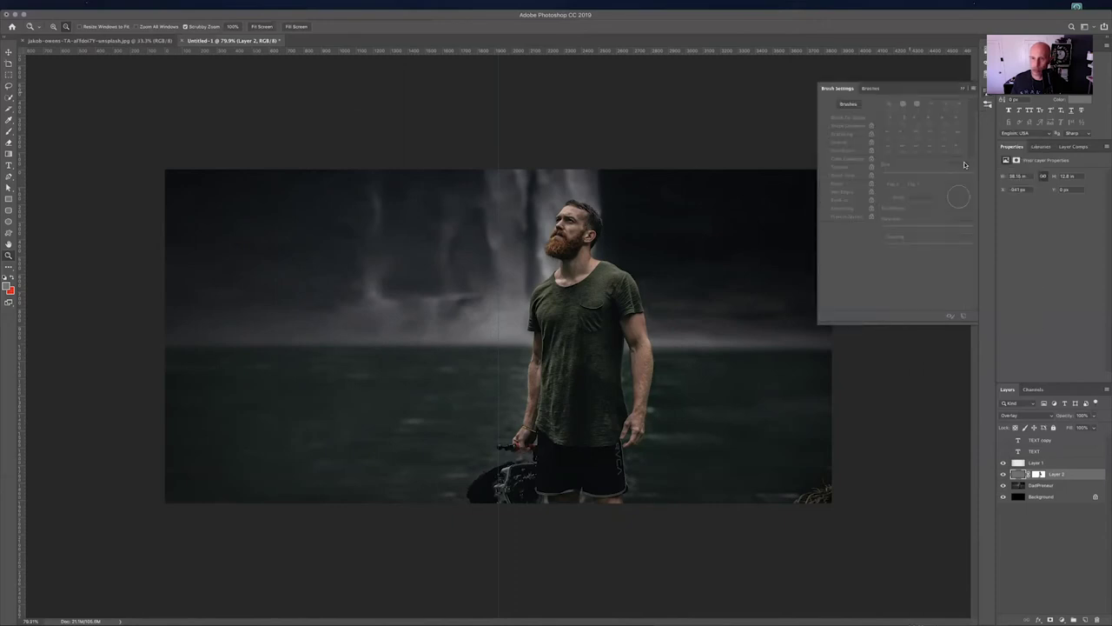
{"action": "left_click", "coordinate": [869, 88]}
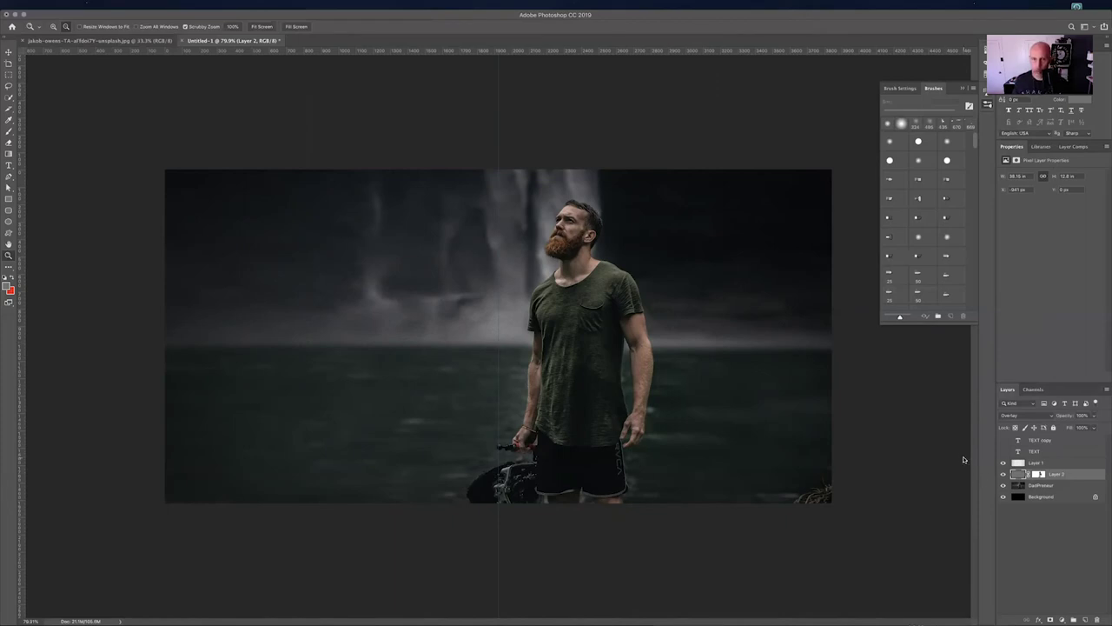
{"action": "key", "text": "super+l"}
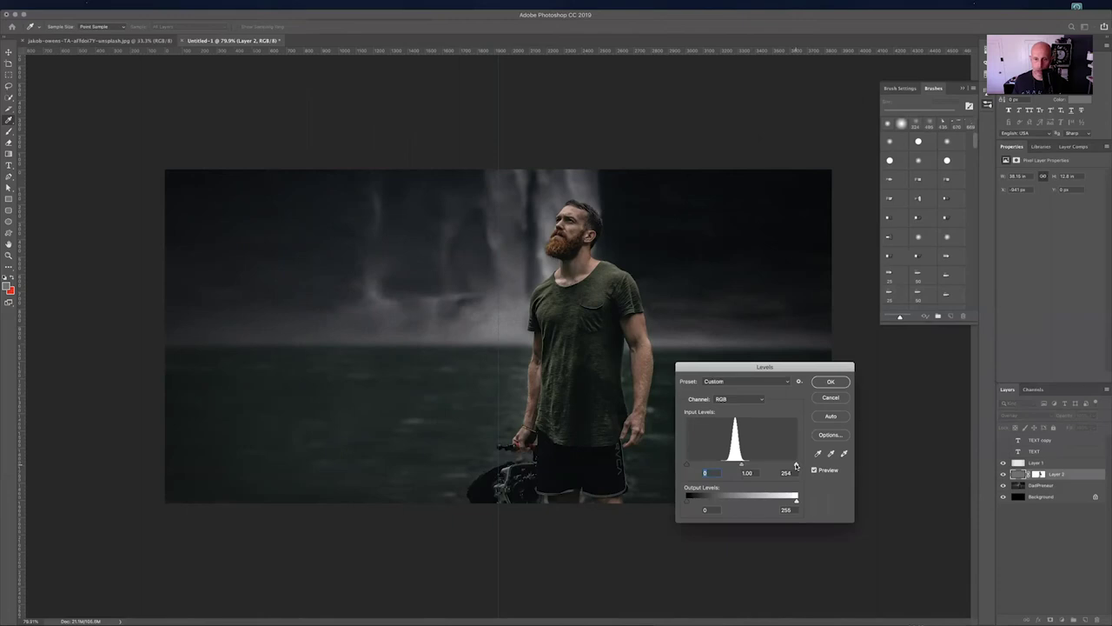
- Drag the Levels white input slider left, apply it, and toggle Layer 2 to compare before and after
{"action": "mouse_move", "coordinate": [794, 467]}
{"action": "left_mouse_down"}
{"action": "mouse_move", "coordinate": [747, 467]}
{"action": "mouse_move", "coordinate": [784, 466]}
{"action": "left_mouse_up"}
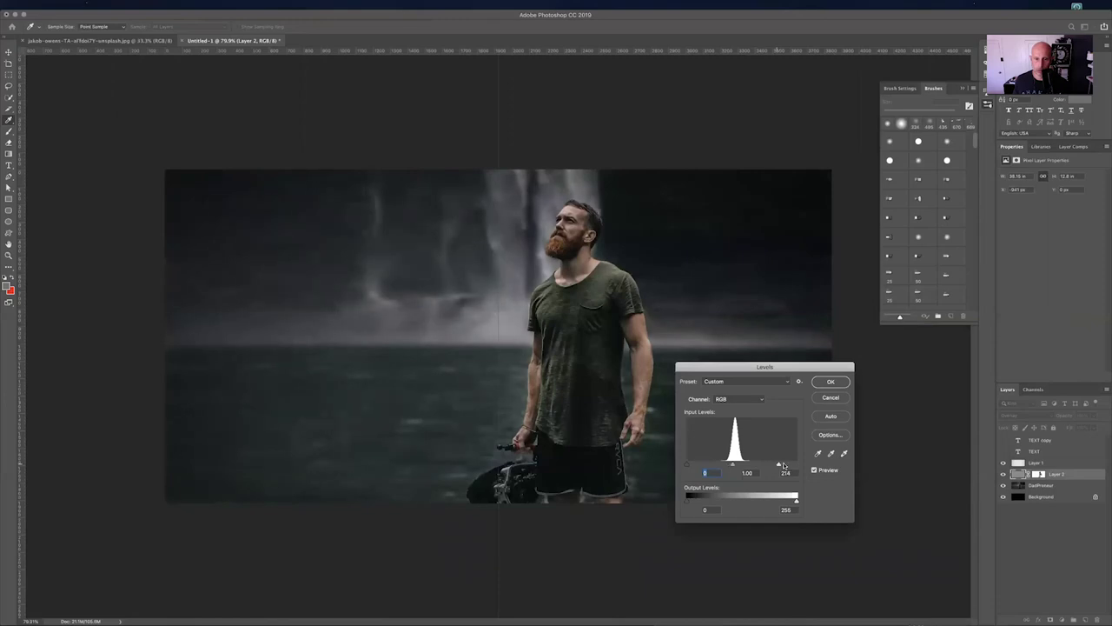
{"action": "left_click", "coordinate": [830, 383]}
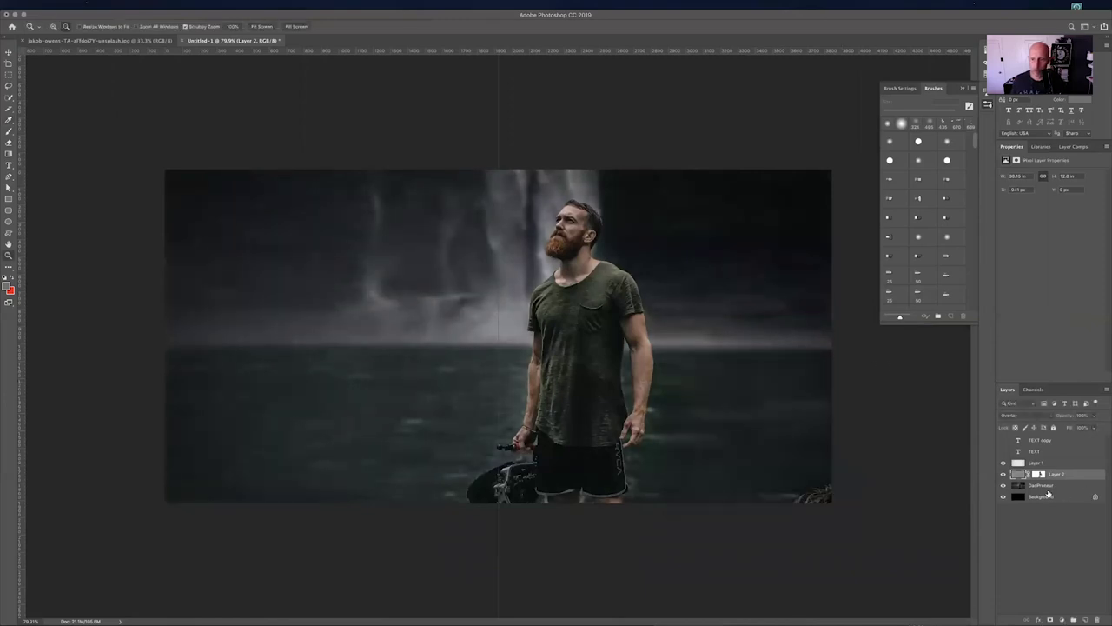
{"action": "left_click", "coordinate": [1004, 474]}
{"action": "left_click", "coordinate": [1004, 473]}
{"action": "left_click", "coordinate": [1004, 474]}
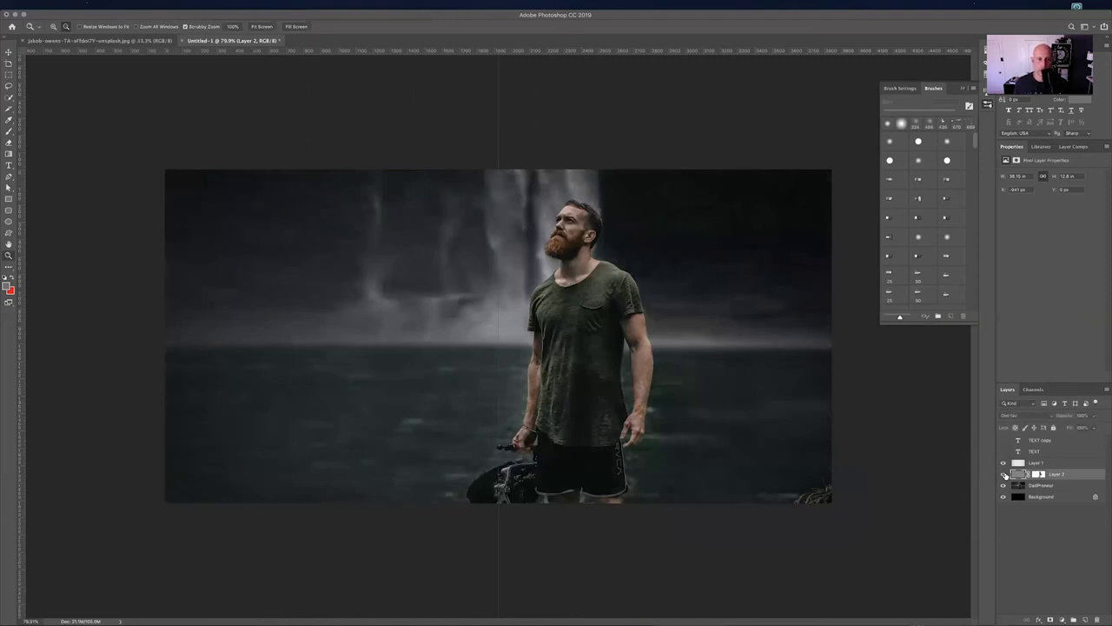
{"action": "left_click", "coordinate": [1004, 474]}
{"action": "left_click", "coordinate": [1004, 473]}
{"action": "left_click", "coordinate": [1005, 473]}
{"action": "left_click", "coordinate": [1004, 474]}
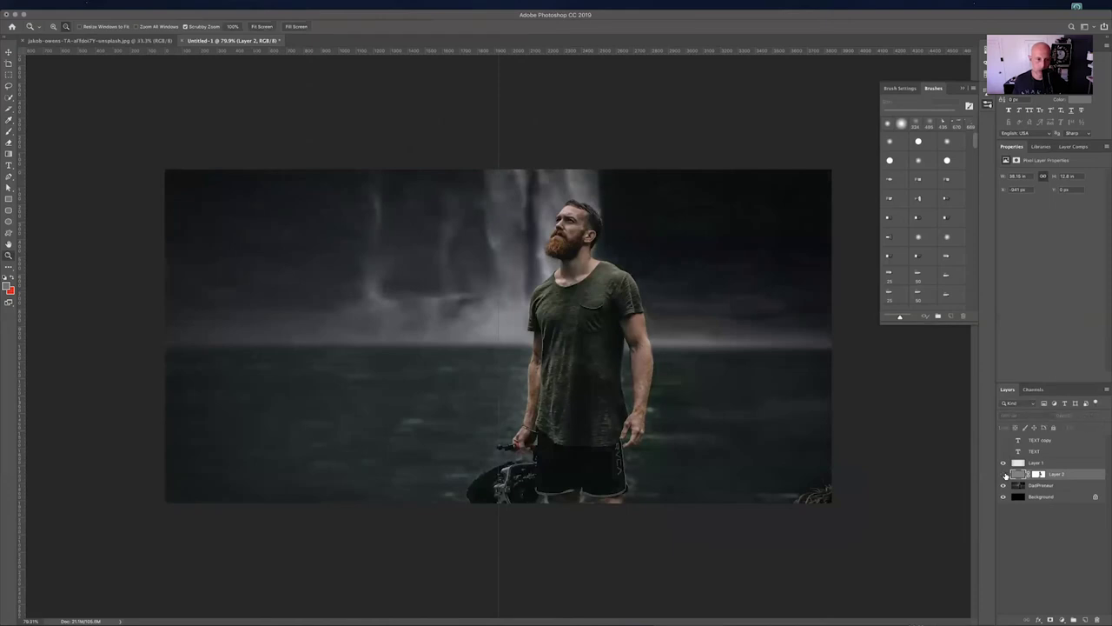
{"action": "left_click", "coordinate": [1005, 473]}
{"action": "left_click", "coordinate": [1004, 474]}
{"action": "left_click", "coordinate": [1005, 474]}
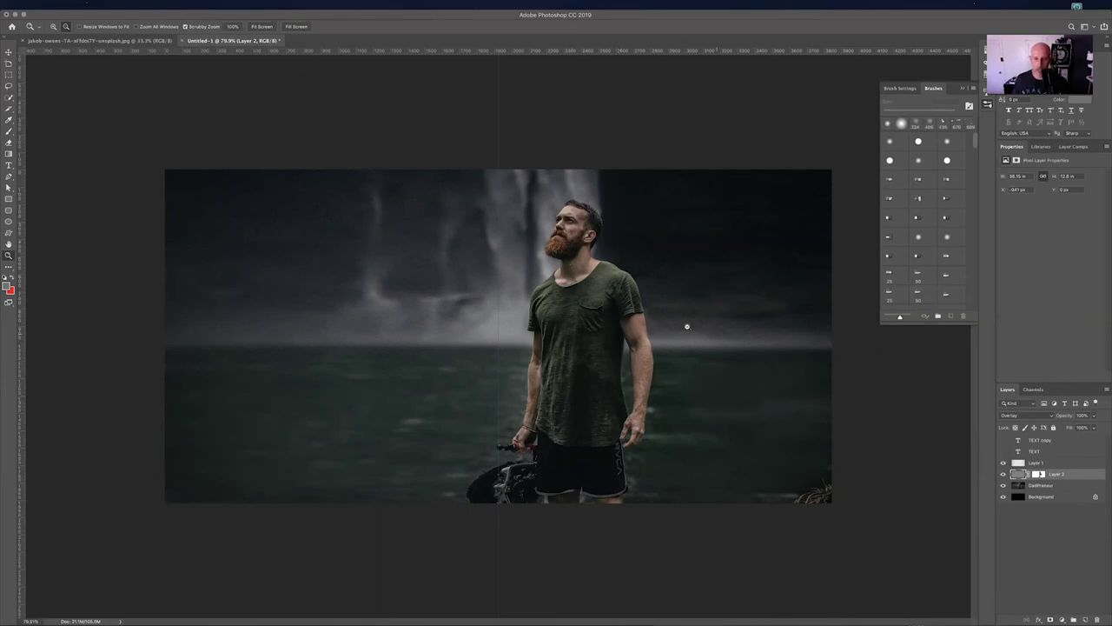
- Disable Layer 2's layer mask, then zoom in on the man's neckline to inspect the texture
{"action": "right_click", "coordinate": [1040, 475]}
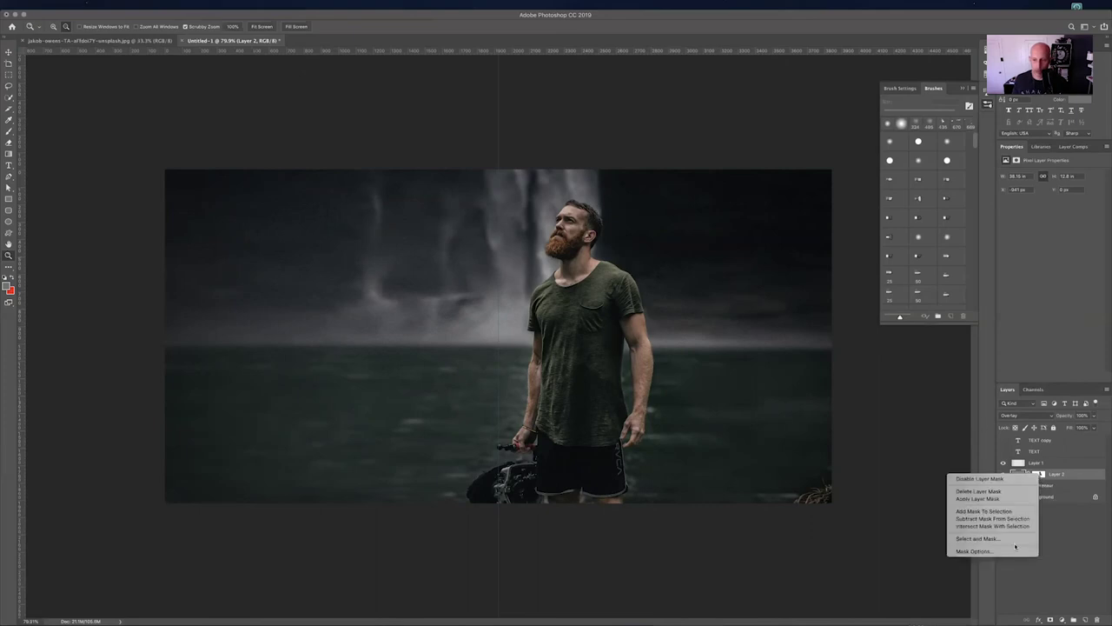
{"action": "left_click", "coordinate": [980, 478]}
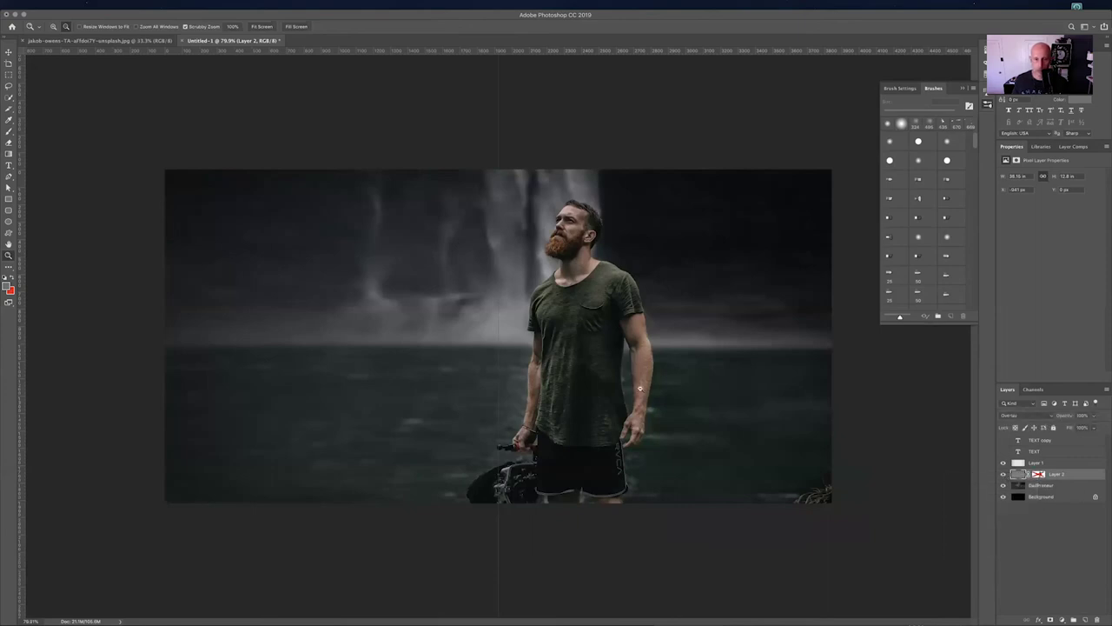
{"action": "left_click", "coordinate": [588, 277]}
{"action": "left_click", "coordinate": [587, 277]}
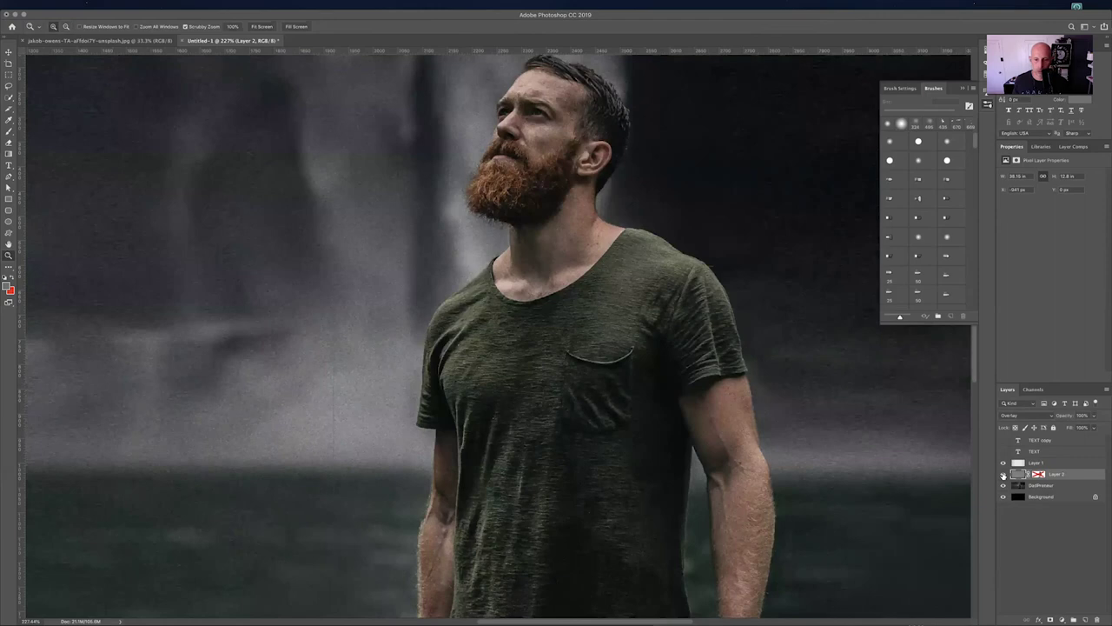
- Zoom back out to the whole portrait and collapse the Brushes panel out of view
{"action": "left_click", "coordinate": [822, 467], "text": "alt"}
{"action": "left_click", "coordinate": [823, 469], "text": "alt"}
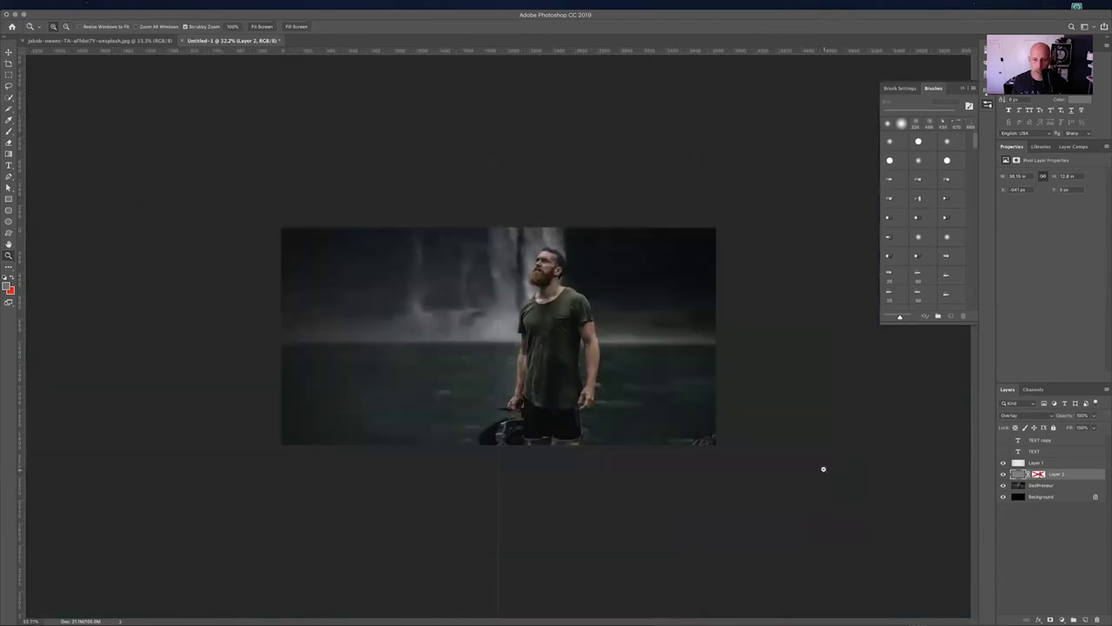
{"action": "left_click", "coordinate": [671, 425]}
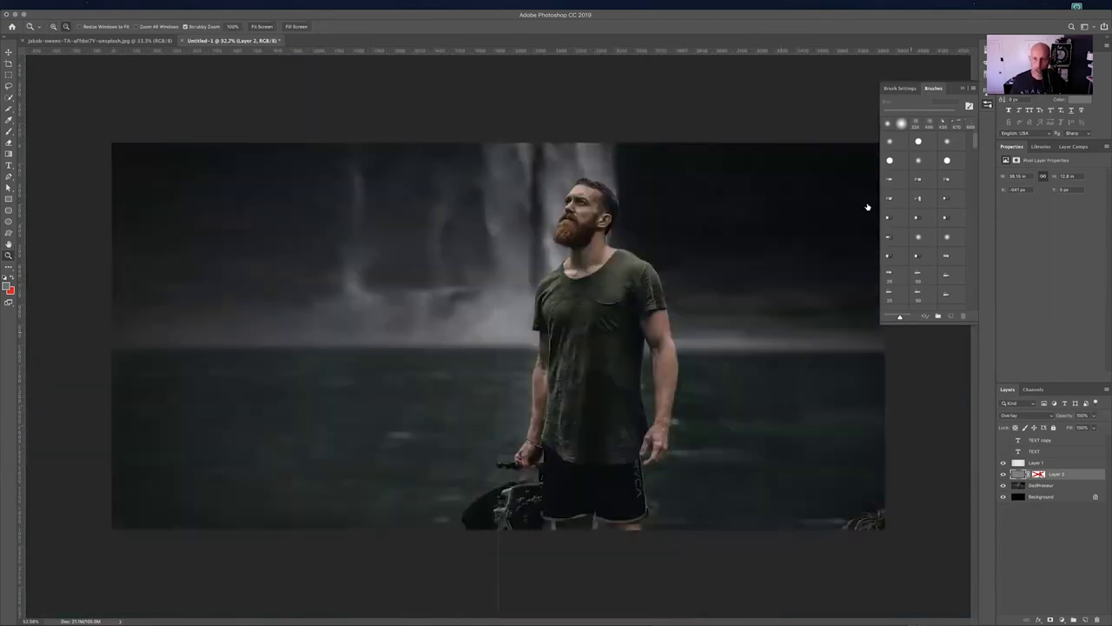
{"action": "left_click", "coordinate": [963, 89]}
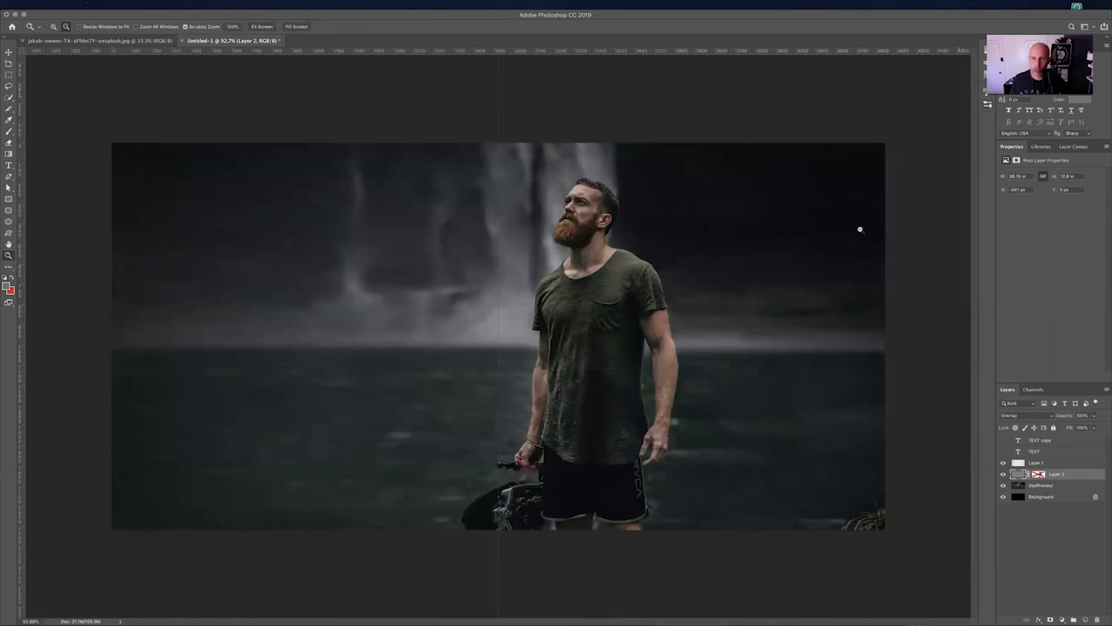